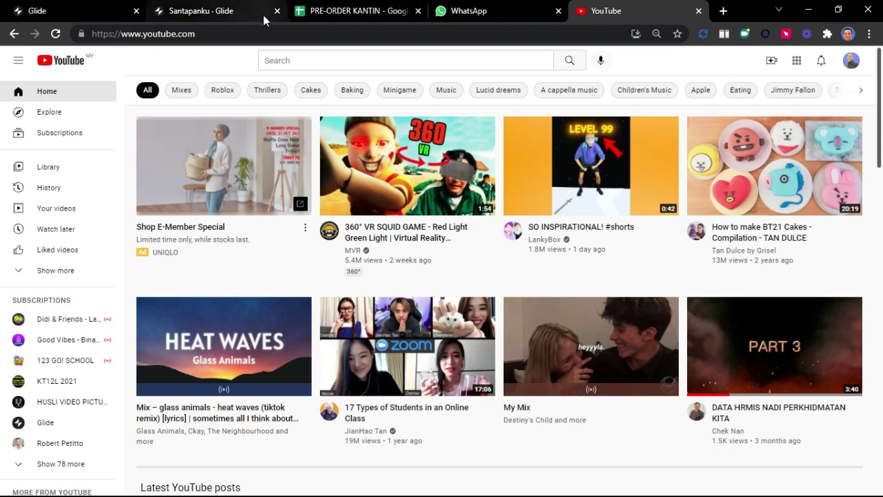
# - Minimize the Santapanku Glide editor to reveal the other browser window's blank tab
pyautogui.click(222, 10)
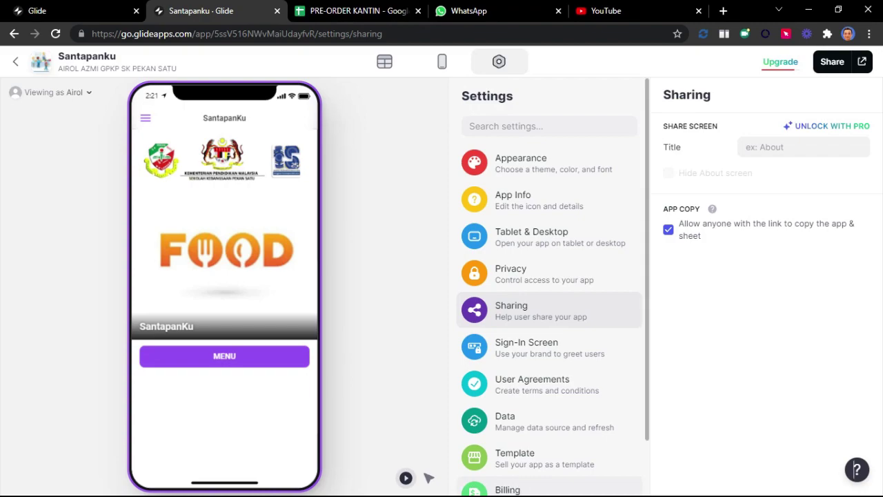
pyautogui.click(809, 10)
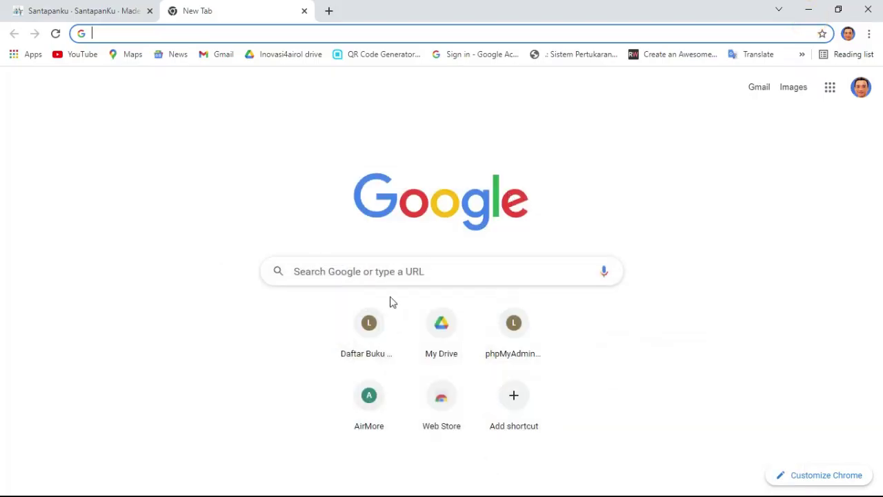
# - Open the published app at cultured-beginner-4310.glideapp.io and start copying it
pyautogui.click(95, 33)
pyautogui.write('https://cultured-beginner-4310.glideapp.io/')
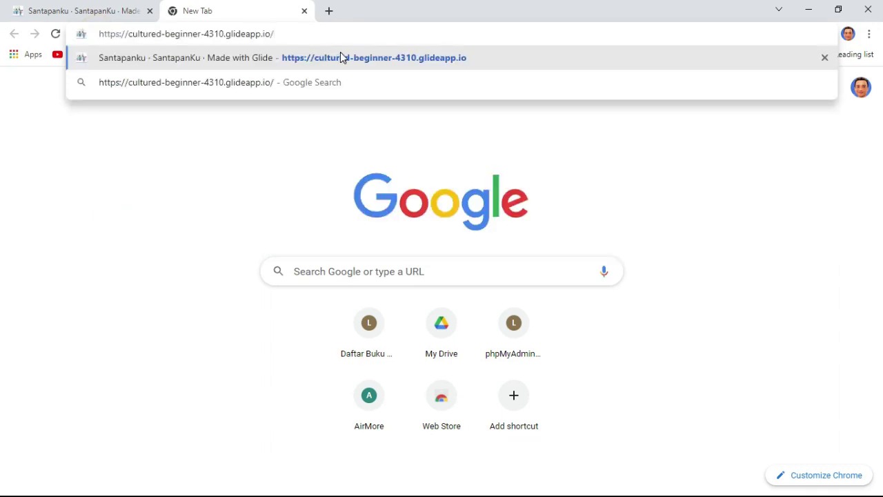
pyautogui.click(341, 57)
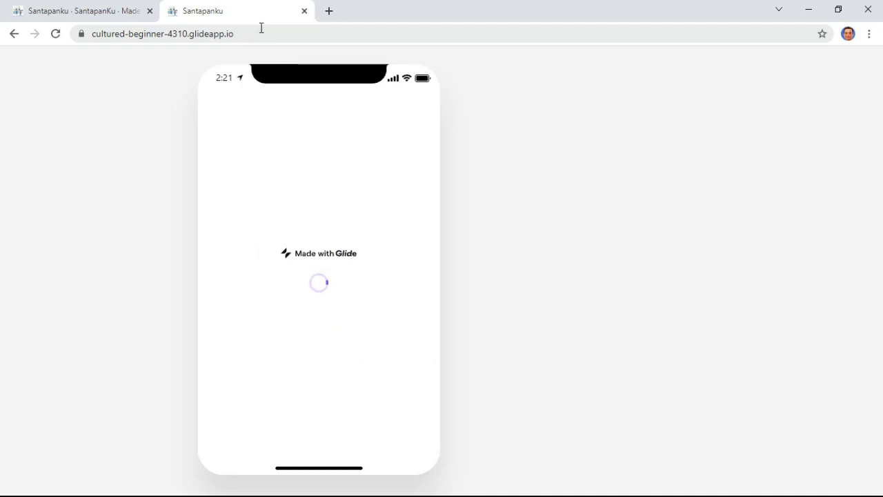
pyautogui.click(150, 11)
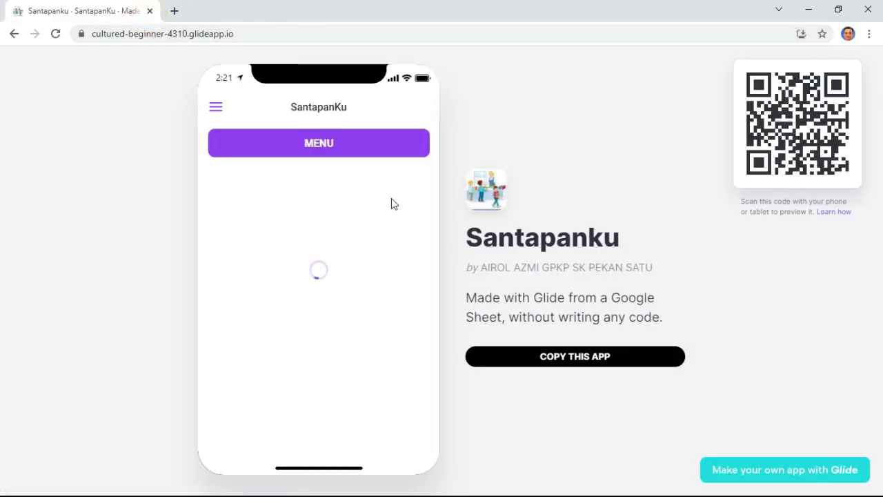
pyautogui.click(566, 357)
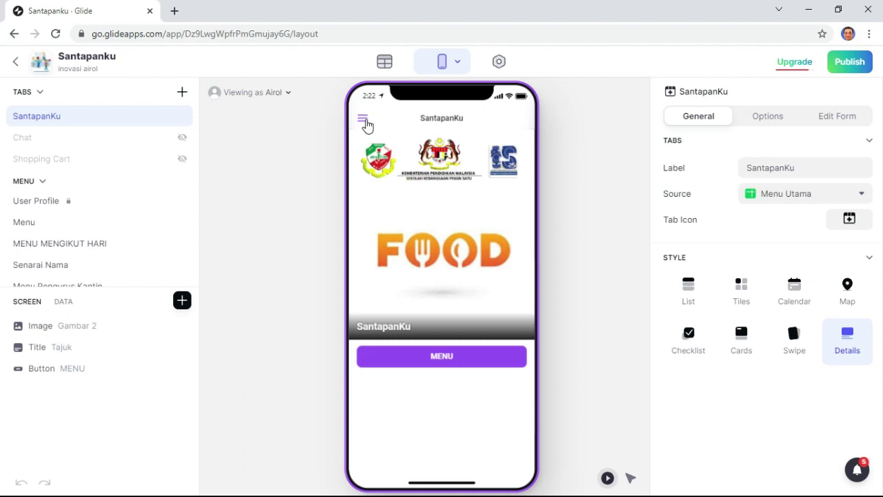
# - Open the linked PRE-ORDER KANTIN Google Sheet from the app's Data view in its own tab
pyautogui.click(385, 64)
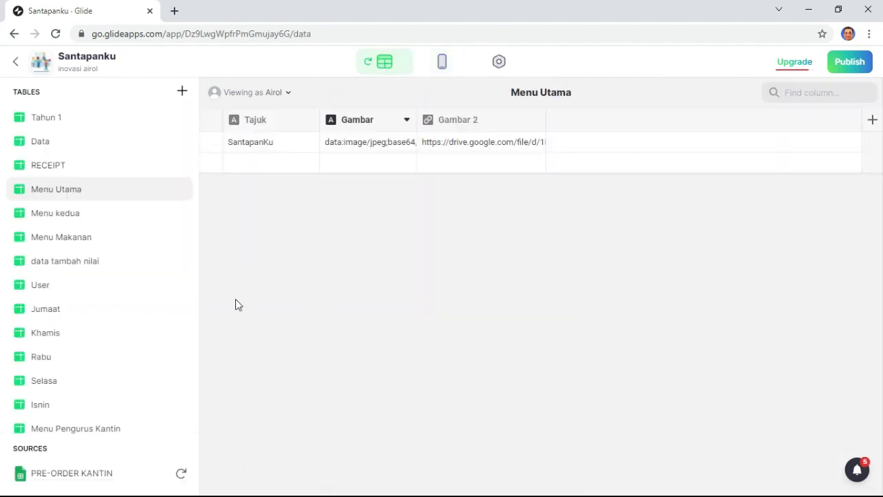
pyautogui.click(159, 475)
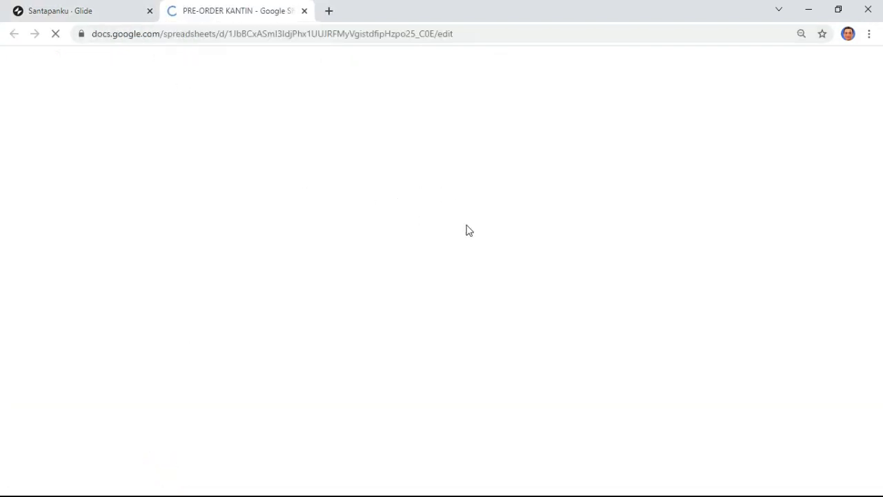
pyautogui.click(57, 17)
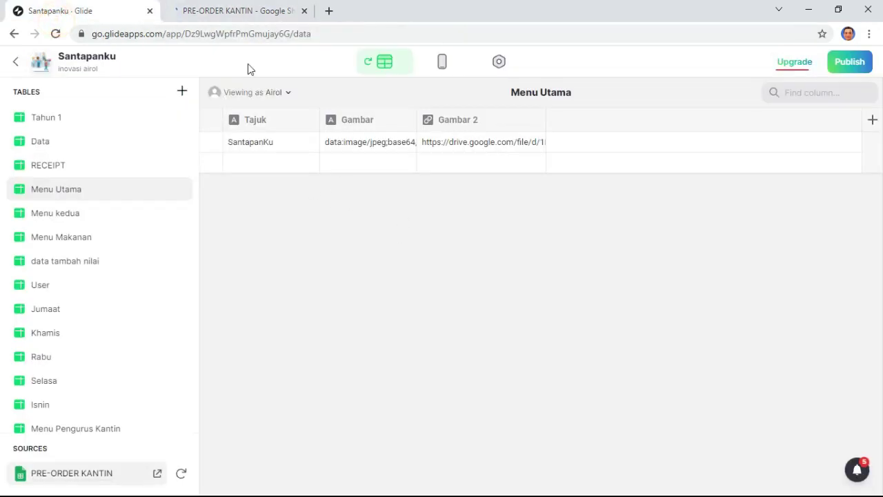
pyautogui.click(443, 61)
pyautogui.click(238, 12)
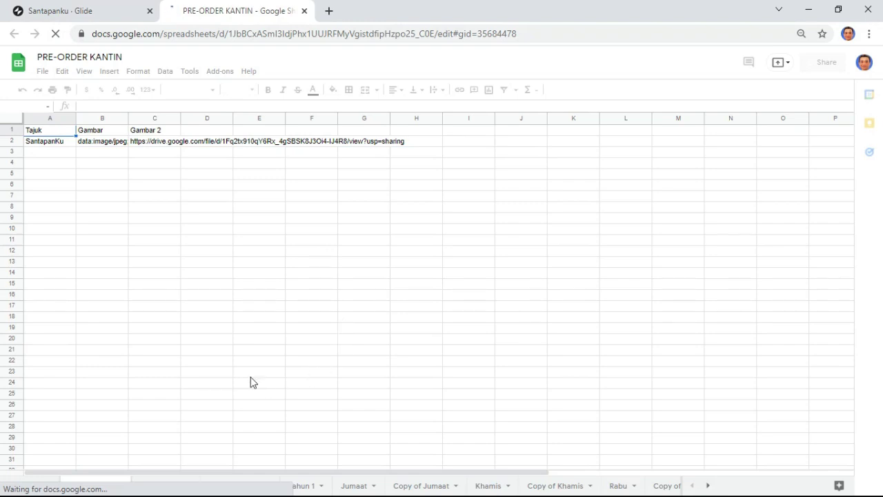
pyautogui.click(157, 328)
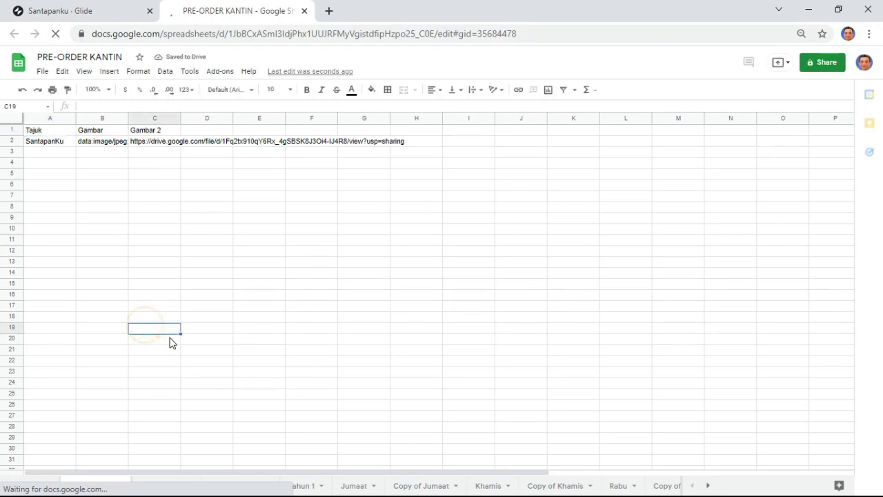
pyautogui.click(231, 343)
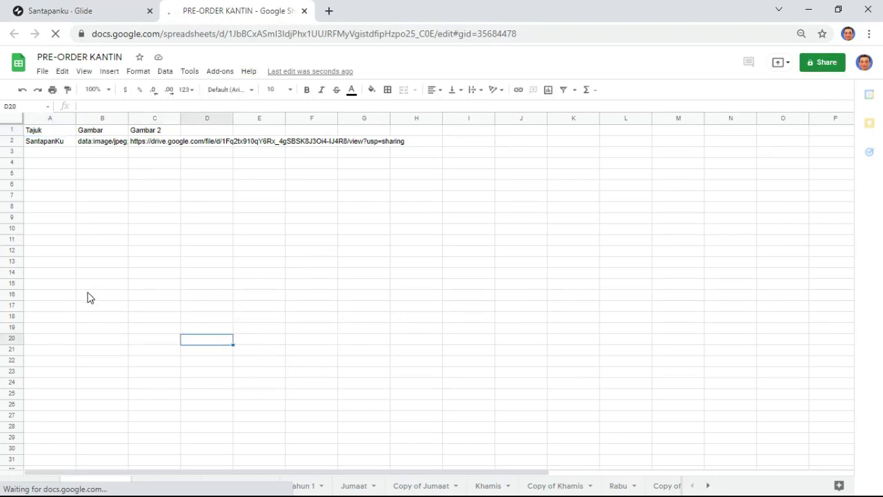
pyautogui.click(91, 486)
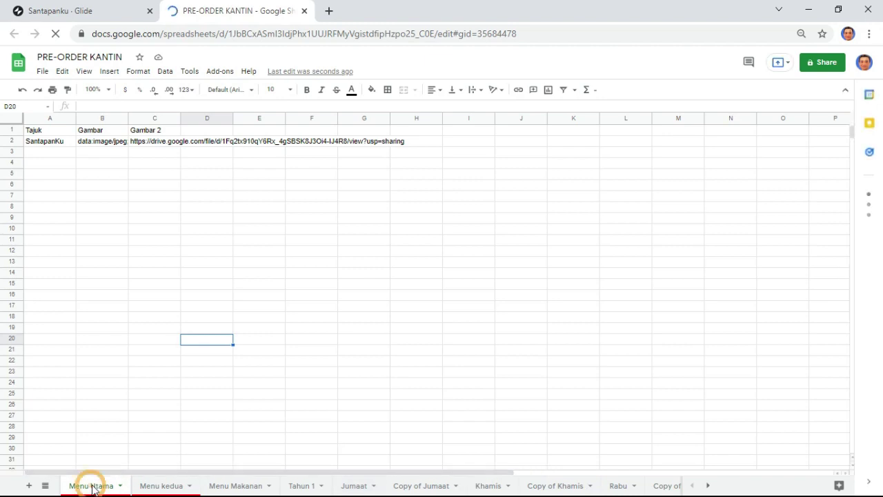
pyautogui.click(49, 143)
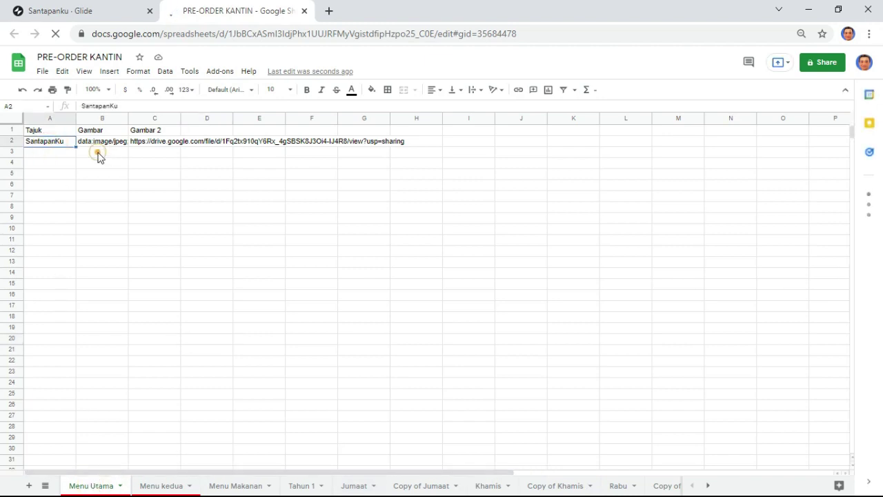
pyautogui.click(101, 153)
pyautogui.click(61, 11)
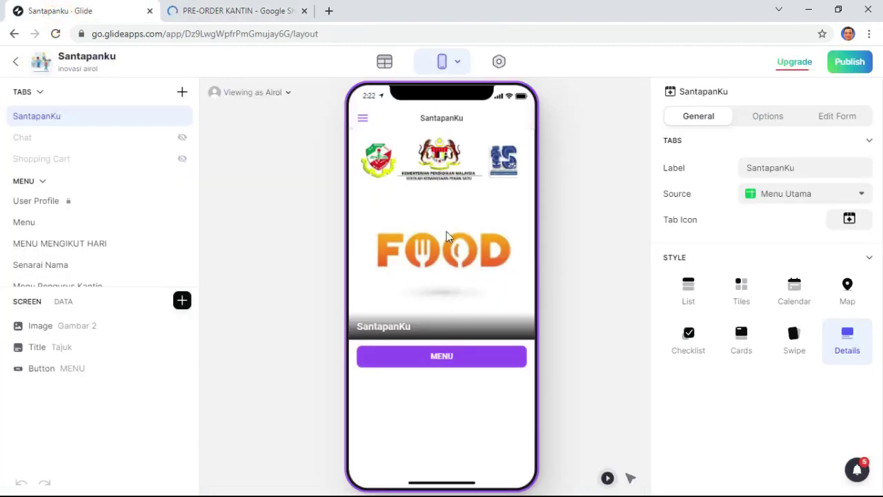
pyautogui.click(242, 11)
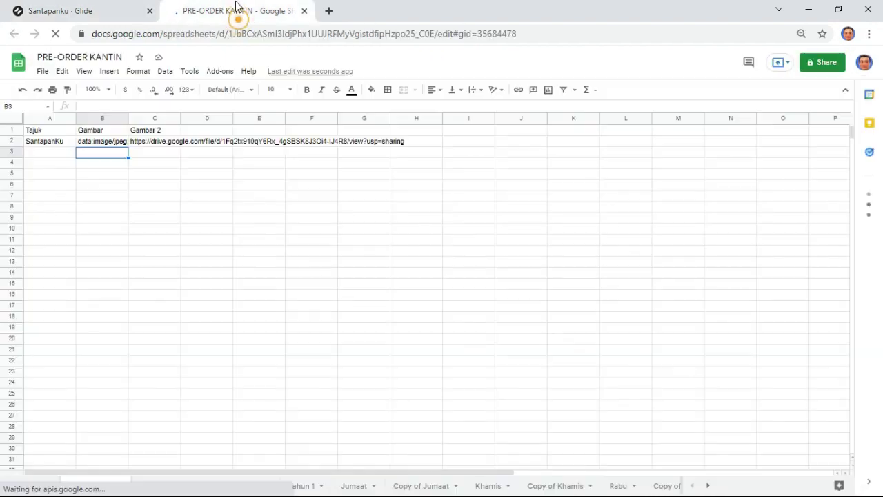
pyautogui.click(100, 143)
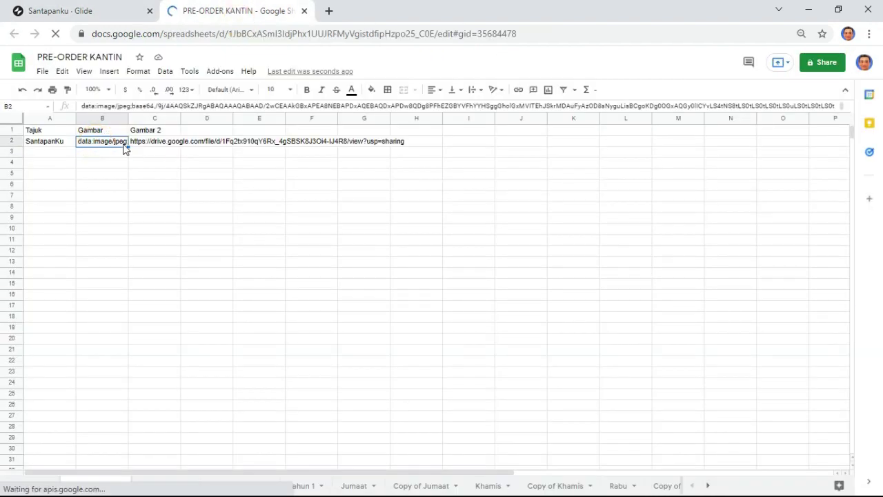
pyautogui.click(143, 142)
pyautogui.click(81, 11)
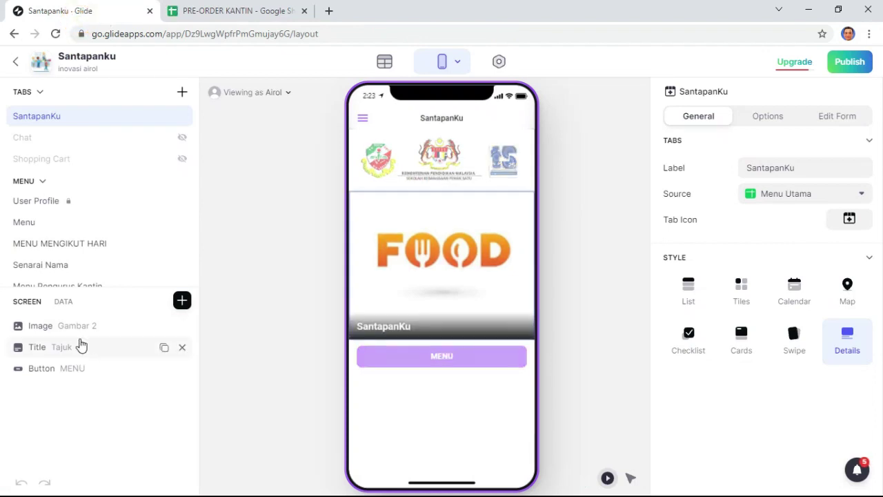
pyautogui.click(453, 185)
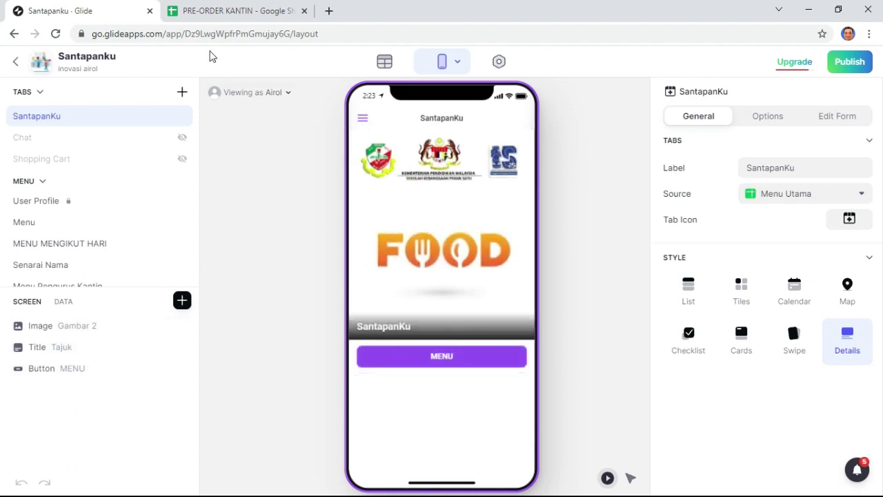
pyautogui.click(235, 11)
pyautogui.click(107, 142)
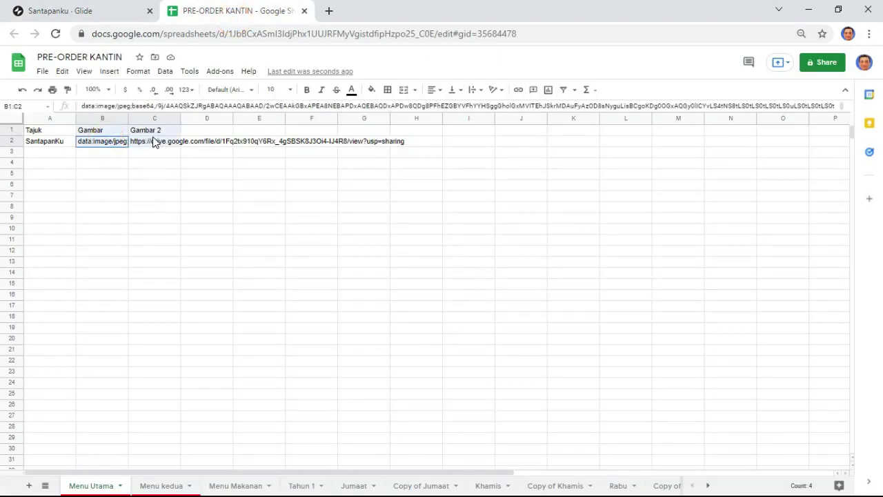
pyautogui.keyDown('shift'); pyautogui.click(155, 143); pyautogui.keyUp('shift')
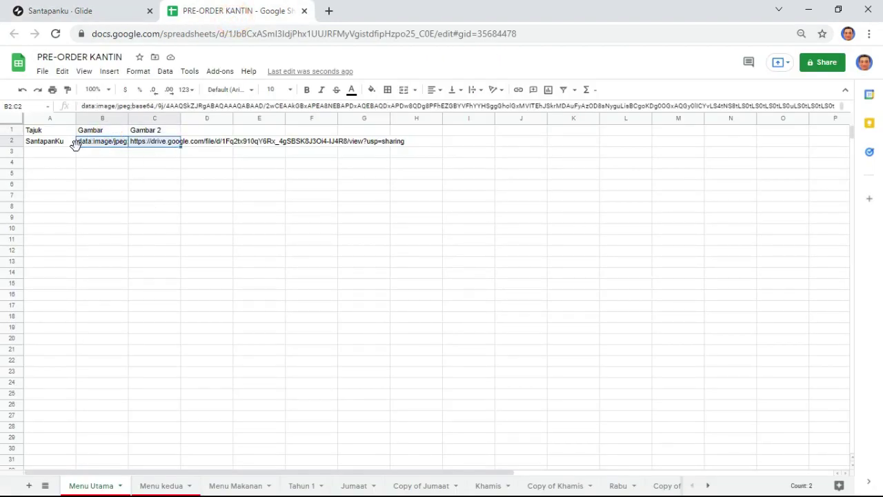
pyautogui.click(161, 142)
pyautogui.click(170, 195)
pyautogui.click(122, 144)
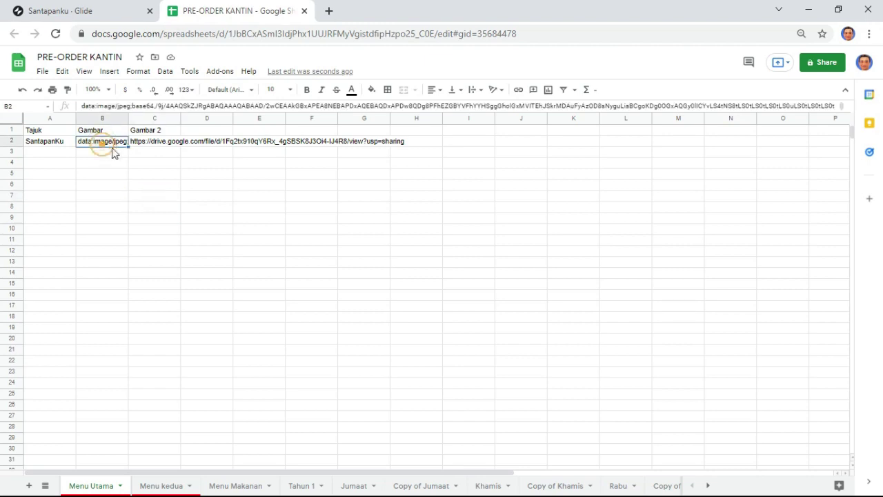
# - Open Google Images in a new tab via a 'googleimage' web search
pyautogui.click(329, 11)
pyautogui.write('googleimage')
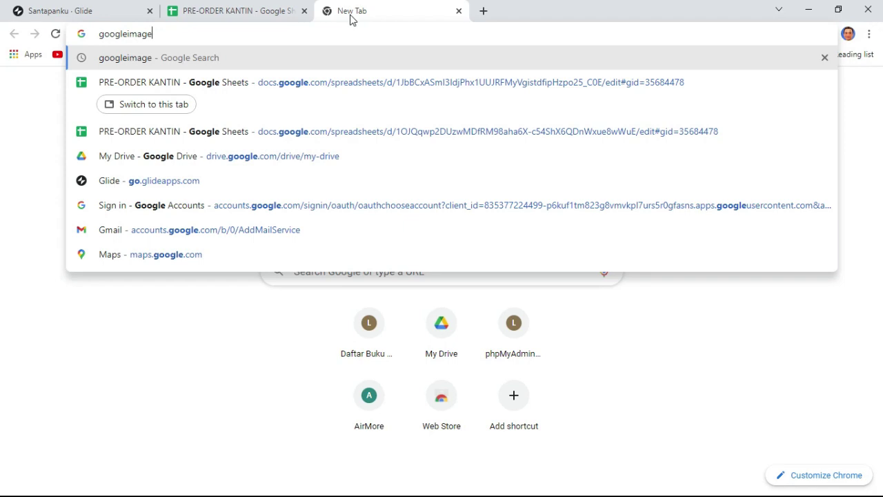
pyautogui.press('Return')
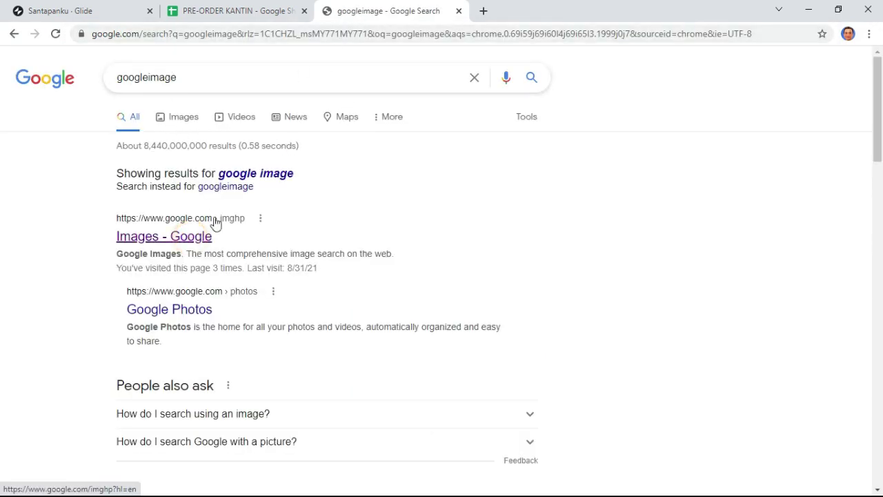
pyautogui.click(214, 11)
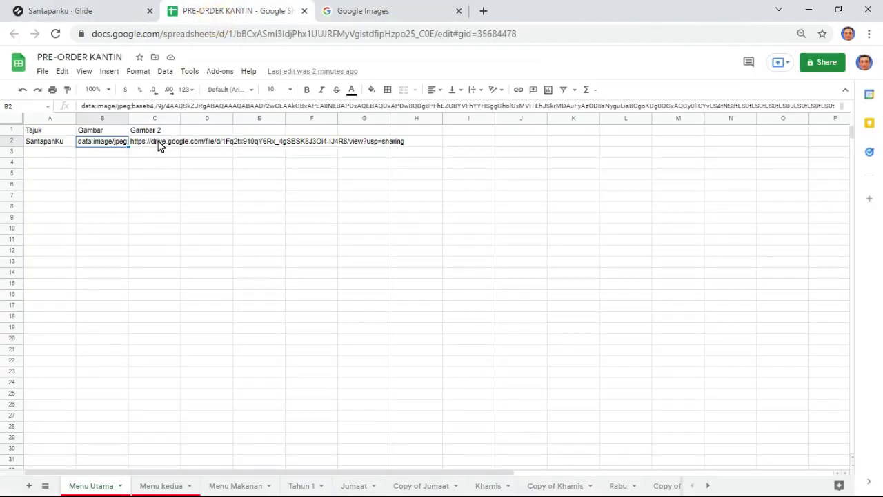
pyautogui.click(97, 11)
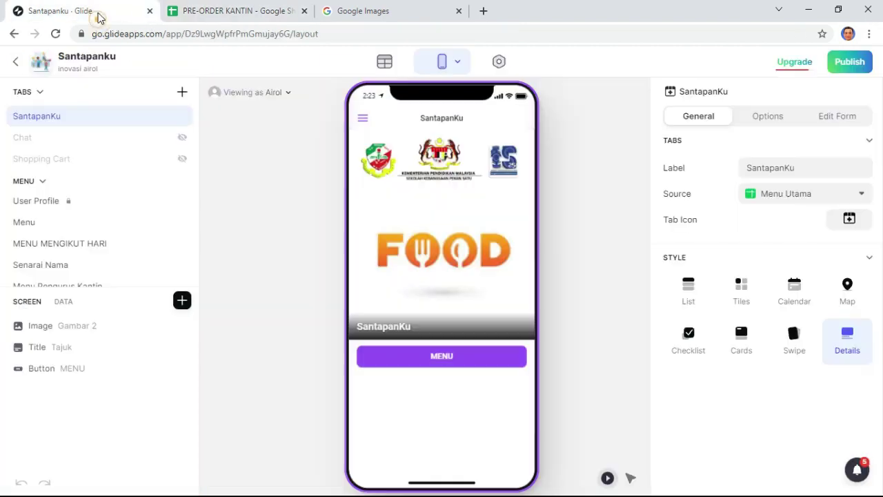
pyautogui.click(338, 10)
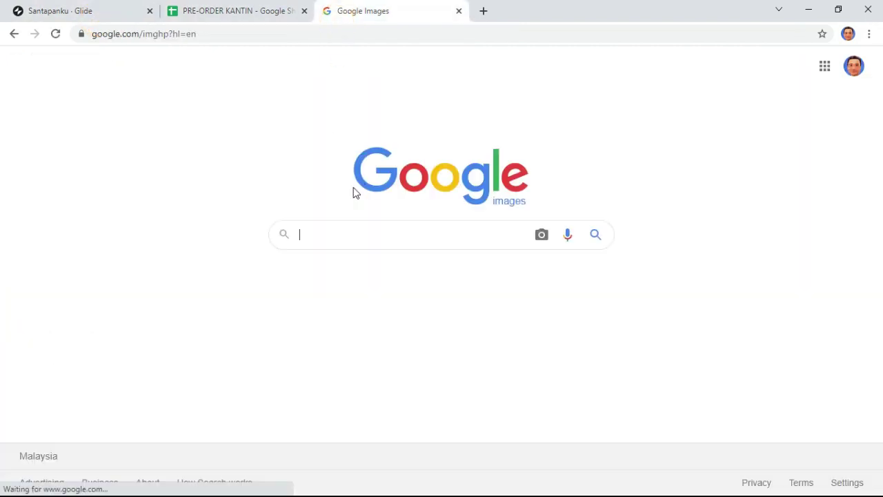
# - Search Google Images for 'canteen' and browse the results
pyautogui.write('food')
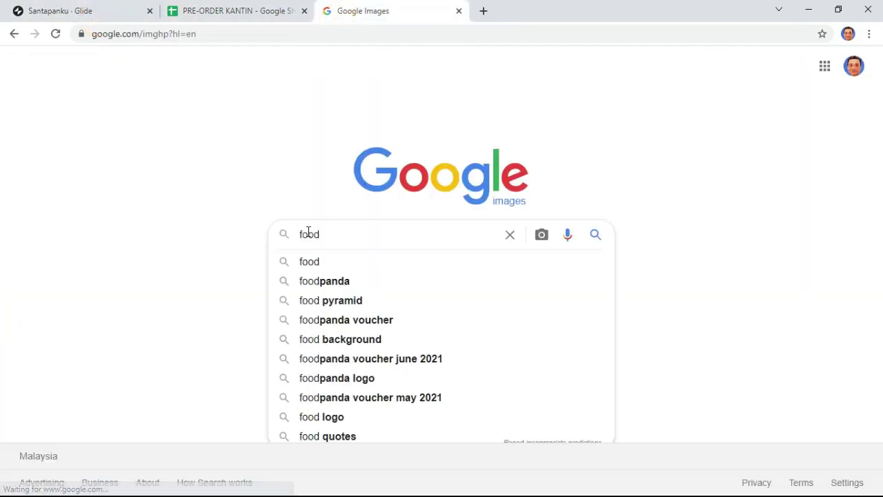
pyautogui.press('BackSpace')
pyautogui.press('BackSpace')
pyautogui.press('BackSpace')
pyautogui.press('BackSpace')
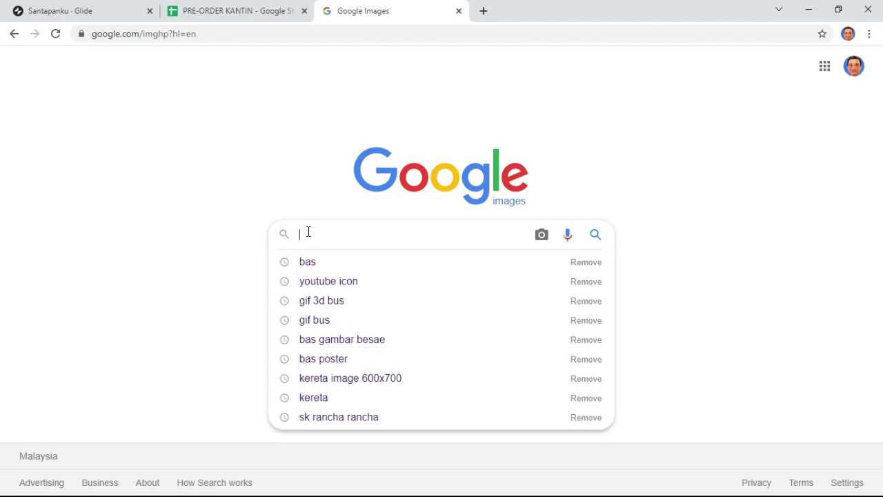
pyautogui.write('canteen')
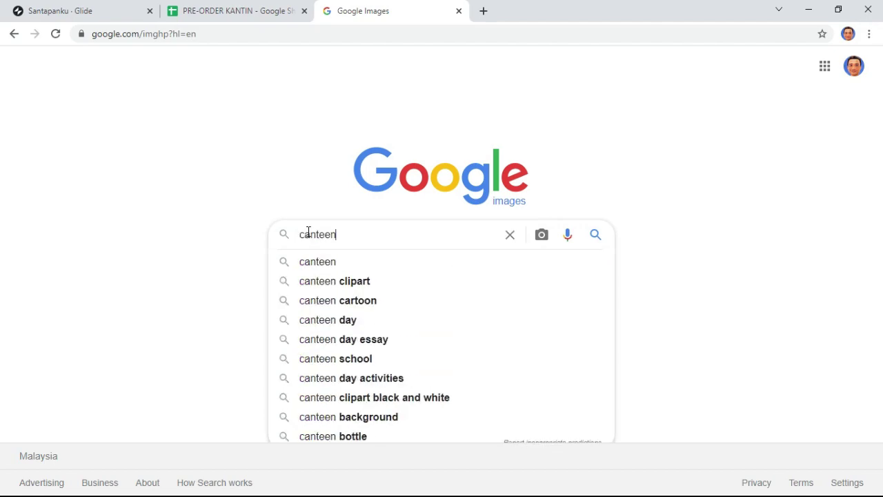
pyautogui.press('Return')
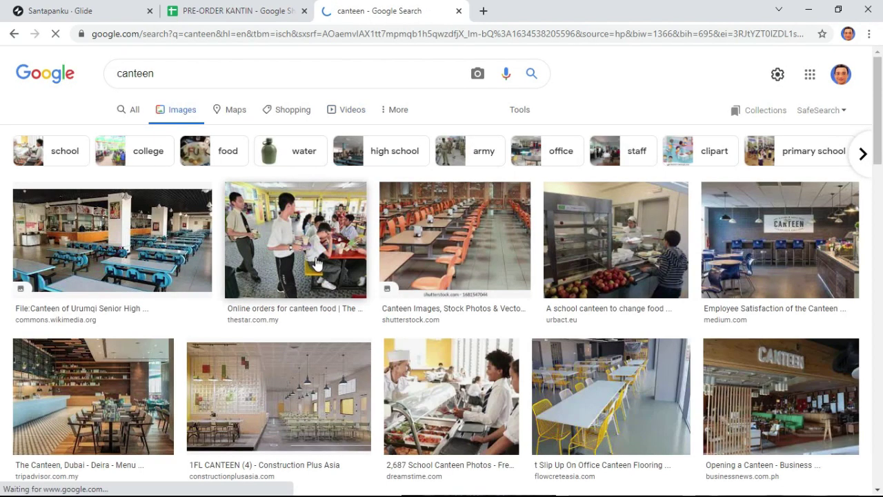
pyautogui.scroll(-1, 779, 257)
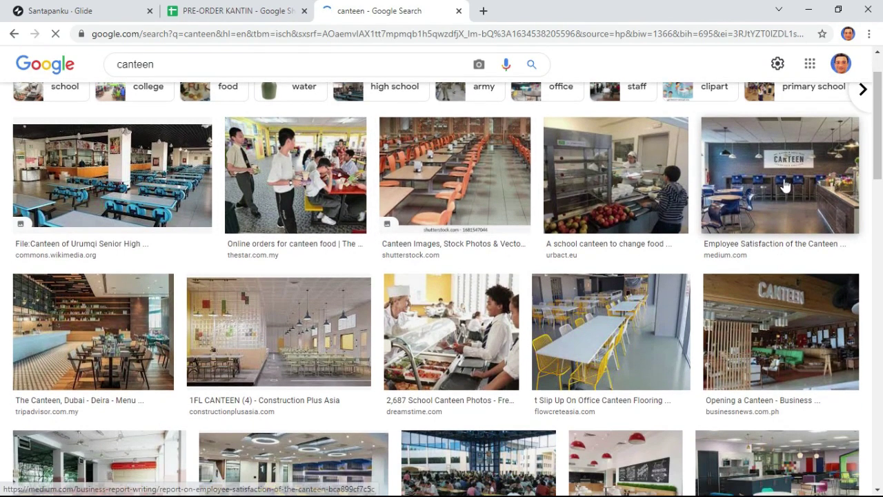
pyautogui.scroll(-2, 238, 428)
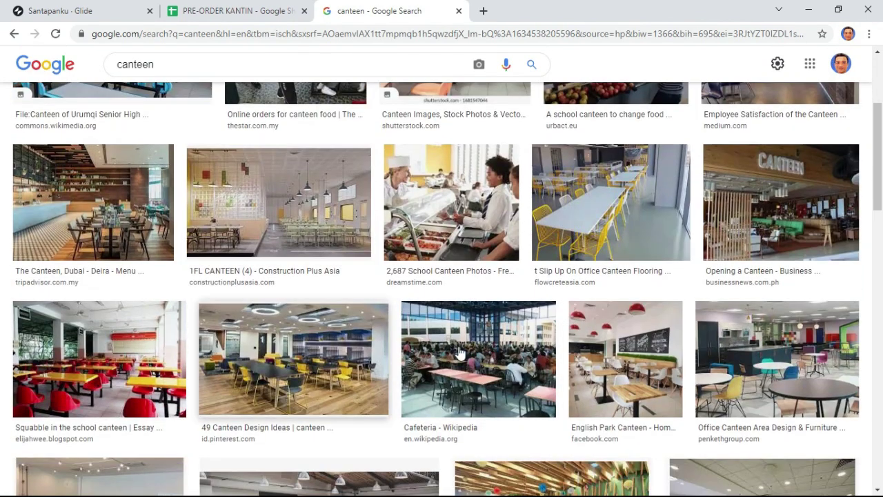
pyautogui.scroll(-3, 813, 350)
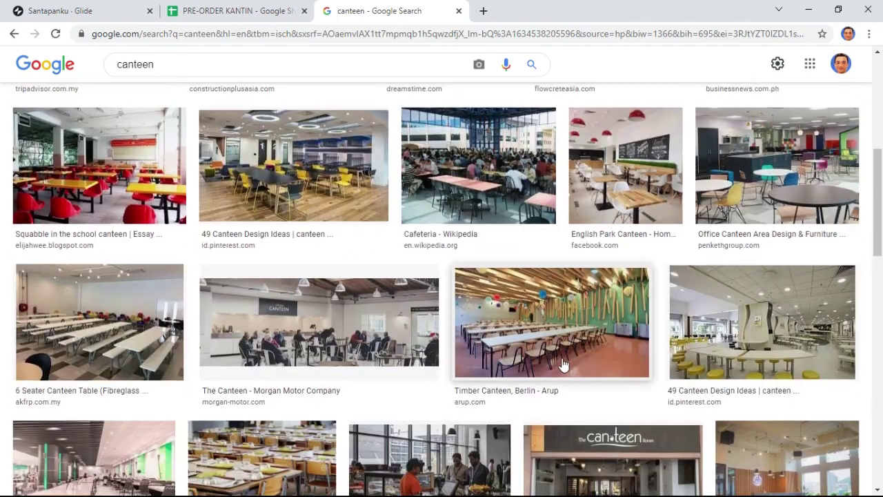
pyautogui.scroll(-4, 437, 360)
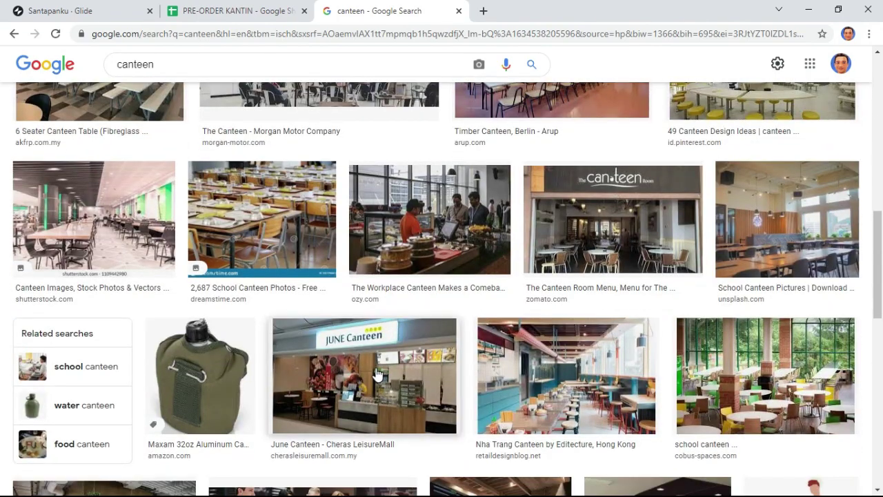
pyautogui.scroll(-4, 381, 372)
pyautogui.scroll(-3, 304, 294)
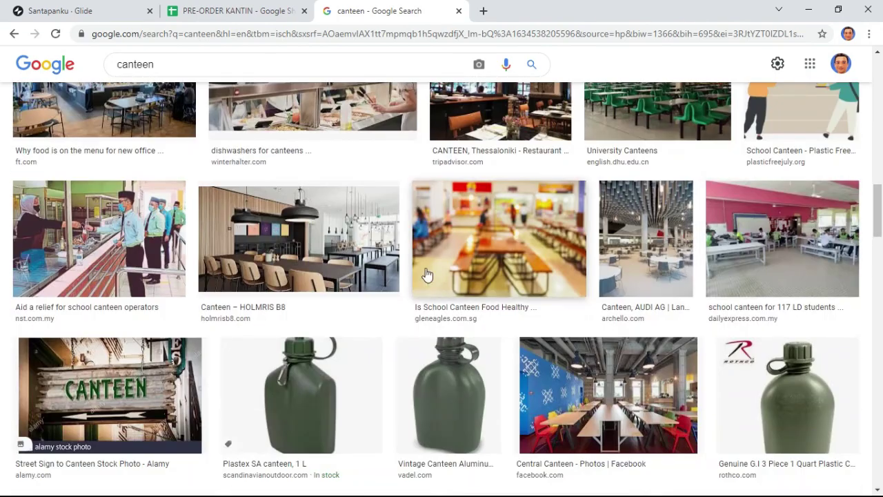
pyautogui.scroll(13, 307, 268)
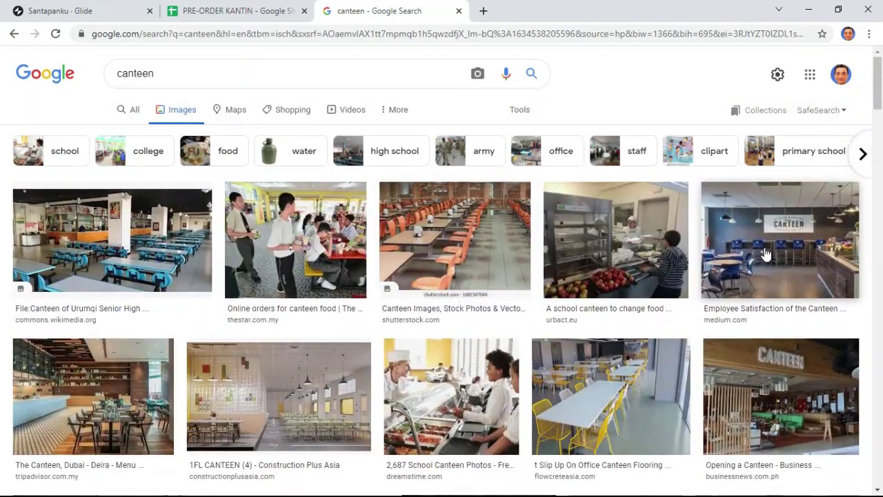
# - Copy the CANTEEN-sign photo's image address and return to the PRE-ORDER KANTIN sheet
pyautogui.rightClick(766, 254)
pyautogui.click(786, 428)
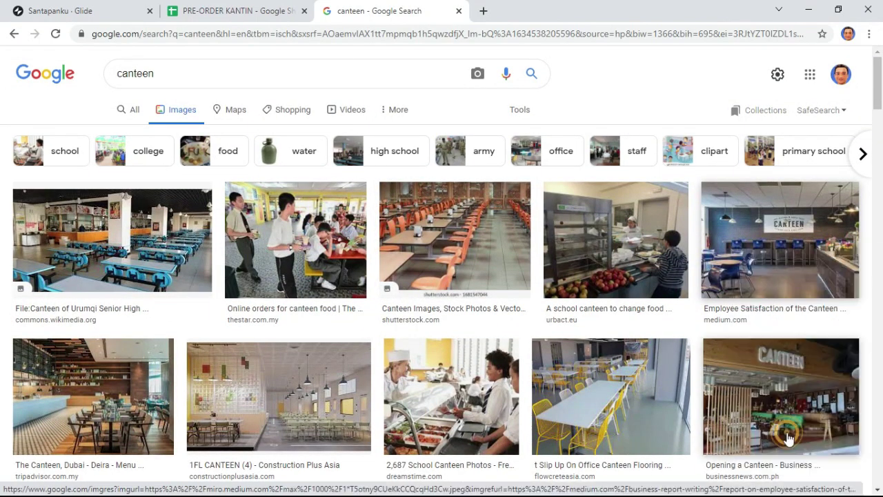
pyautogui.click(235, 11)
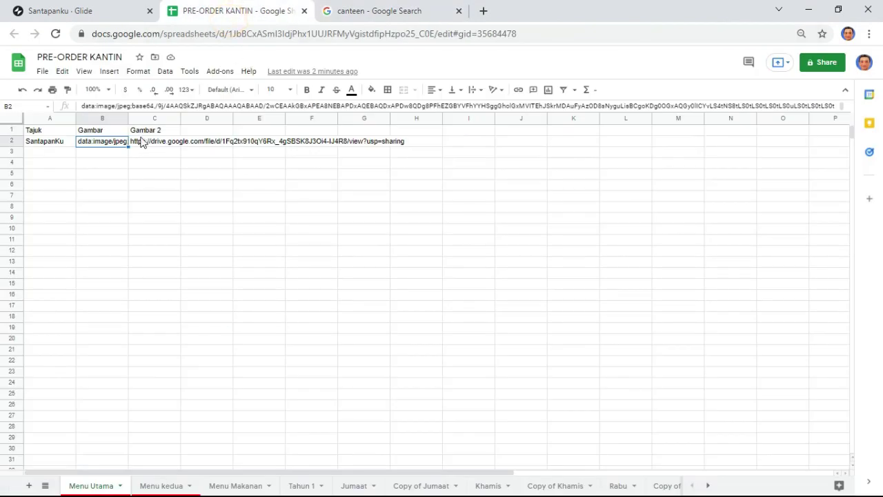
# - Paste the canteen image into Gambar cell B2 as values only
pyautogui.click(100, 149)
pyautogui.hotkey('ctrl', 'v')
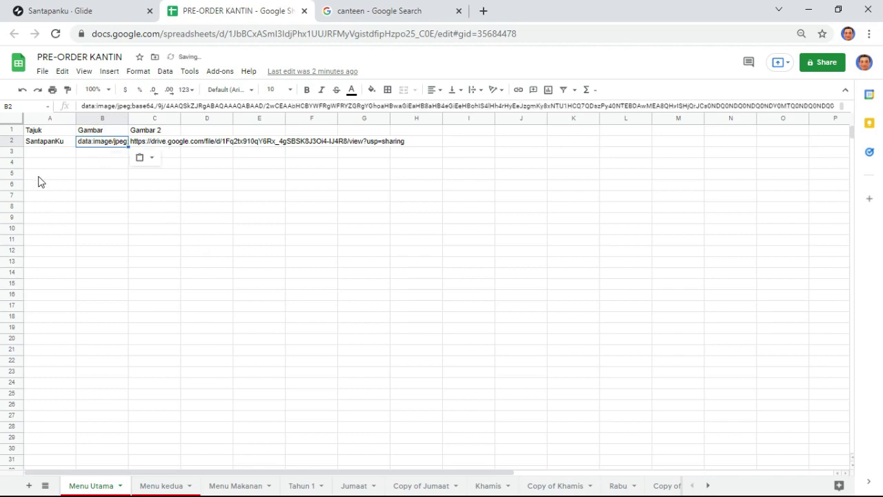
pyautogui.rightClick(106, 149)
pyautogui.moveTo(163, 175)
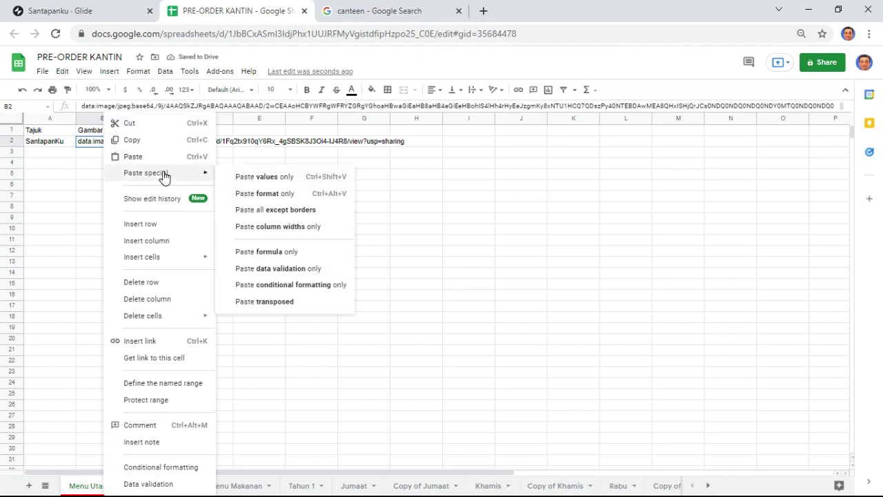
pyautogui.click(244, 178)
# - Return to the Glide editor and answer the New columns found prompt
pyautogui.click(131, 221)
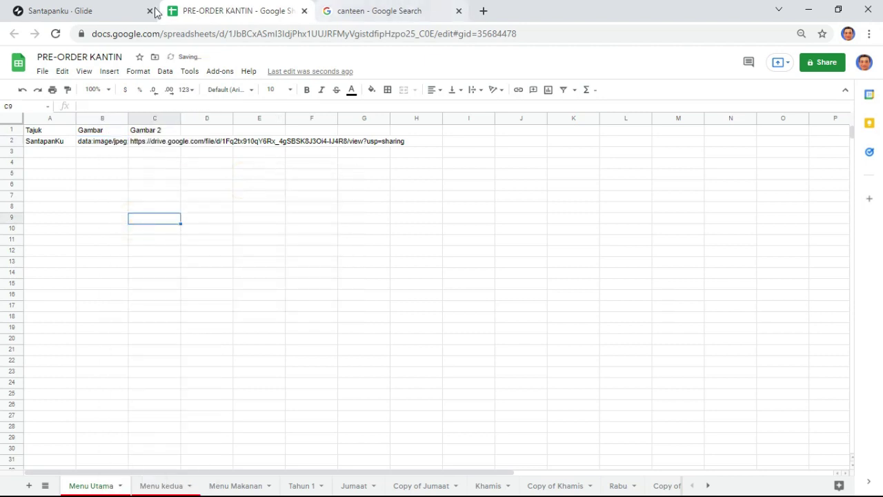
pyautogui.click(80, 11)
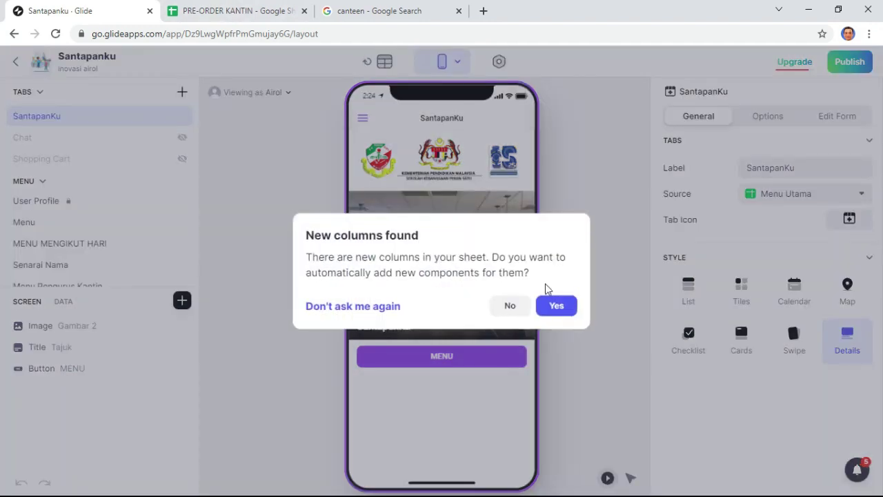
pyautogui.click(556, 307)
# - Review the Gambar 2 link and Menu kedua sheet, then open the Menu screen in the preview
pyautogui.click(235, 11)
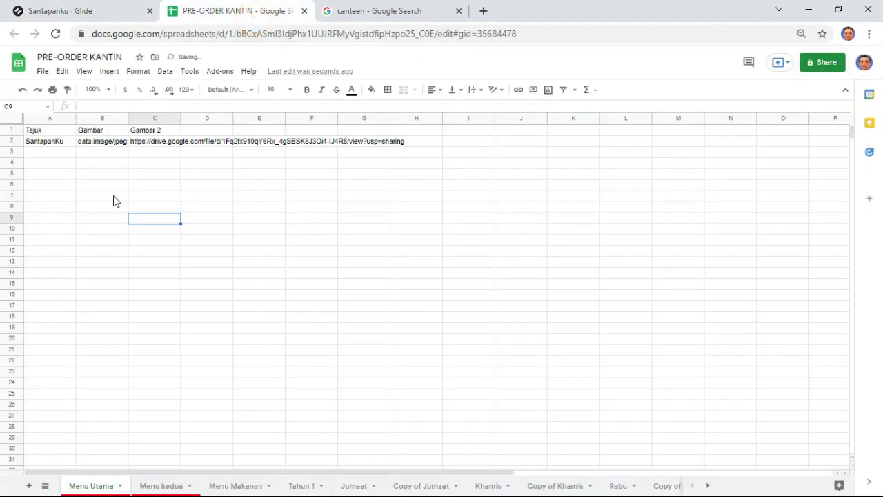
pyautogui.click(167, 142)
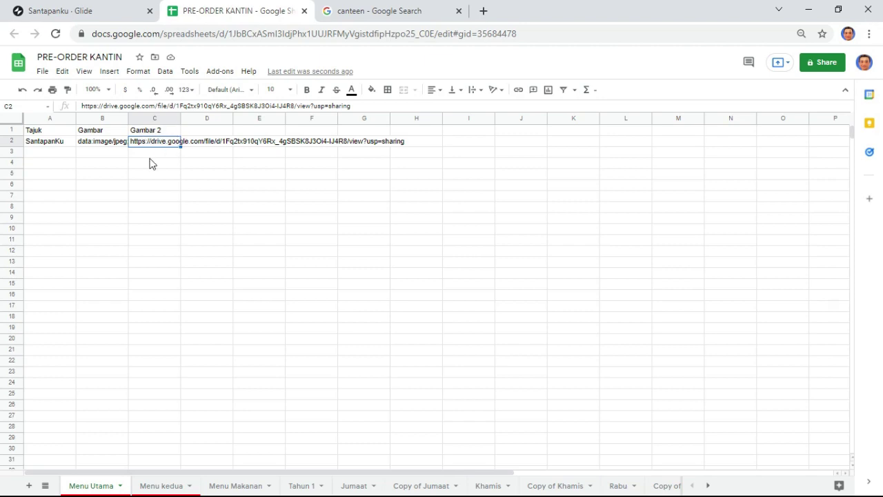
pyautogui.click(163, 485)
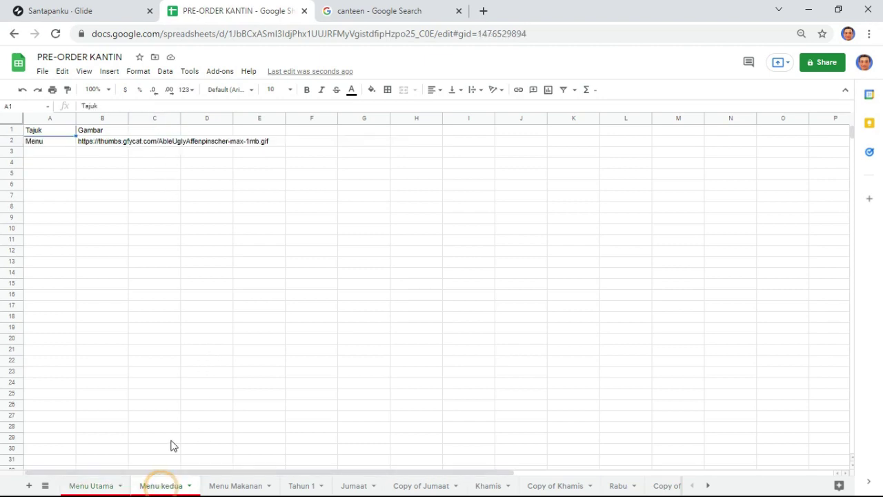
pyautogui.click(90, 185)
pyautogui.click(48, 142)
pyautogui.click(81, 12)
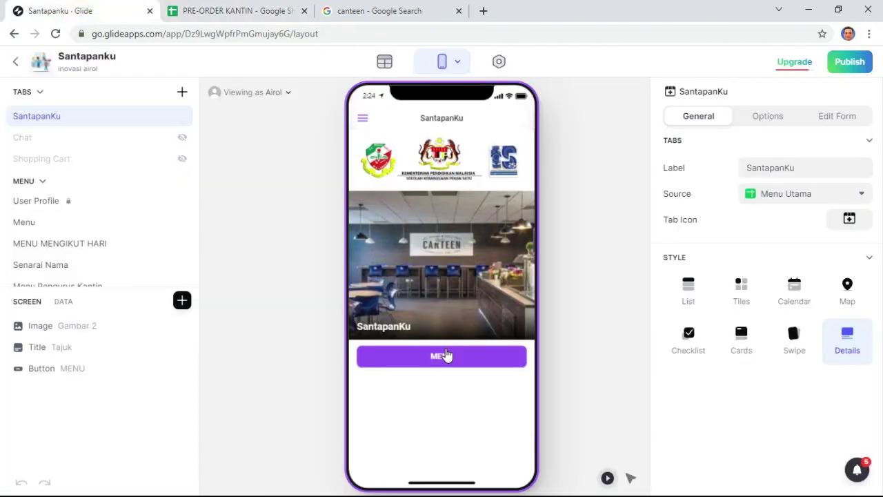
pyautogui.click(443, 357)
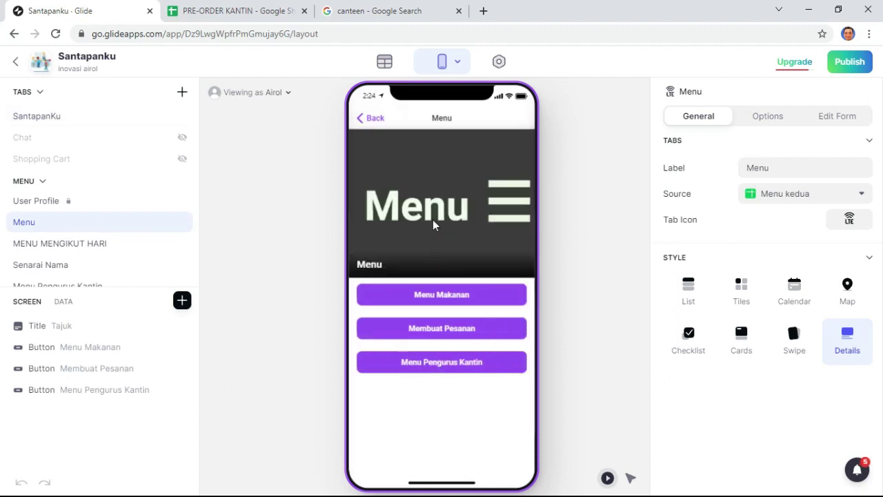
# - Check the Menu image link and Menu Makanan sheet, then open Menu Makanan in the preview
pyautogui.click(235, 10)
pyautogui.click(93, 145)
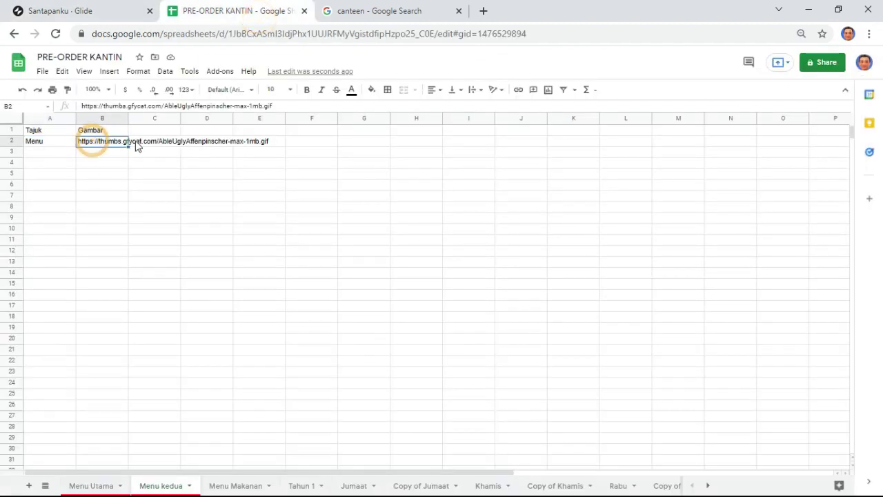
pyautogui.click(228, 486)
pyautogui.click(61, 10)
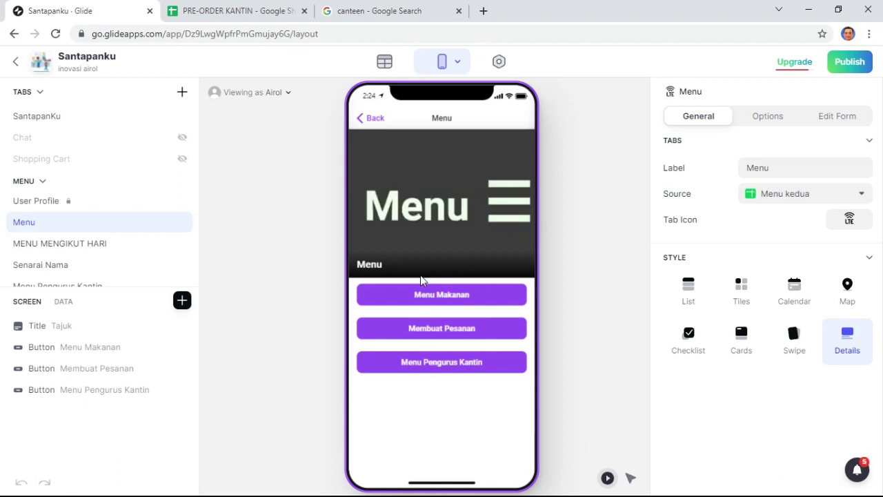
pyautogui.click(429, 297)
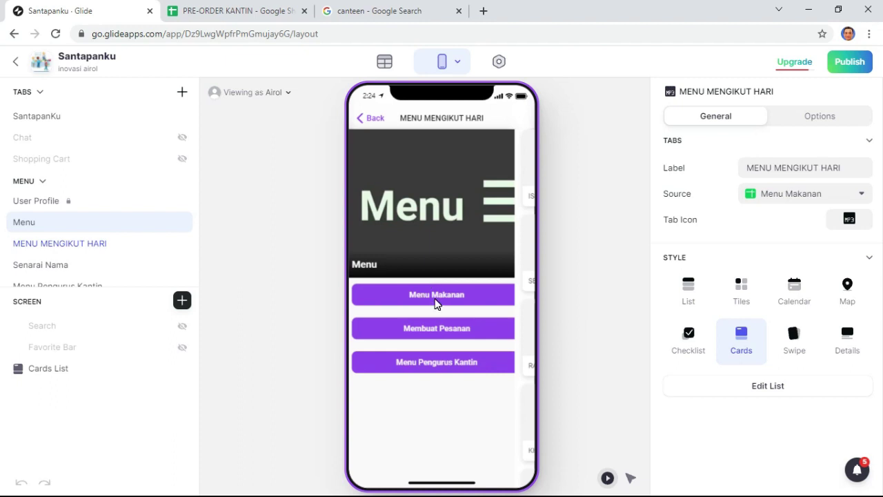
# - Load the Monday–Thursday day cards in the preview, then switch to the PRE-ORDER KANTIN sheet
pyautogui.click(449, 295)
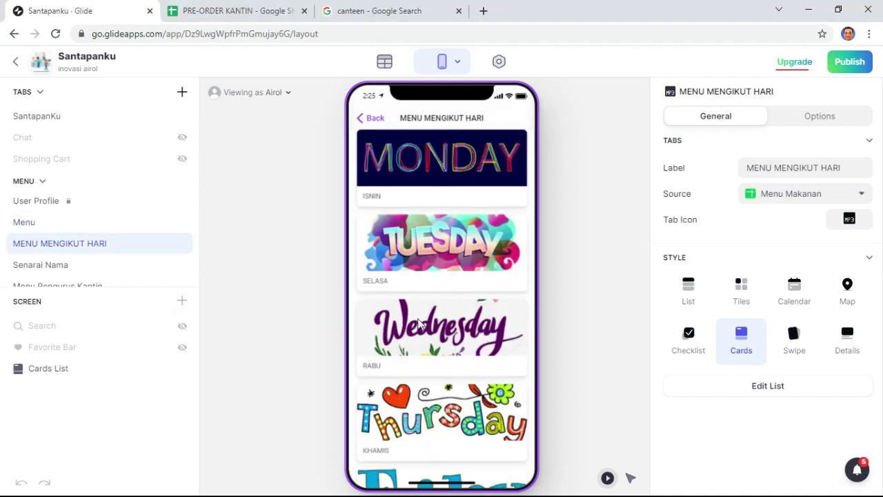
pyautogui.click(222, 11)
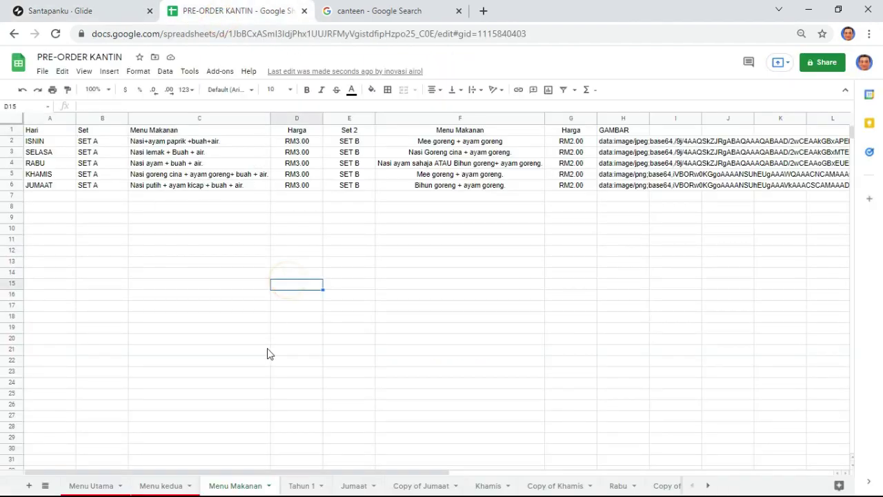
# - Review Menu Makanan's SET A and SET B dishes, SET B prices and GAMBAR images
pyautogui.click(172, 486)
pyautogui.click(243, 486)
pyautogui.moveTo(166, 141); pyautogui.dragTo(174, 187)
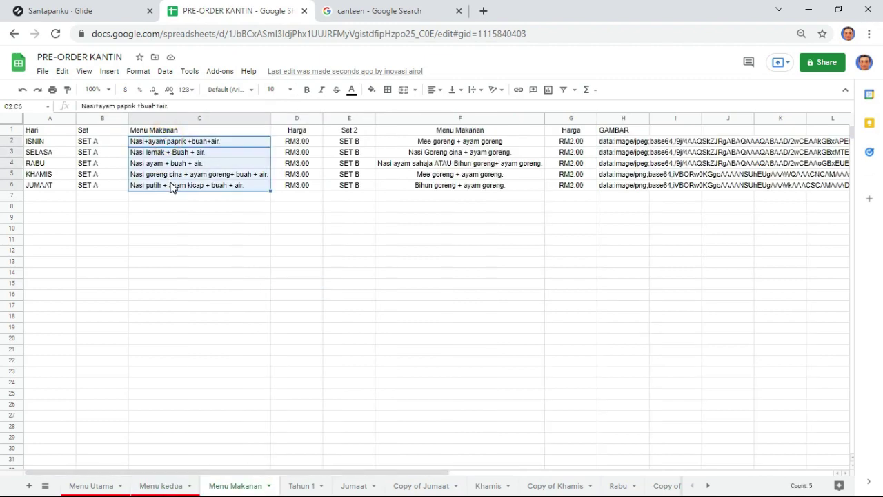
pyautogui.click(174, 144)
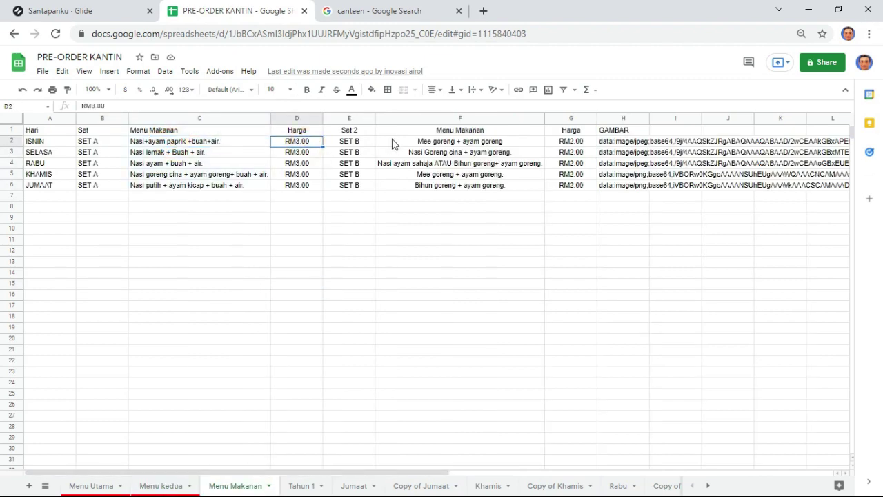
pyautogui.moveTo(429, 141); pyautogui.dragTo(461, 187)
pyautogui.moveTo(575, 142); pyautogui.dragTo(572, 199)
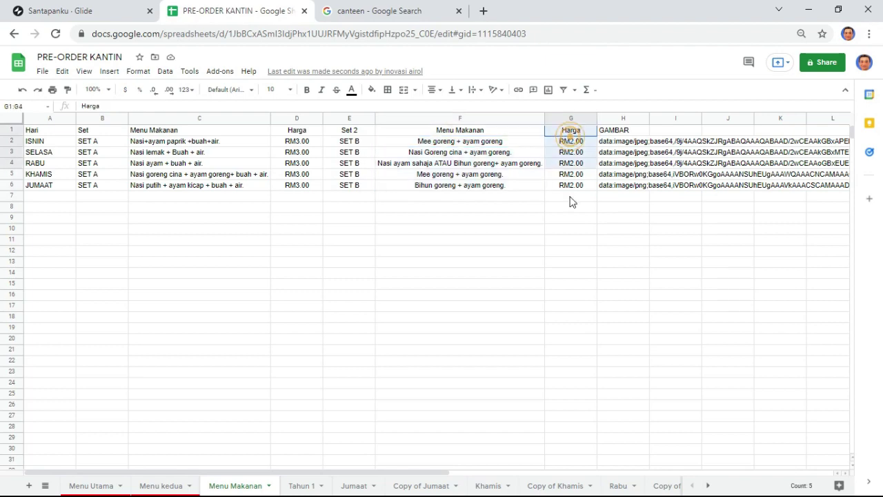
pyautogui.moveTo(602, 142); pyautogui.dragTo(627, 191)
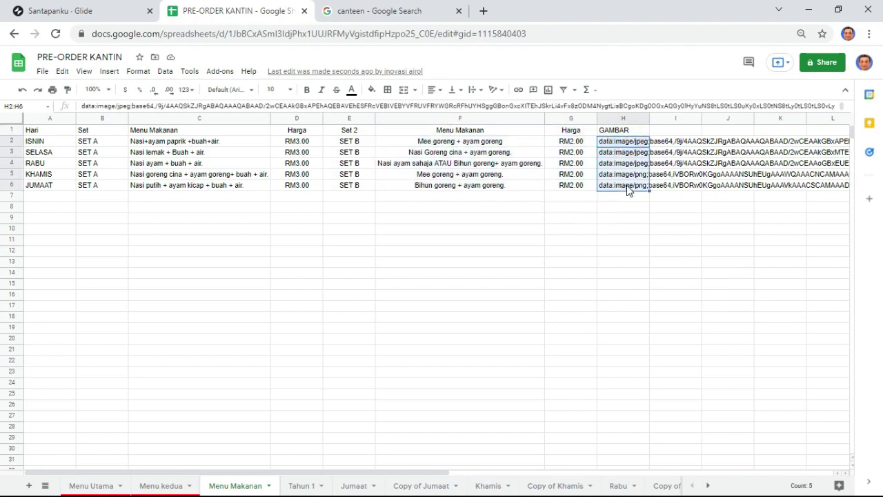
pyautogui.click(345, 10)
pyautogui.click(240, 10)
# - Check the Set A/Set B descriptions and Set A prices, then return the preview to Menu
pyautogui.hotkey('ctrl', 'shift', 'Tab')
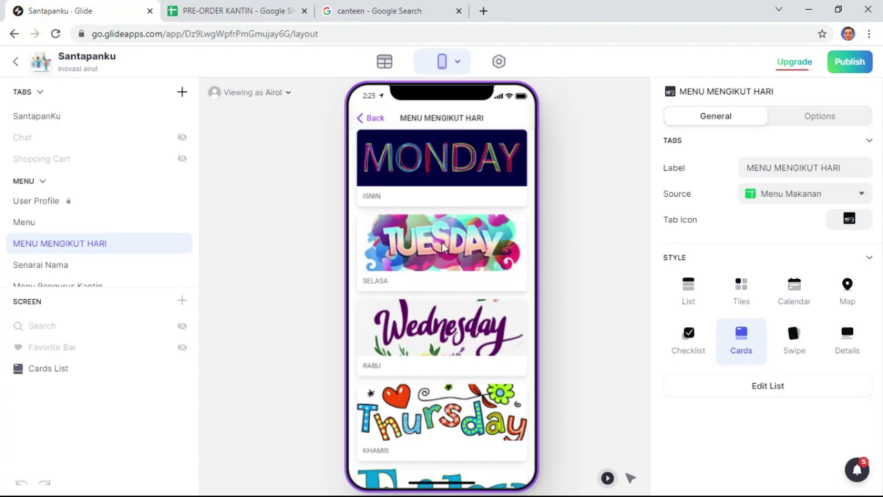
pyautogui.scroll(-2, 428, 386)
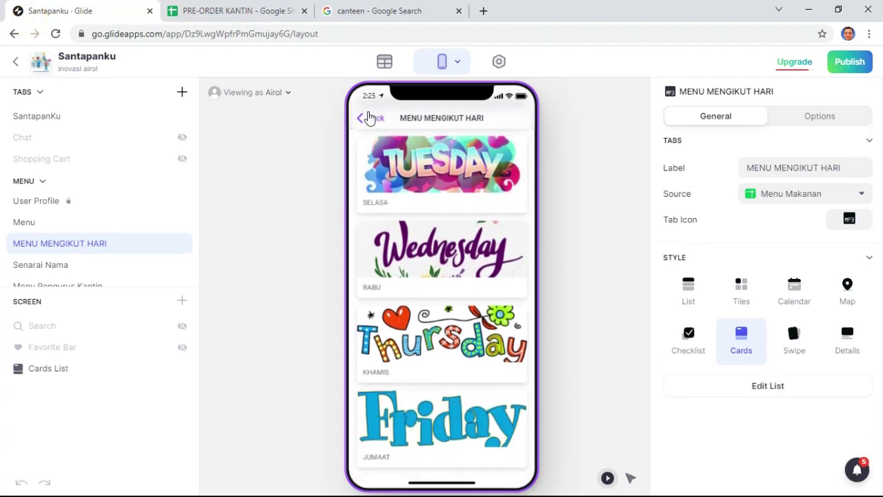
pyautogui.click(262, 20)
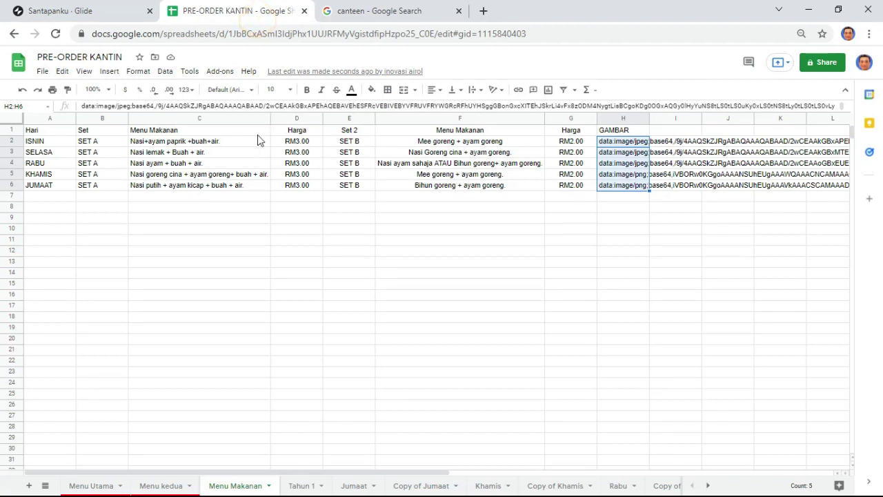
pyautogui.moveTo(200, 141); pyautogui.dragTo(197, 185)
pyautogui.moveTo(459, 142); pyautogui.dragTo(459, 185)
pyautogui.moveTo(297, 141); pyautogui.dragTo(295, 185)
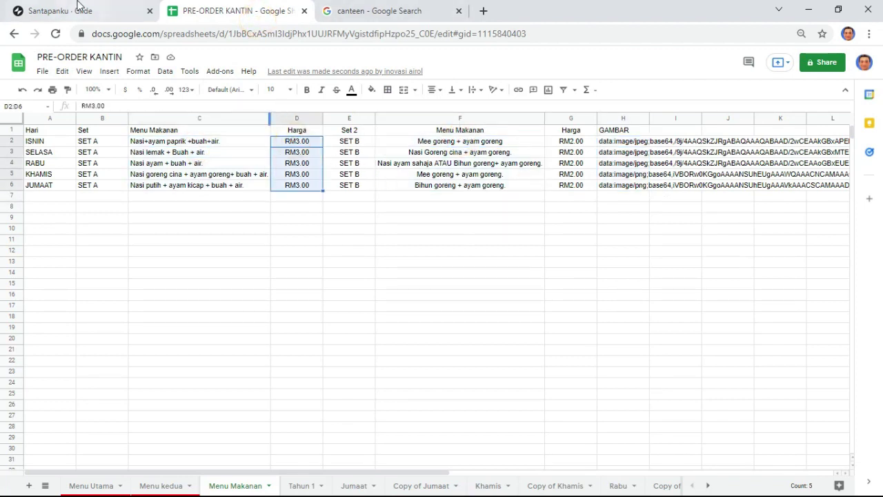
pyautogui.click(76, 15)
pyautogui.click(362, 118)
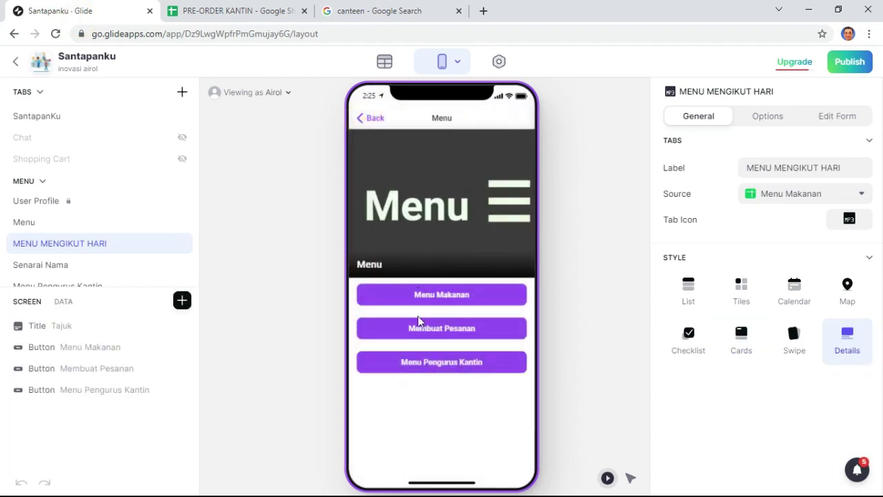
# - Open Membuat Pesanan in the preview and view the Tahun 1 sheet's student names
pyautogui.click(436, 331)
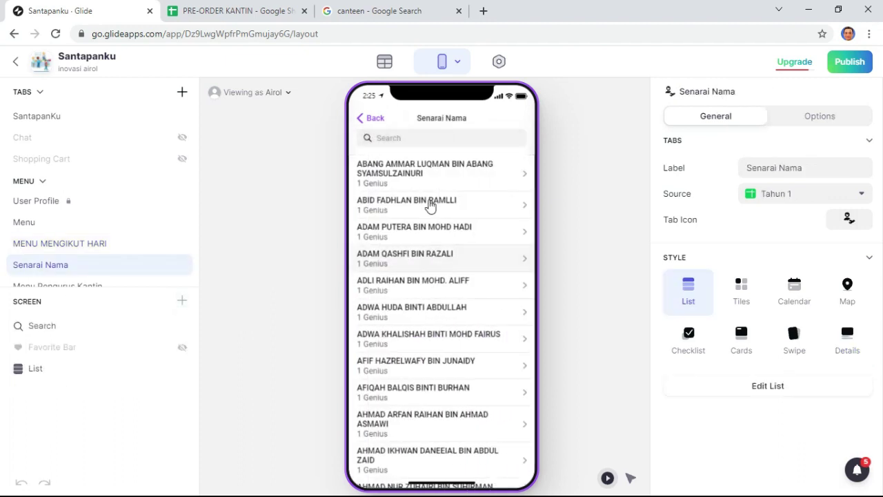
pyautogui.click(248, 11)
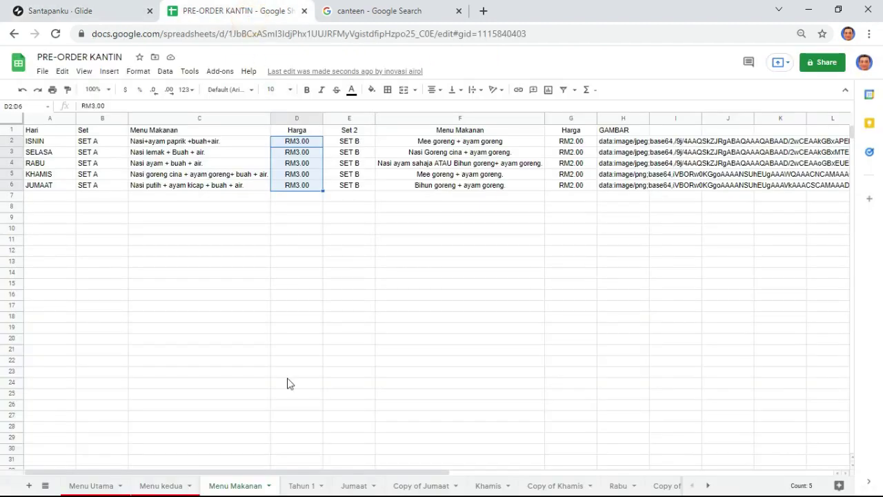
pyautogui.click(297, 486)
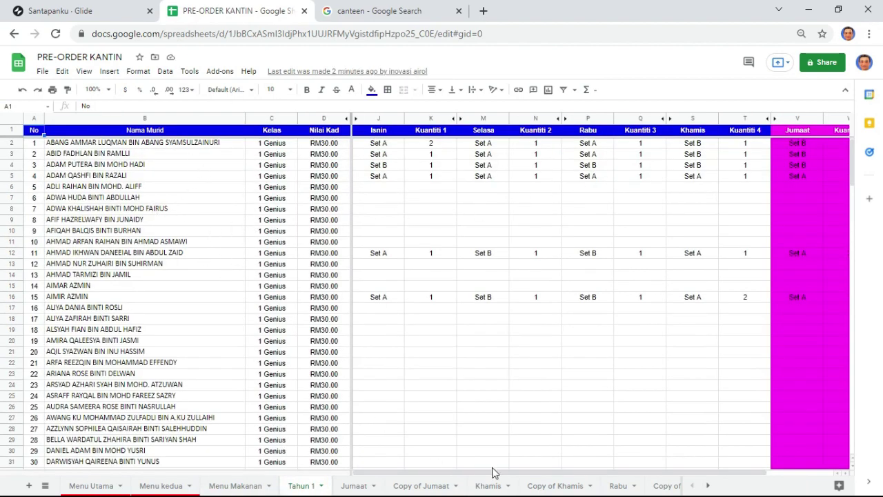
pyautogui.moveTo(487, 469); pyautogui.dragTo(355, 480)
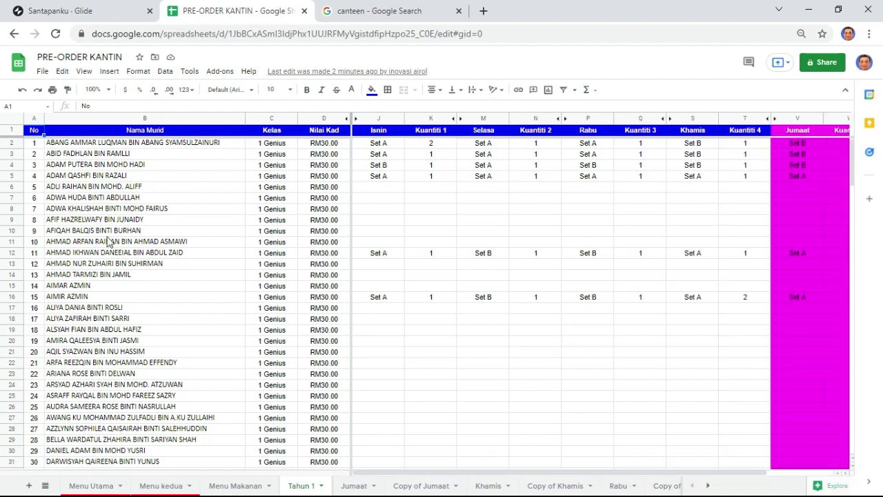
pyautogui.moveTo(96, 145); pyautogui.dragTo(93, 263)
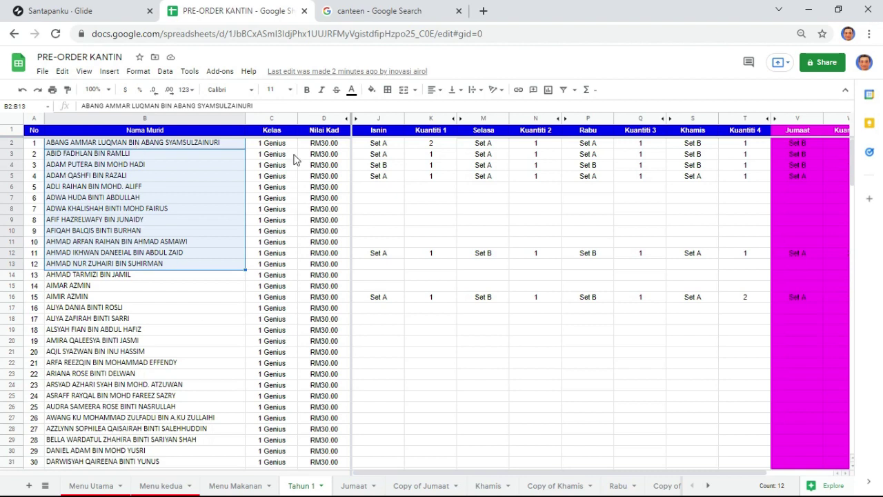
# - Inspect the RM30.00 Nilai Kad card values and the Isnin orders and quantities in J2:K9
pyautogui.moveTo(323, 148); pyautogui.dragTo(297, 309)
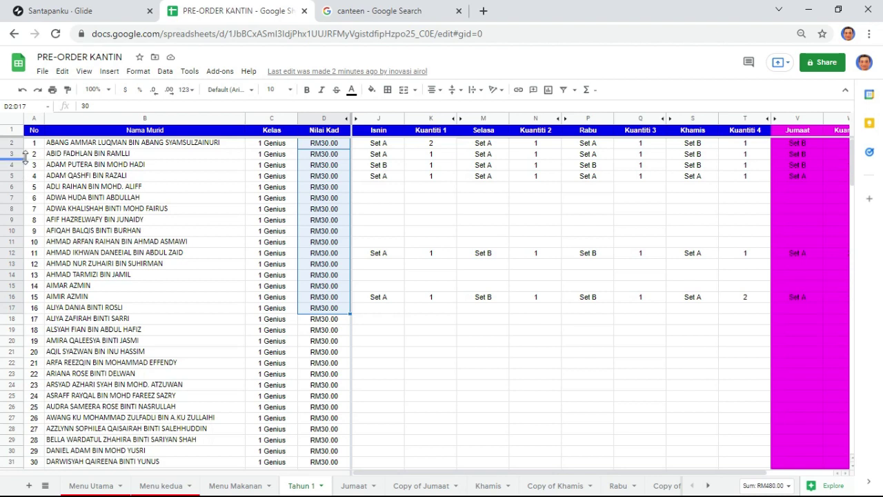
pyautogui.click(332, 146)
pyautogui.click(168, 137)
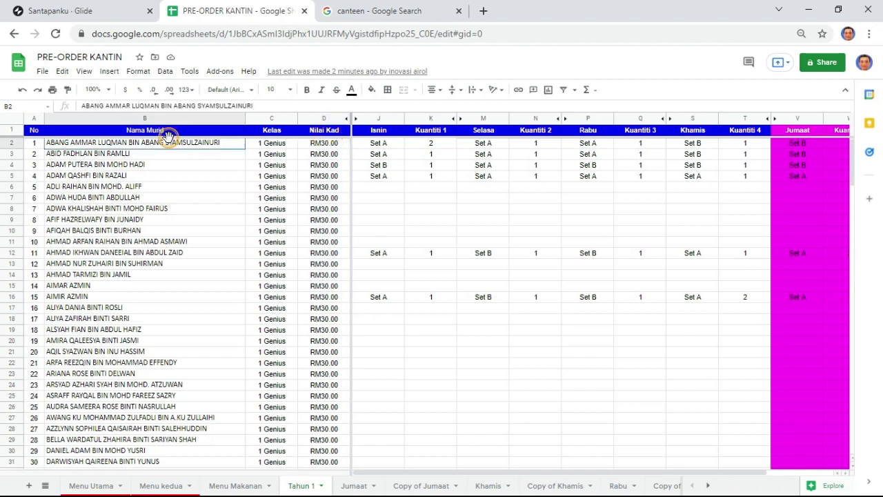
pyautogui.click(324, 145)
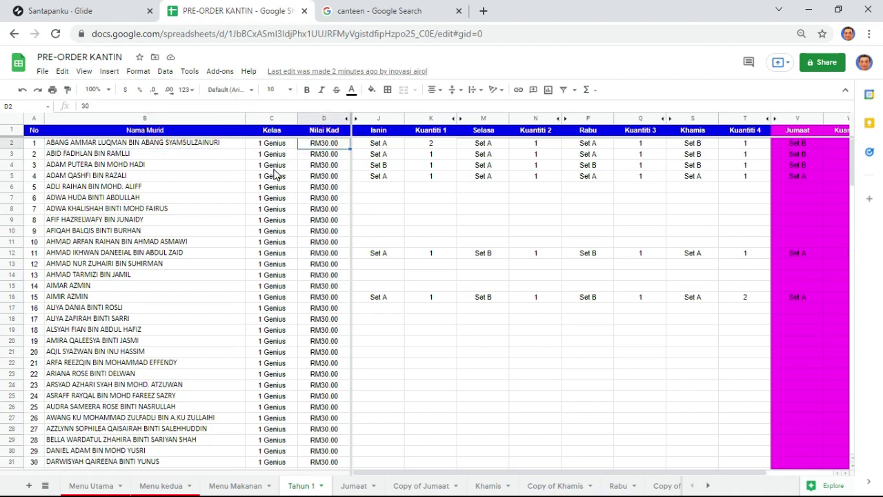
pyautogui.click(379, 145)
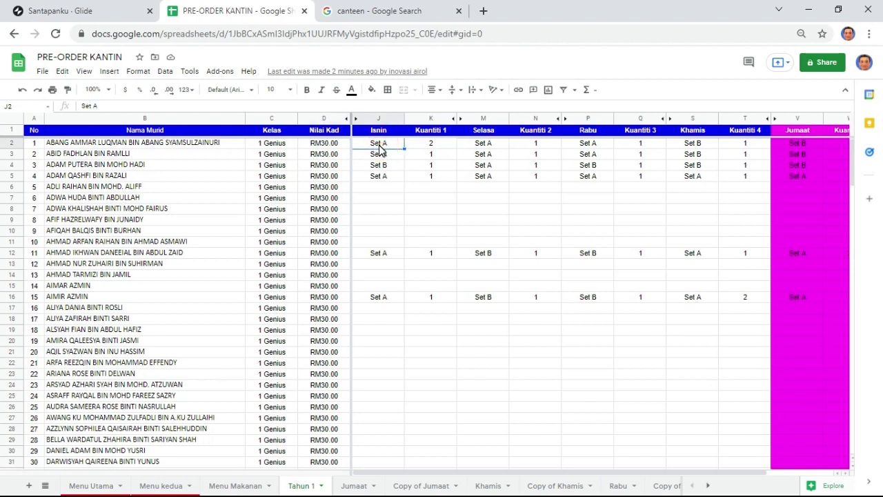
pyautogui.moveTo(384, 149)
pyautogui.mouseDown()
pyautogui.moveTo(424, 165)
pyautogui.moveTo(424, 222)
pyautogui.mouseUp()
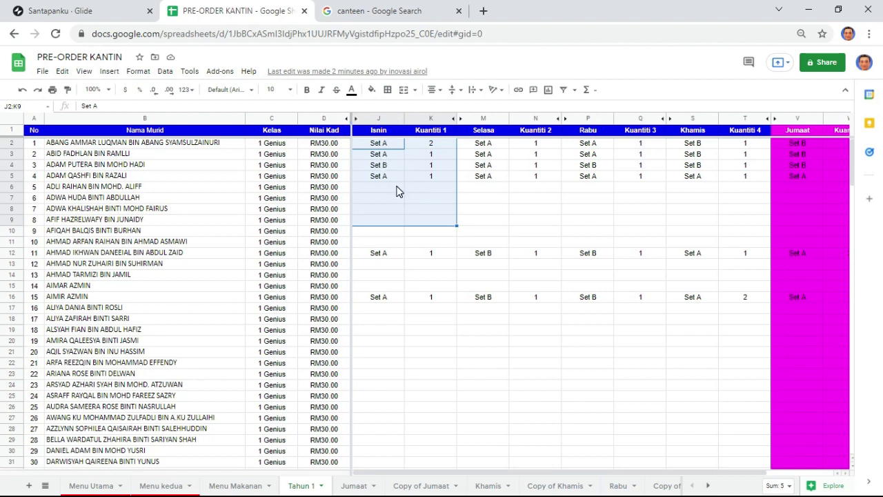
# - Clear the first four Isnin orders in J2:K5 and a Kuantiti 1 value
pyautogui.click(423, 234)
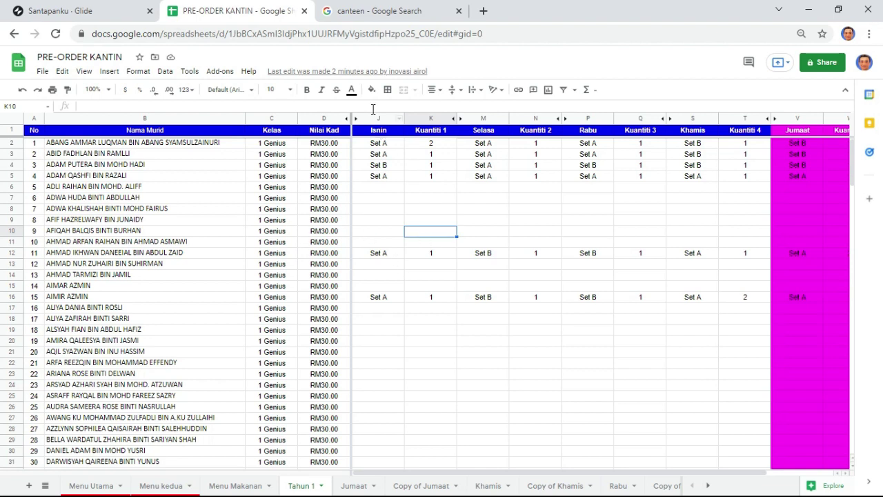
pyautogui.moveTo(378, 143); pyautogui.dragTo(426, 300)
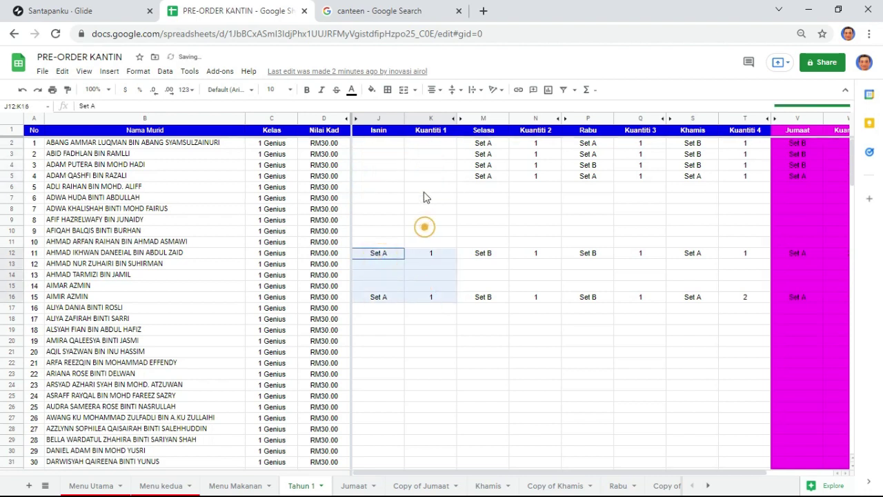
pyautogui.click(431, 143)
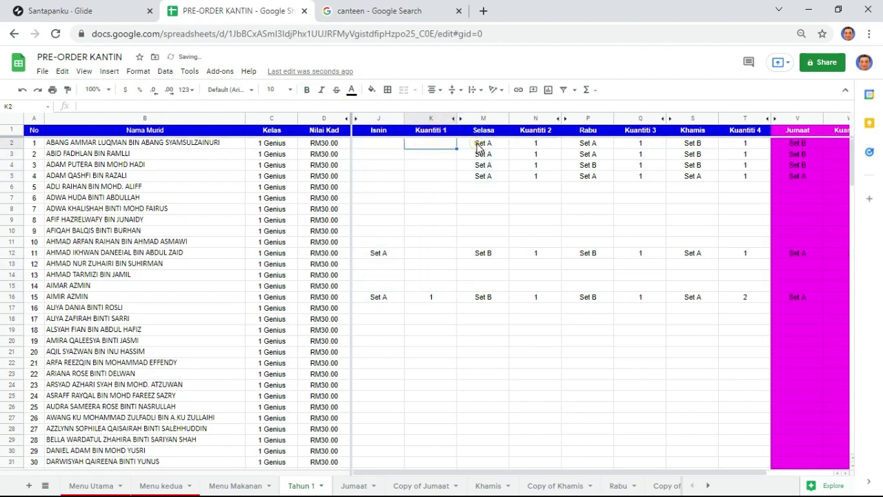
# - Unhide the Harga Isnin column and inspect its IFERROR(vlookup…) formula in L2
pyautogui.click(457, 118)
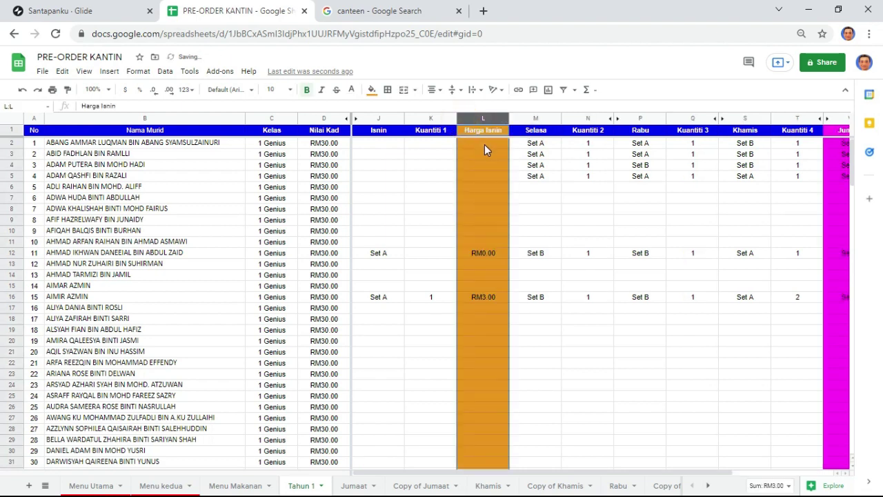
pyautogui.click(485, 147)
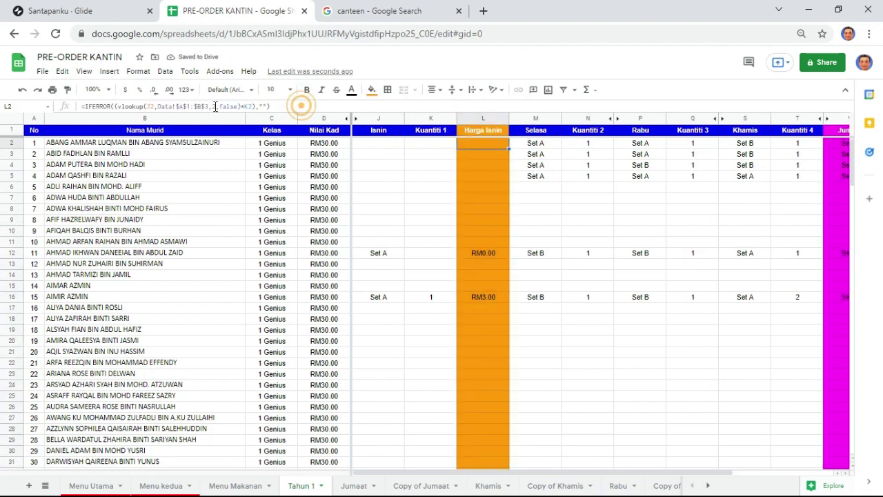
pyautogui.moveTo(302, 106); pyautogui.dragTo(57, 112)
pyautogui.click(404, 167)
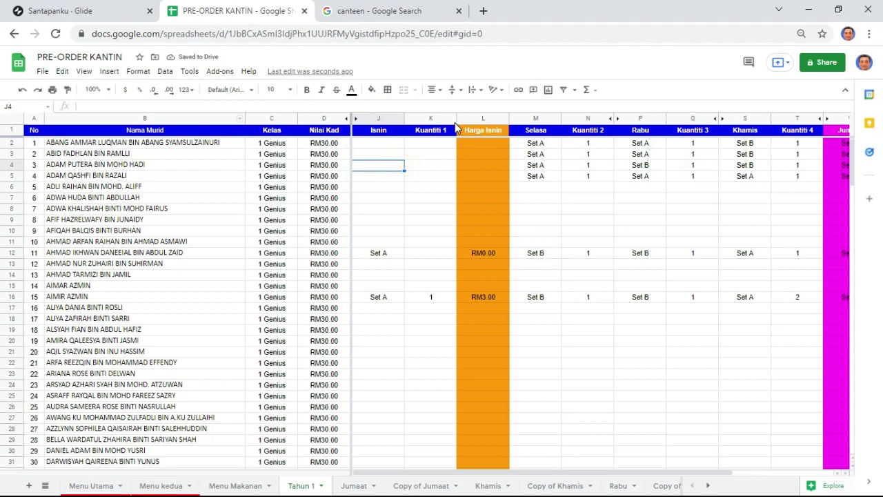
pyautogui.rightClick(480, 123)
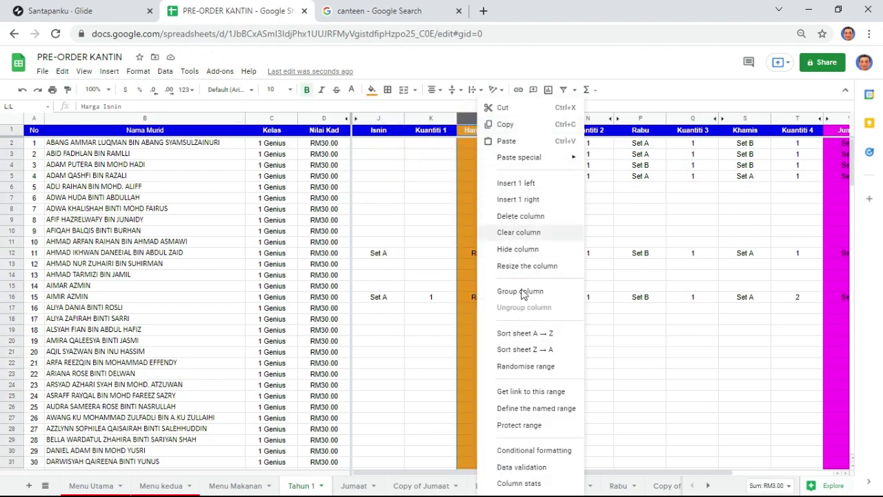
pyautogui.click(521, 249)
pyautogui.moveTo(378, 143); pyautogui.dragTo(695, 352)
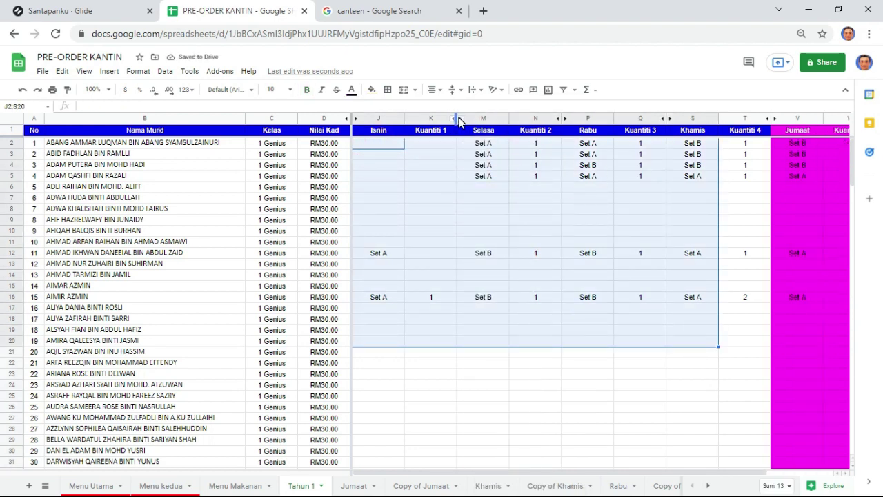
pyautogui.click(430, 207)
pyautogui.moveTo(388, 253); pyautogui.dragTo(434, 312)
pyautogui.press('Delete')
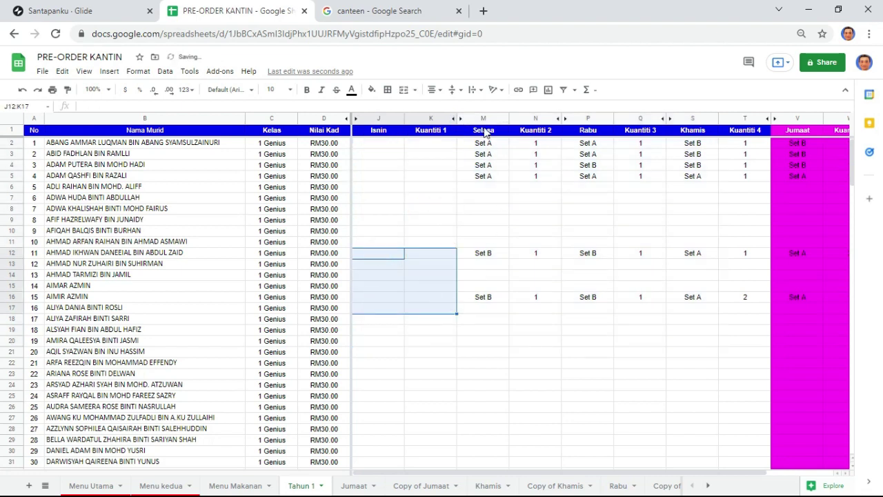
pyautogui.moveTo(481, 146); pyautogui.dragTo(538, 309)
pyautogui.press('Delete')
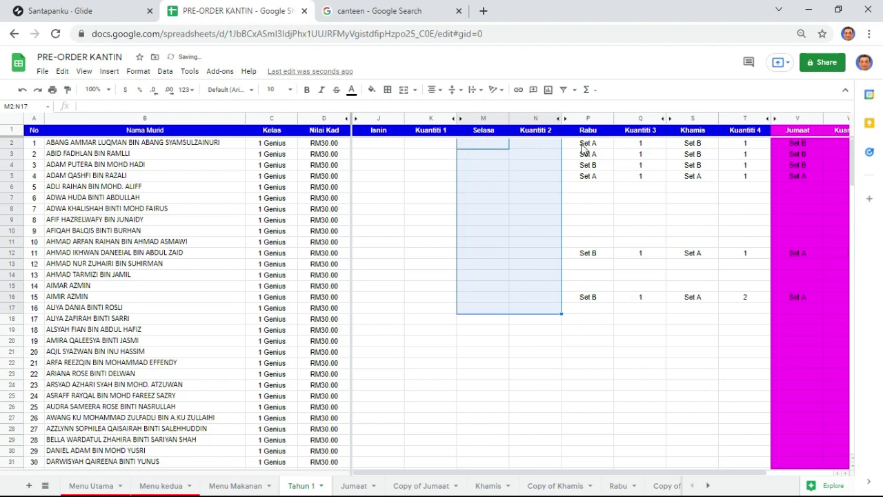
pyautogui.moveTo(583, 148); pyautogui.dragTo(627, 300)
pyautogui.press('Delete')
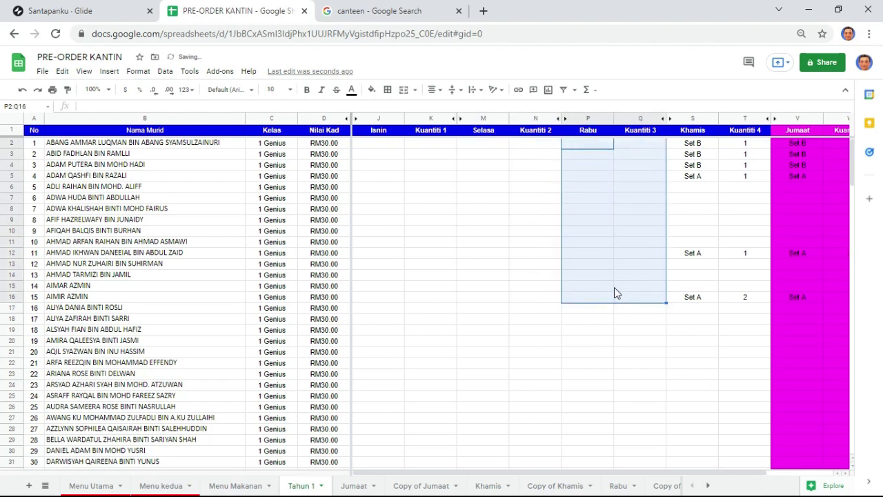
pyautogui.hotkey('ctrl', 'z')
pyautogui.hotkey('ctrl', 'z')
pyautogui.hotkey('ctrl', 'z')
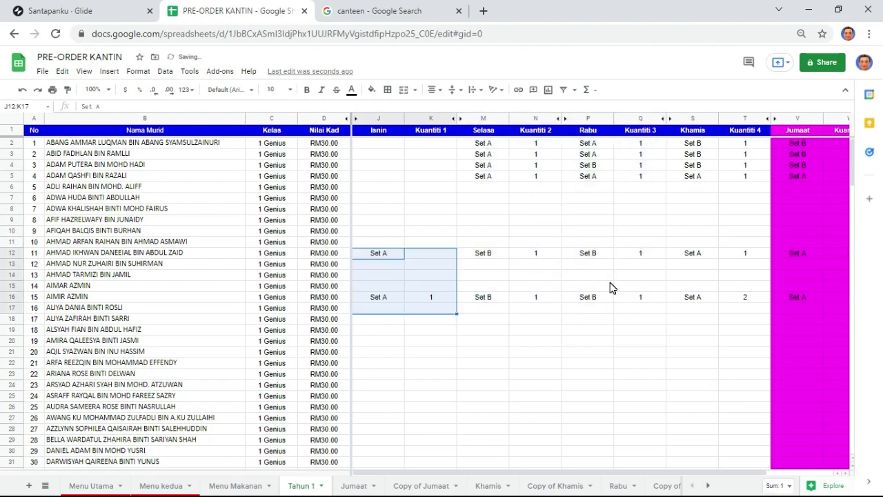
pyautogui.hotkey('ctrl', 'z')
pyautogui.hotkey('ctrl', 'z')
pyautogui.hotkey('ctrl', 'z')
pyautogui.hotkey('ctrl', 'z')
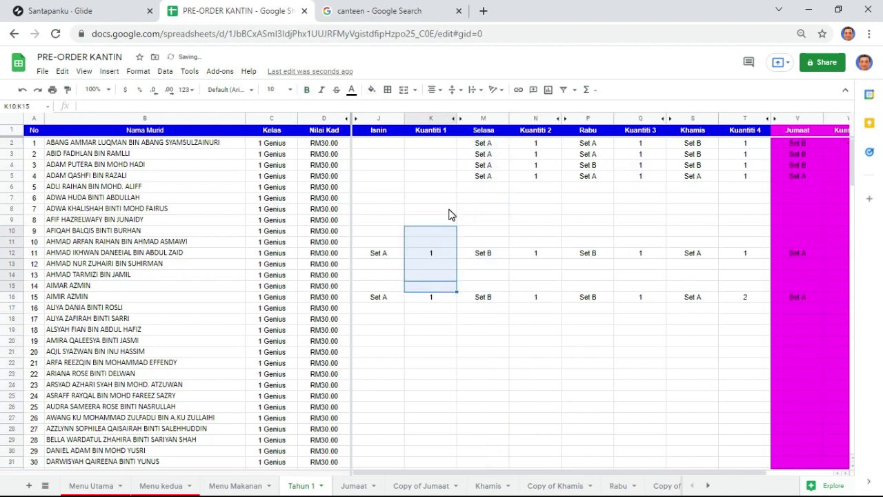
pyautogui.click(579, 219)
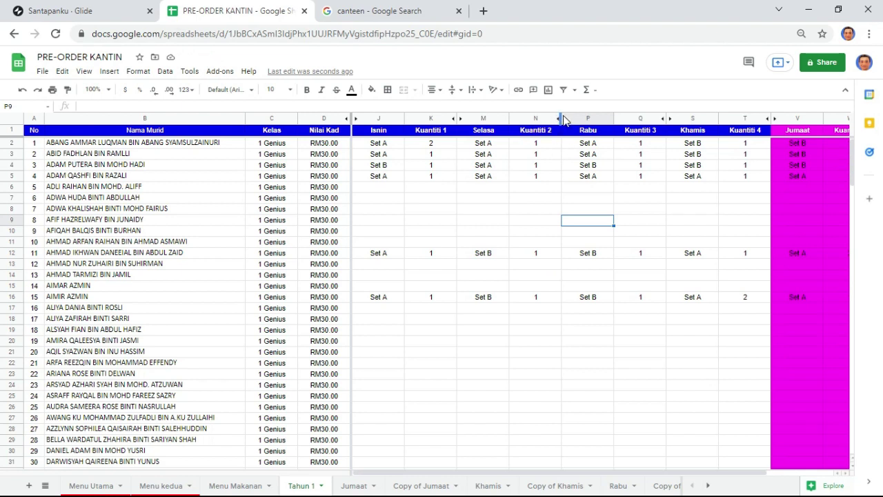
pyautogui.moveTo(552, 135); pyautogui.dragTo(597, 282)
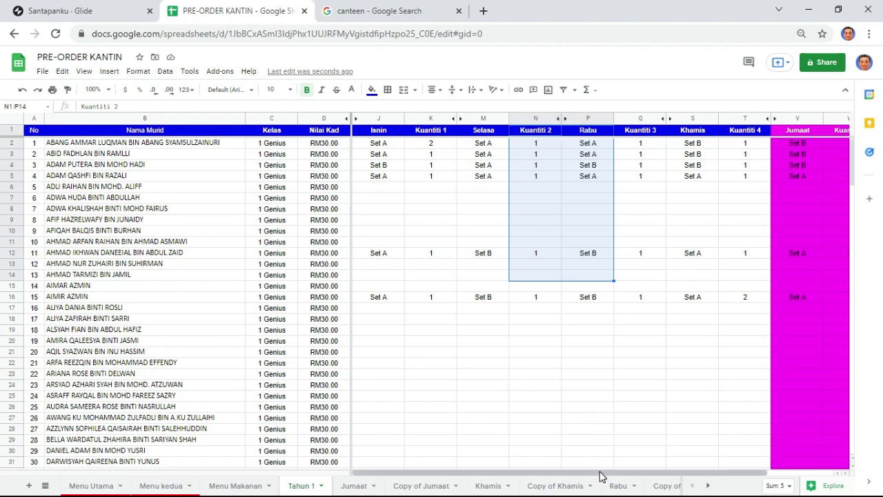
pyautogui.moveTo(600, 473); pyautogui.dragTo(739, 474)
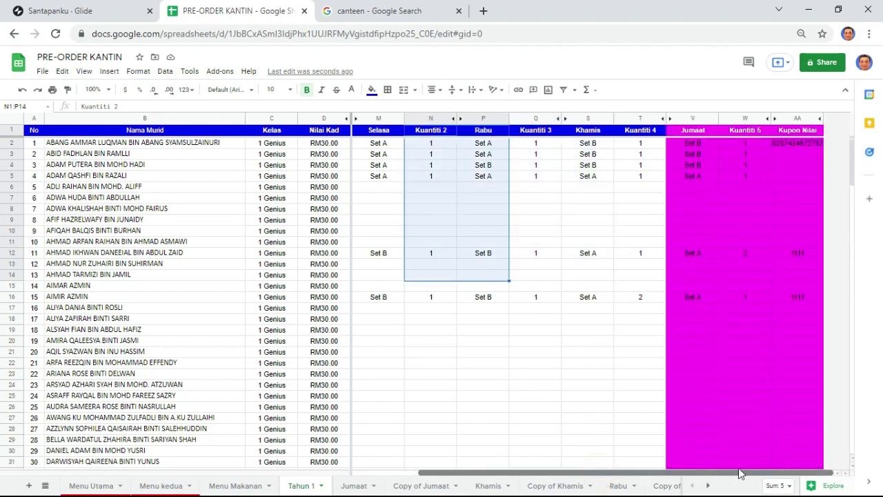
pyautogui.click(793, 142)
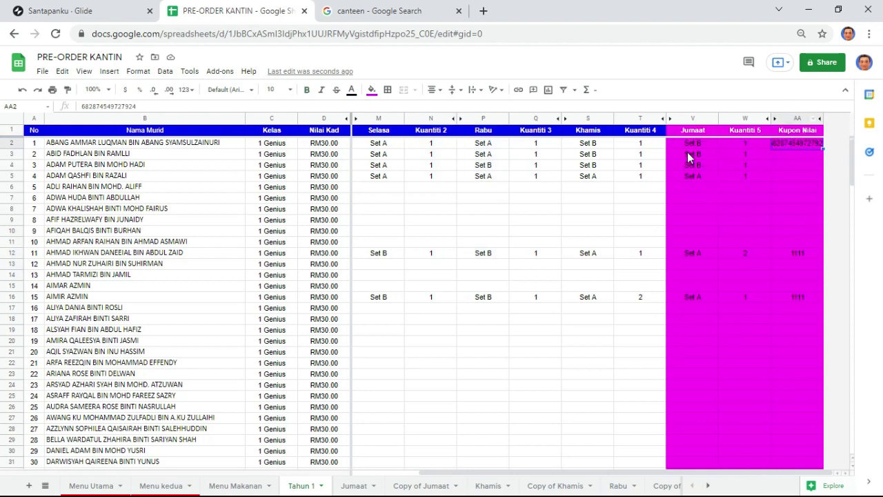
pyautogui.click(687, 155)
pyautogui.click(738, 143)
pyautogui.click(787, 144)
pyautogui.click(27, 11)
# - Browse the Senarai Nama preview and open a student's order details form
pyautogui.click(410, 176)
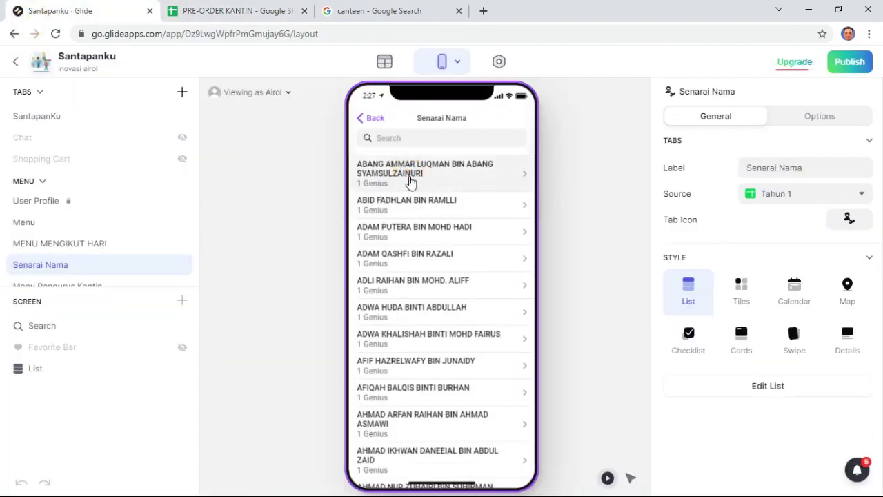
pyautogui.scroll(-2, 408, 231)
pyautogui.scroll(-6, 435, 242)
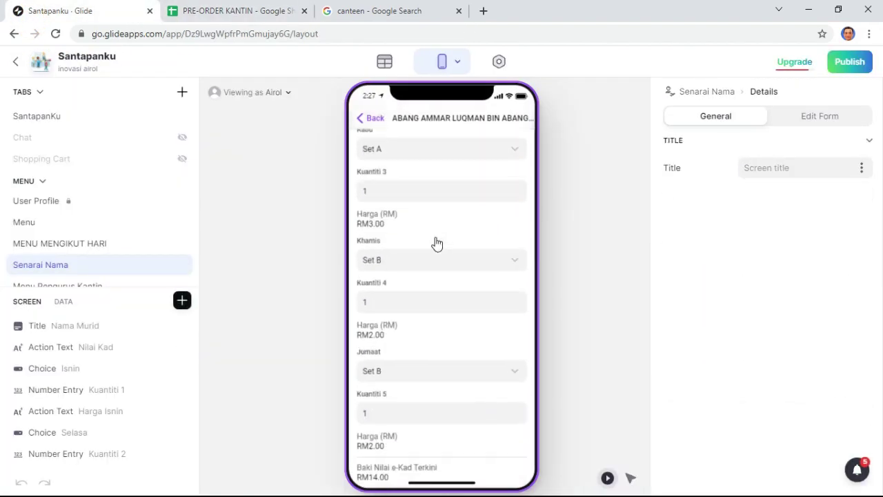
pyautogui.scroll(8, 438, 245)
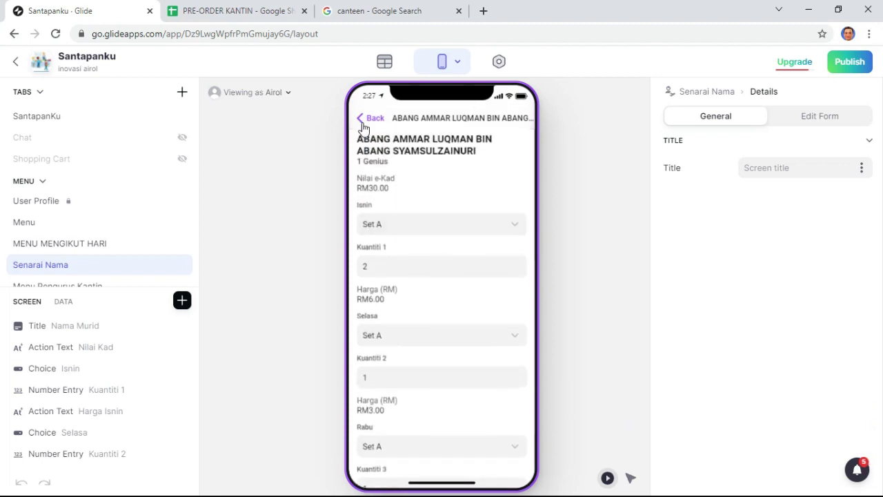
pyautogui.click(368, 118)
pyautogui.scroll(-1, 418, 241)
pyautogui.scroll(-10, 408, 276)
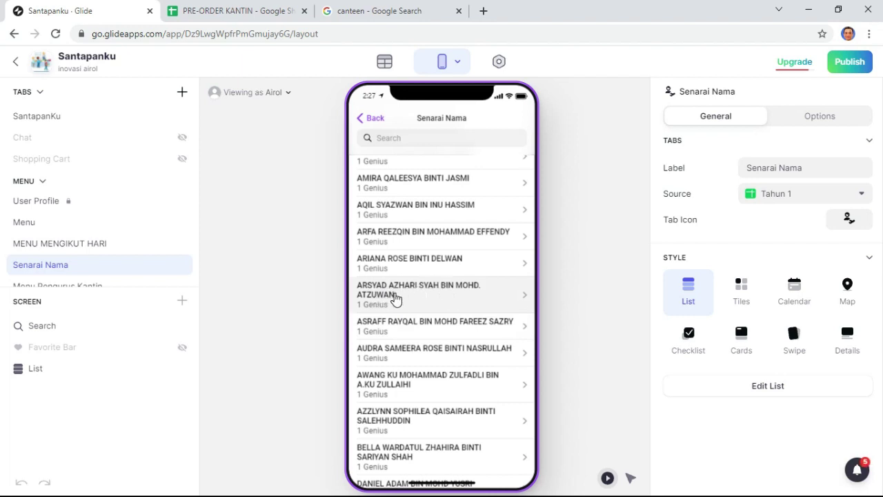
pyautogui.click(395, 296)
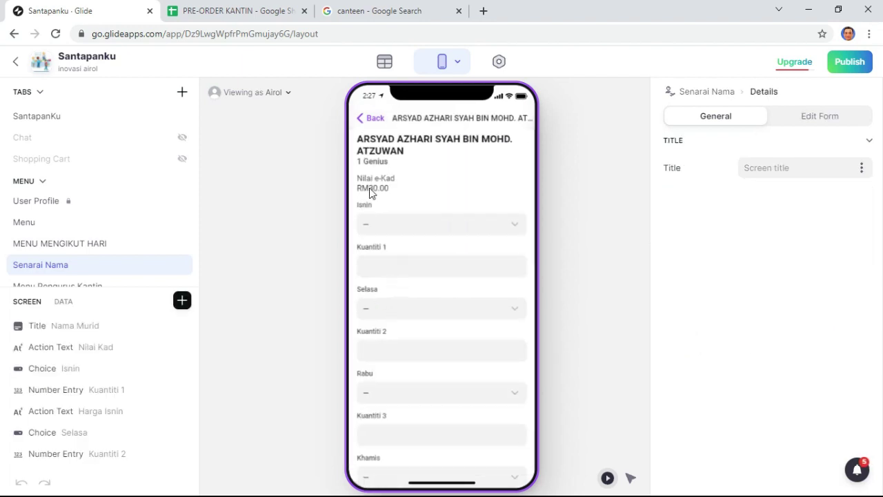
# - Choose Set A for Isnin and raise Kuantiti 1 to 2, giving Harga RM6.00
pyautogui.click(423, 230)
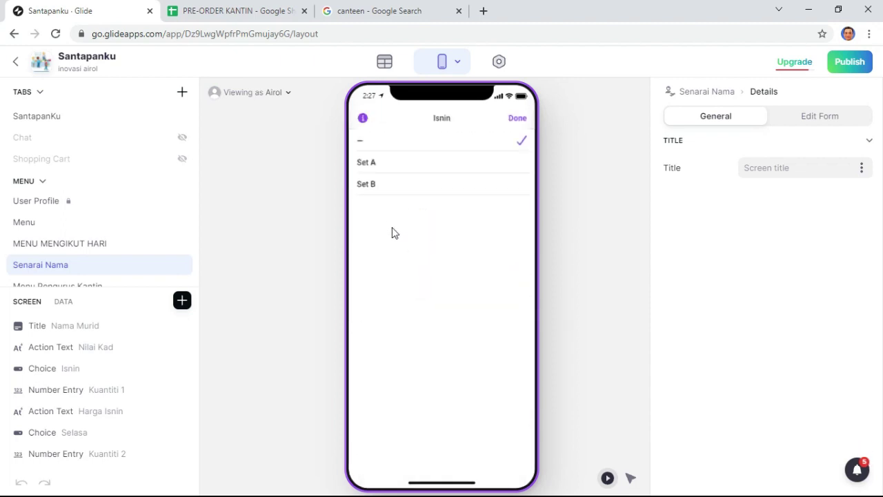
pyautogui.click(383, 162)
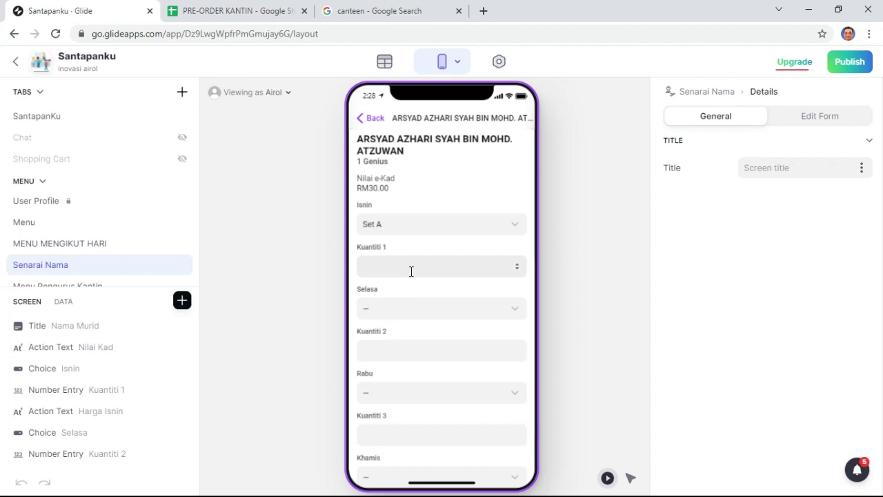
pyautogui.click(518, 266)
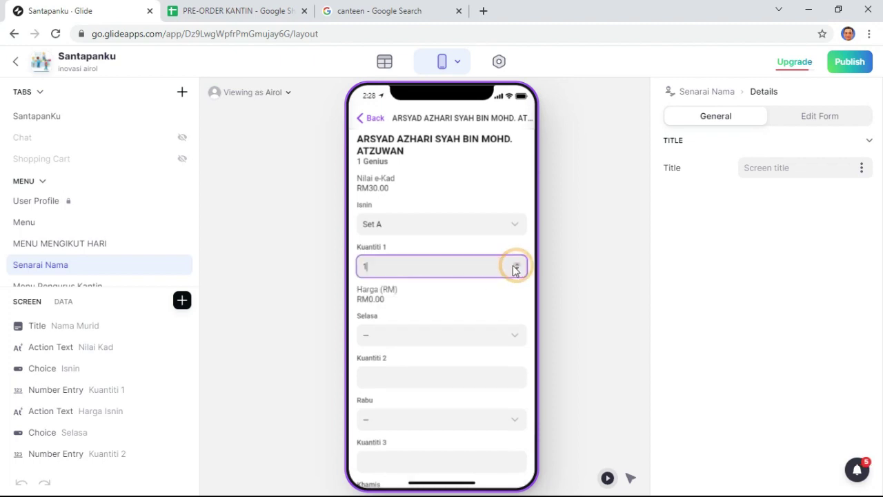
pyautogui.click(518, 269)
pyautogui.click(432, 304)
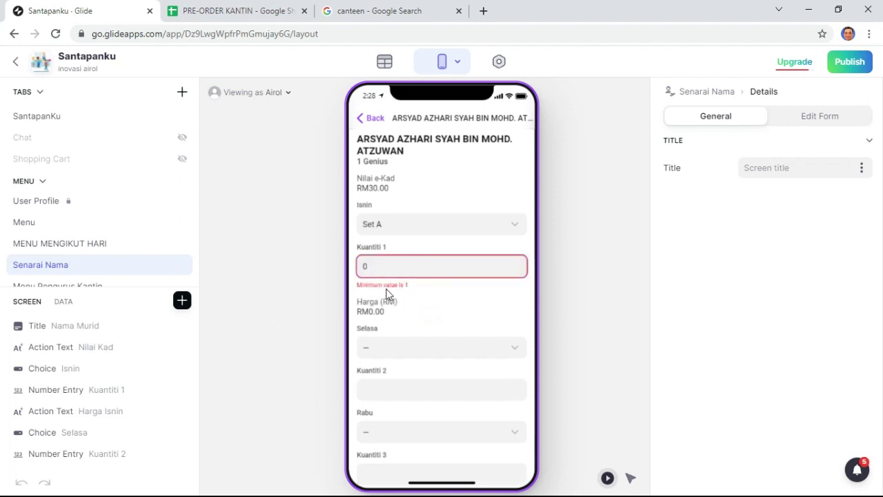
pyautogui.click(467, 264)
pyautogui.click(518, 264)
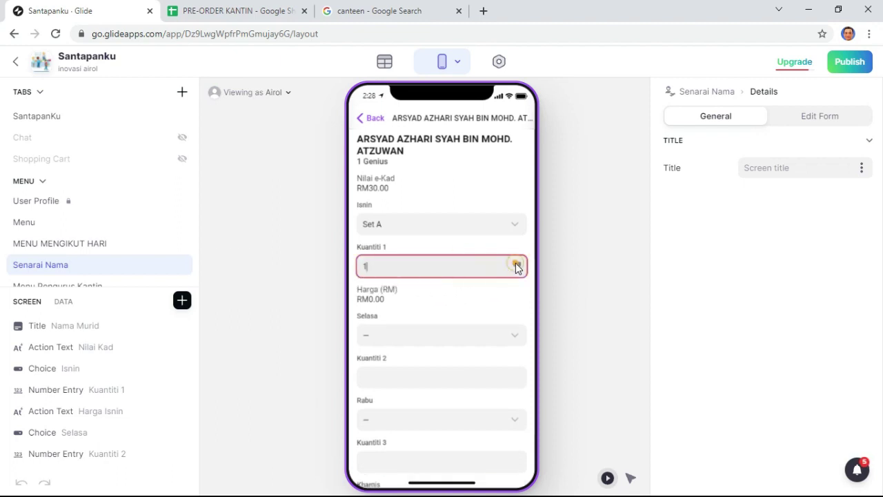
pyautogui.click(394, 295)
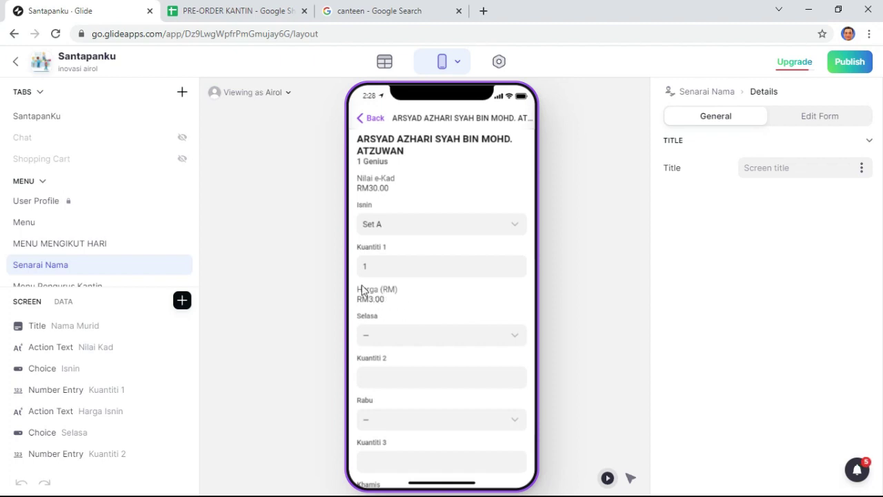
pyautogui.click(519, 265)
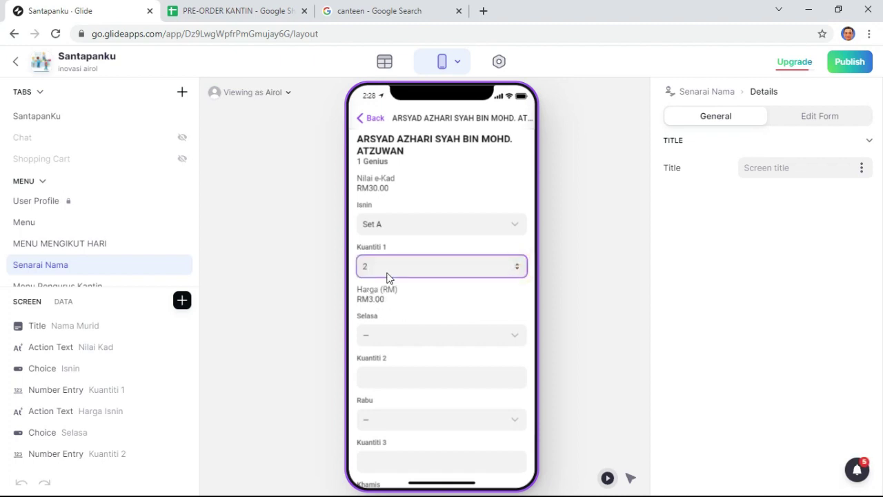
pyautogui.click(410, 291)
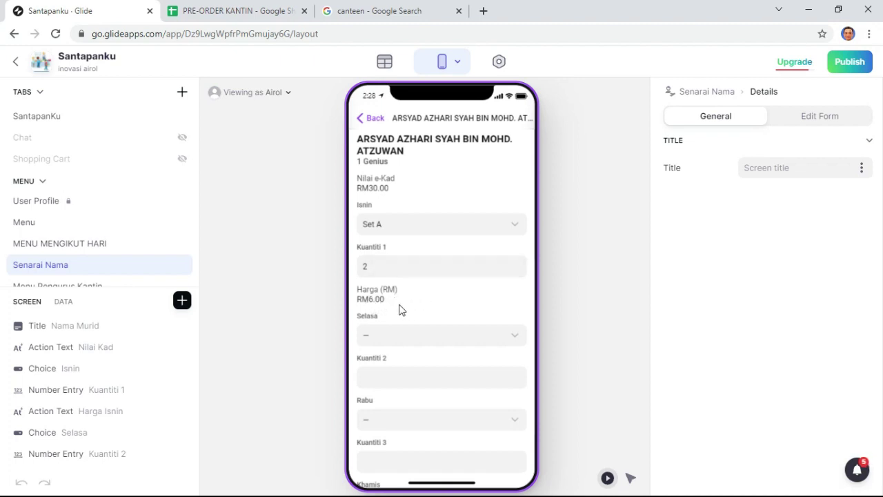
# - Choose Set B with quantity 1 for both Selasa and Rabu
pyautogui.click(444, 336)
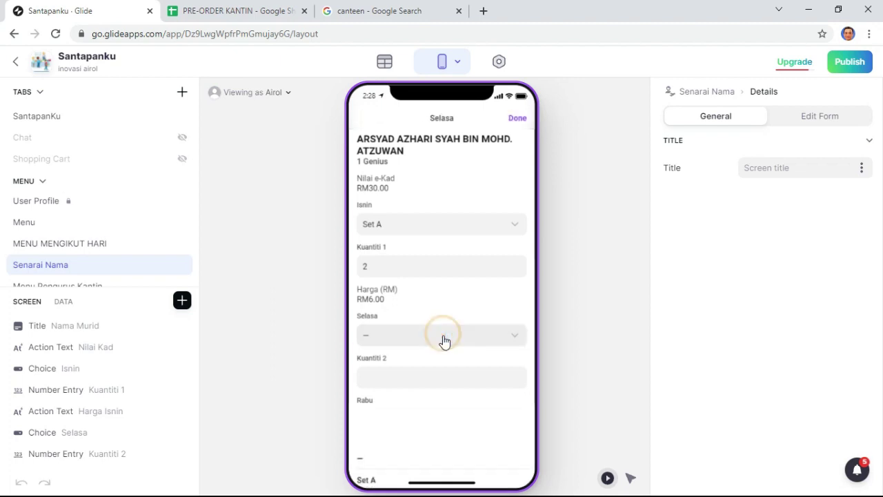
pyautogui.click(390, 188)
pyautogui.scroll(-3, 438, 262)
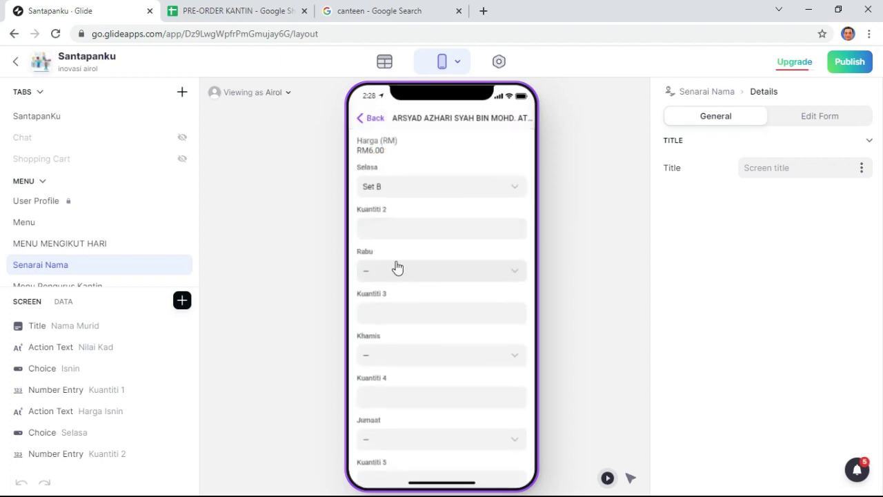
pyautogui.click(520, 230)
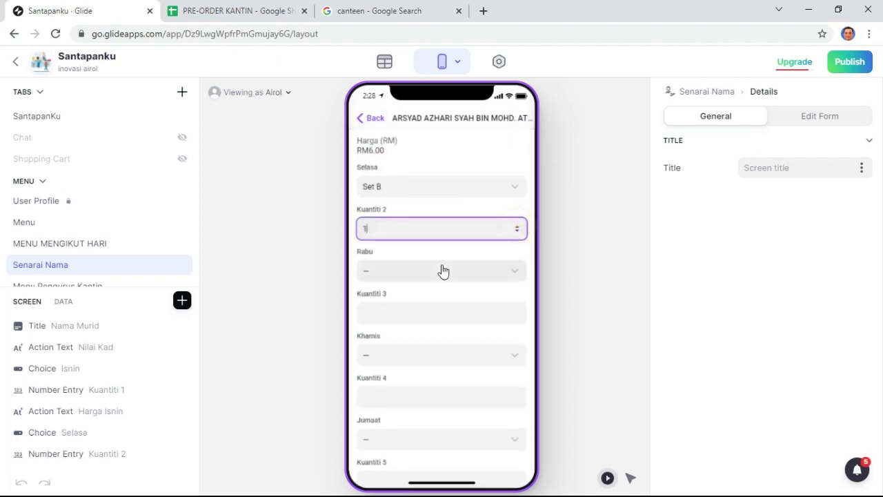
pyautogui.scroll(-1, 442, 270)
pyautogui.click(490, 222)
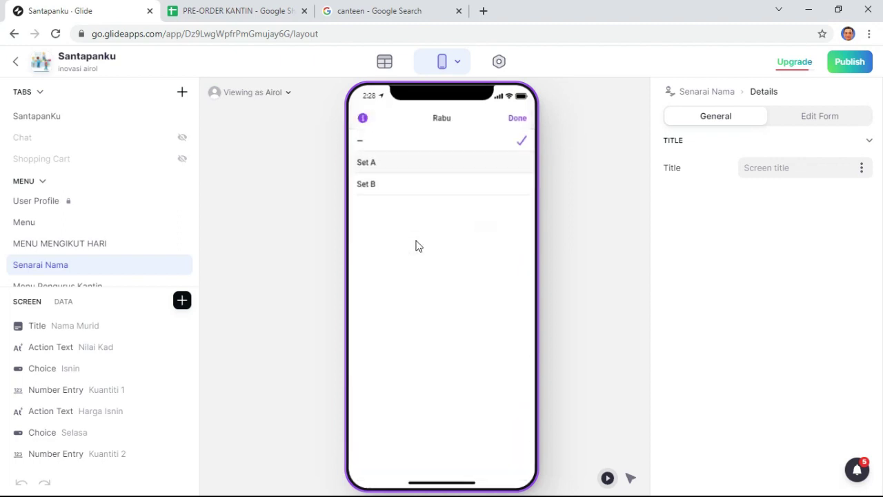
pyautogui.click(391, 190)
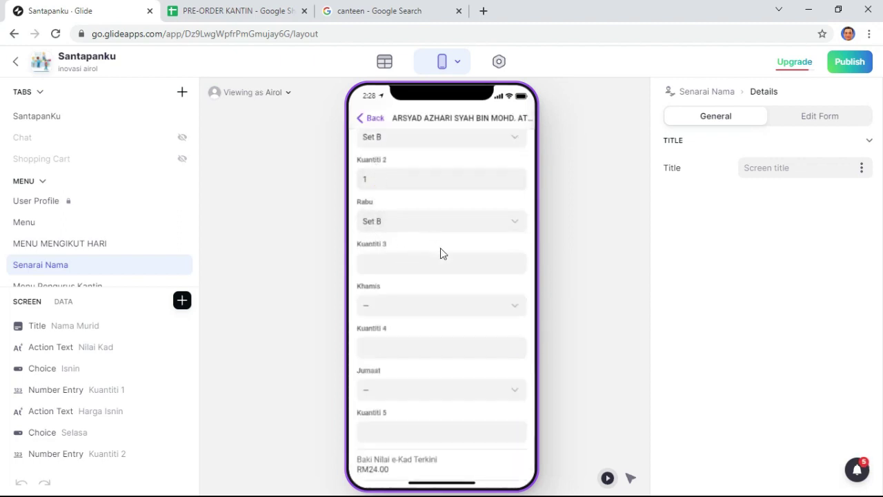
pyautogui.click(424, 262)
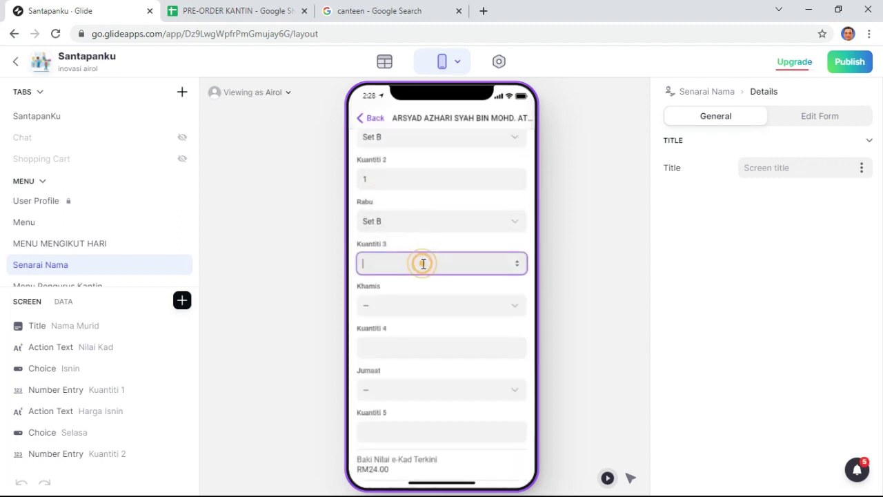
pyautogui.click(516, 262)
# - Choose Set A for Khamis and fill in Kuantiti 4
pyautogui.click(390, 306)
pyautogui.click(388, 163)
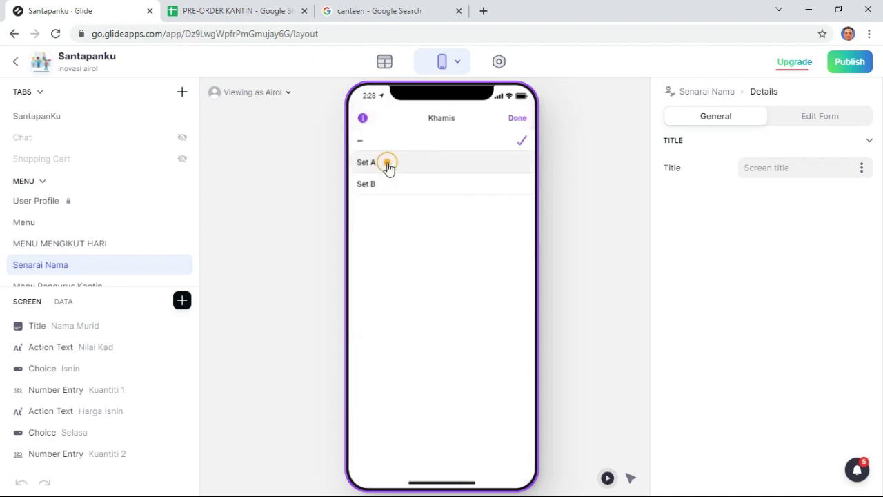
pyautogui.click(385, 347)
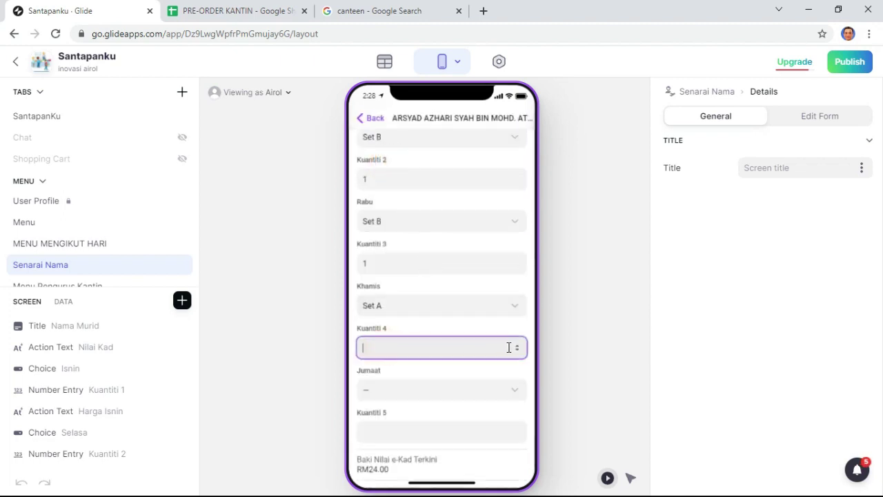
pyautogui.click(414, 402)
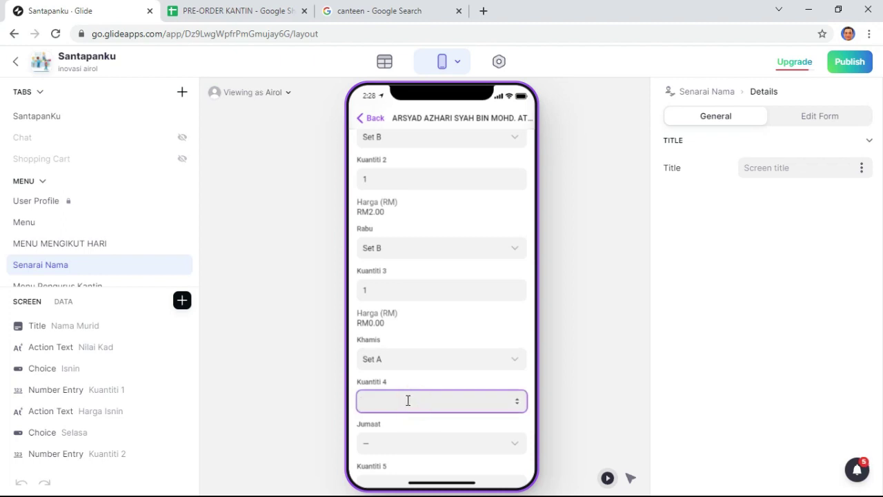
pyautogui.scroll(-2, 410, 407)
pyautogui.scroll(3, 392, 352)
pyautogui.click(481, 422)
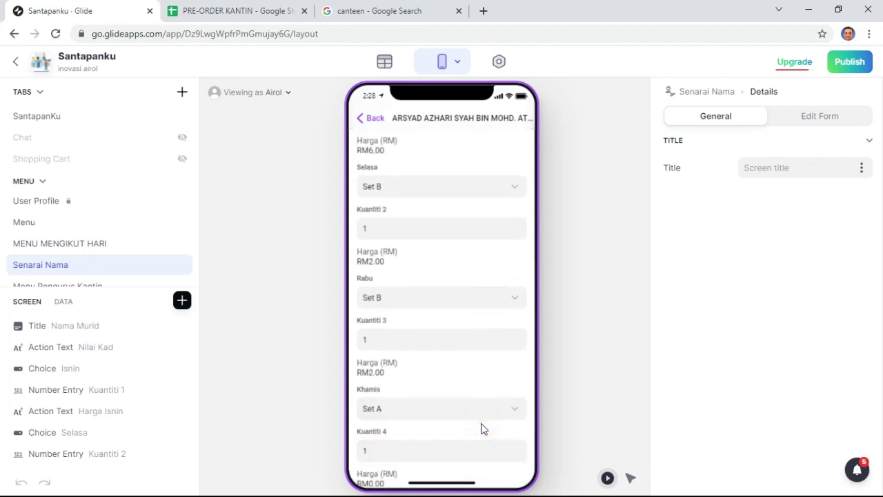
pyautogui.scroll(-5, 481, 423)
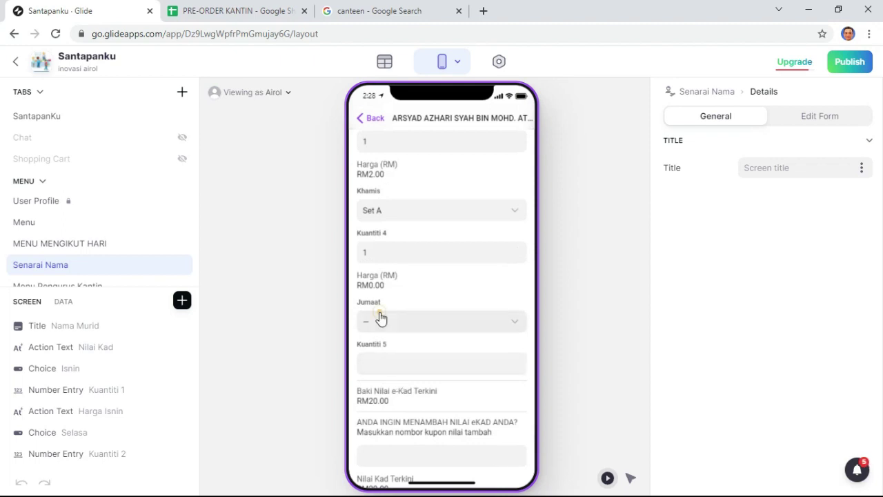
# - Choose Set B for Jumaat with Kuantiti 5 set to 1
pyautogui.click(380, 319)
pyautogui.click(380, 188)
pyautogui.click(366, 364)
pyautogui.write('1')
pyautogui.scroll(-1, 394, 407)
pyautogui.click(443, 439)
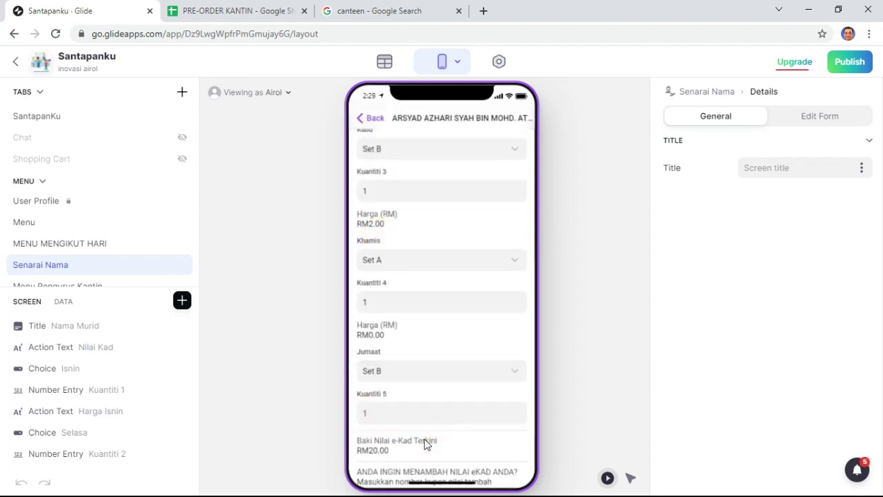
# - Review the form down to the RM15.00 e-Kad balance, then focus the top-up coupon field
pyautogui.scroll(5, 425, 269)
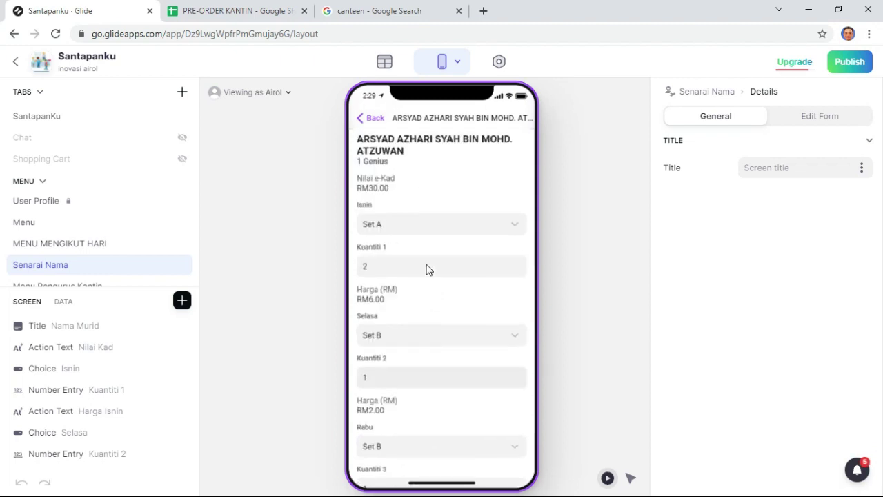
pyautogui.scroll(-7, 426, 269)
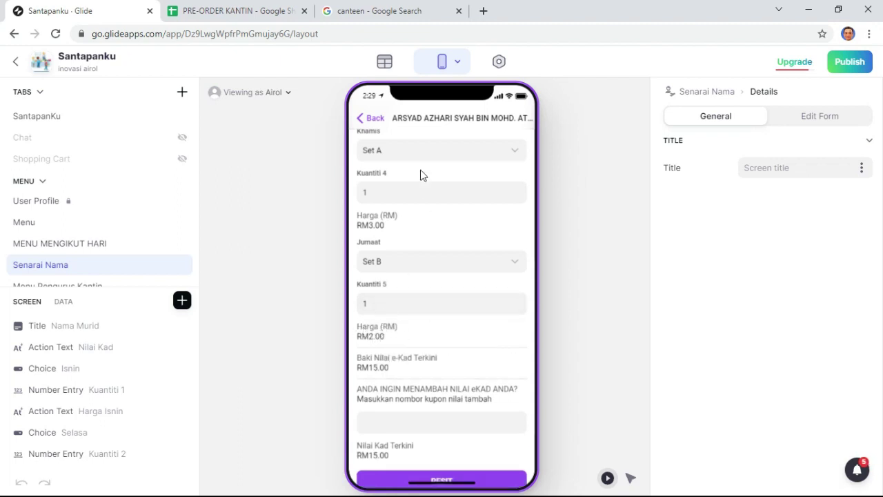
pyautogui.scroll(8, 420, 173)
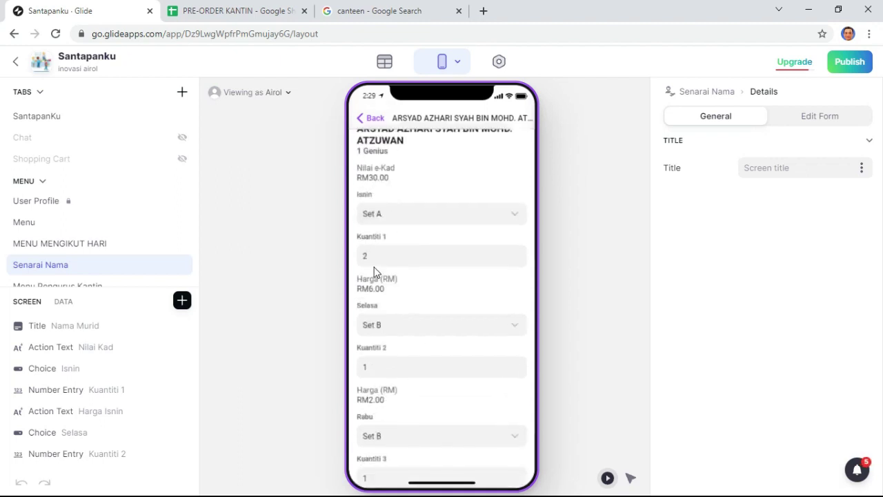
pyautogui.scroll(-8, 381, 271)
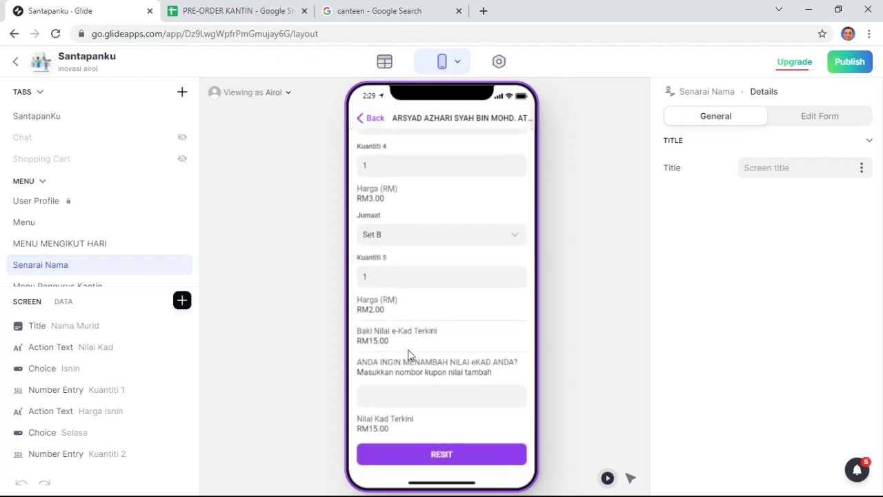
pyautogui.click(403, 336)
pyautogui.click(386, 395)
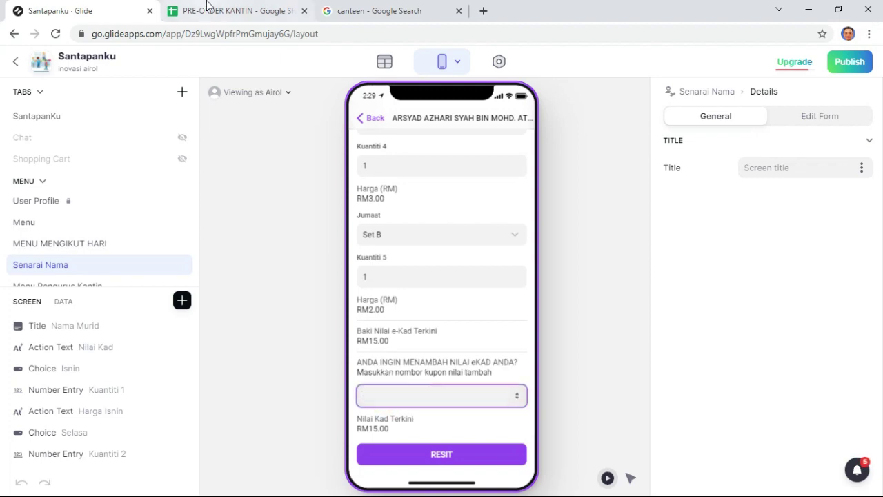
pyautogui.click(234, 11)
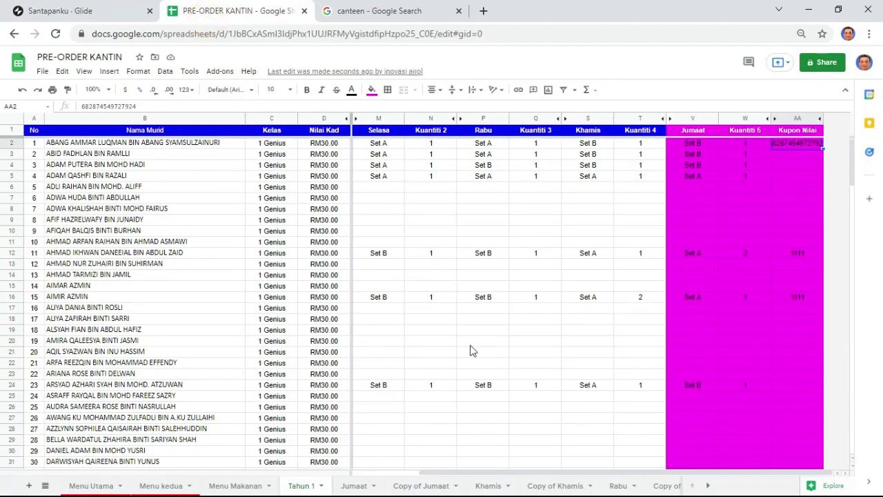
# - Open the data tambah nilai sheet and inspect the random-number formula in D2
pyautogui.click(707, 485)
pyautogui.click(708, 486)
pyautogui.click(592, 486)
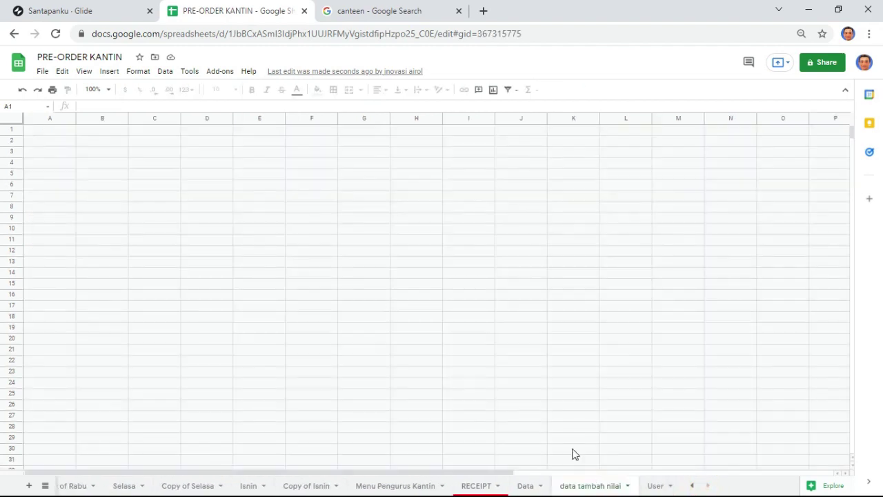
pyautogui.click(173, 238)
pyautogui.click(441, 305)
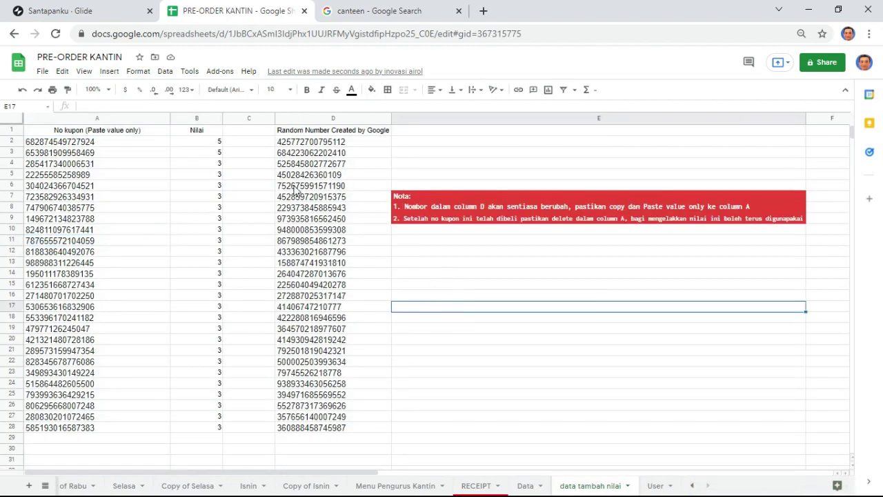
pyautogui.click(66, 141)
pyautogui.click(299, 143)
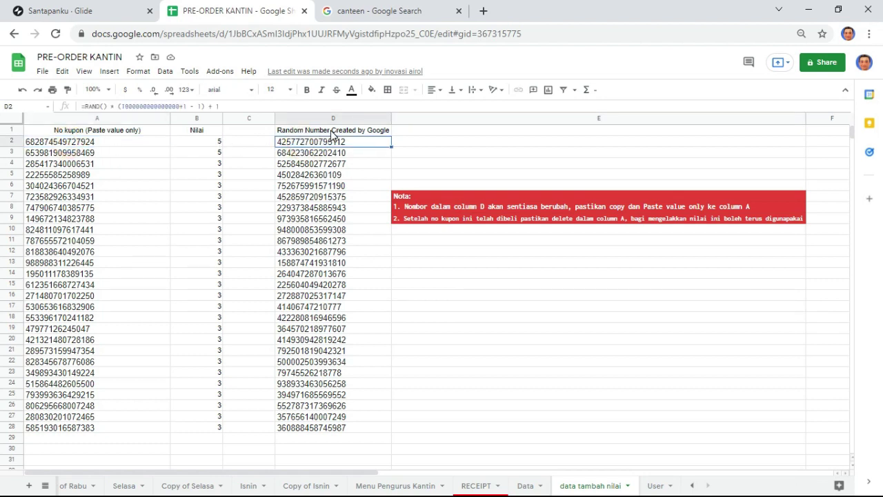
pyautogui.moveTo(224, 106); pyautogui.dragTo(92, 108)
pyautogui.press('Escape')
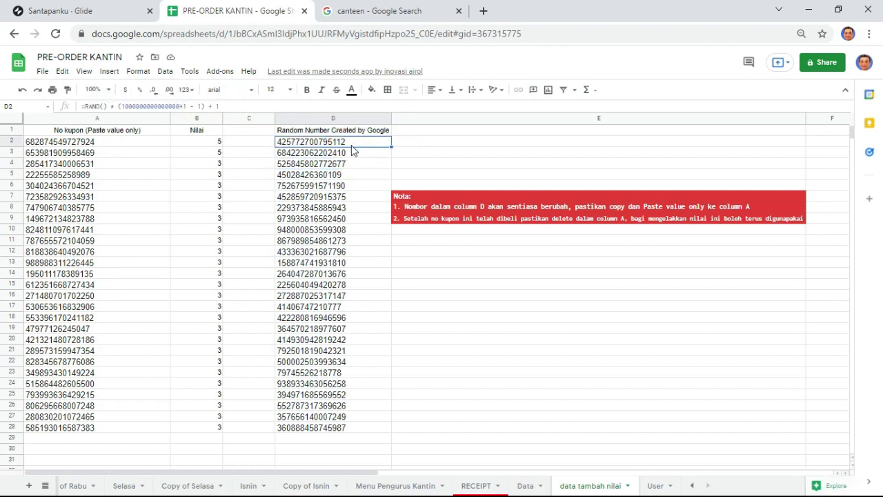
pyautogui.press('Return')
pyautogui.press('Return')
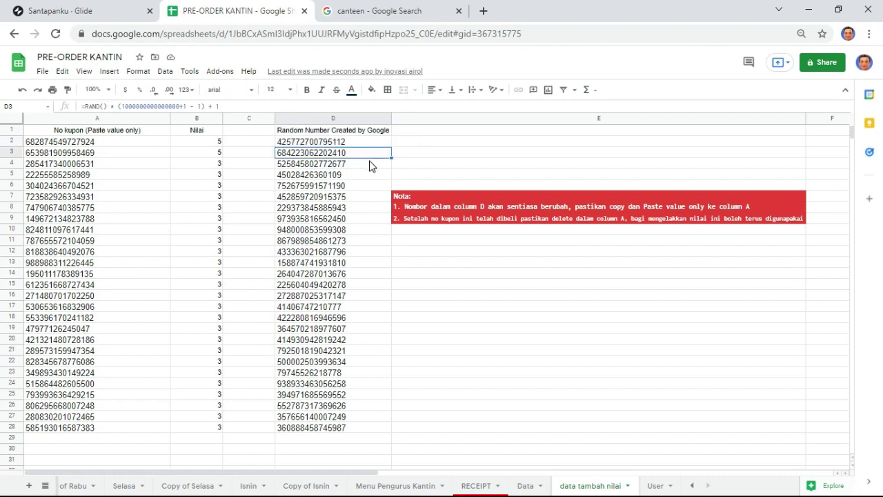
# - Fill the D2 random-number formula down to row 28 and select D2:D28
pyautogui.click(371, 154)
pyautogui.click(435, 165)
pyautogui.moveTo(313, 143); pyautogui.dragTo(326, 429)
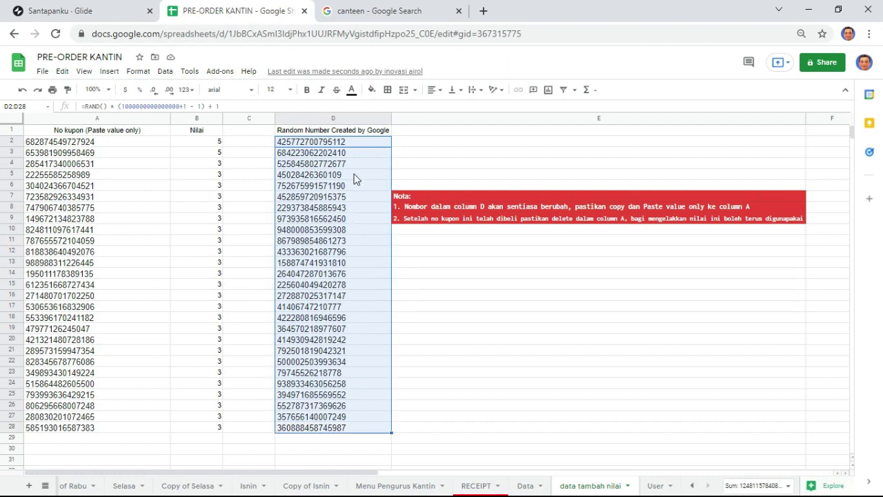
pyautogui.click(341, 153)
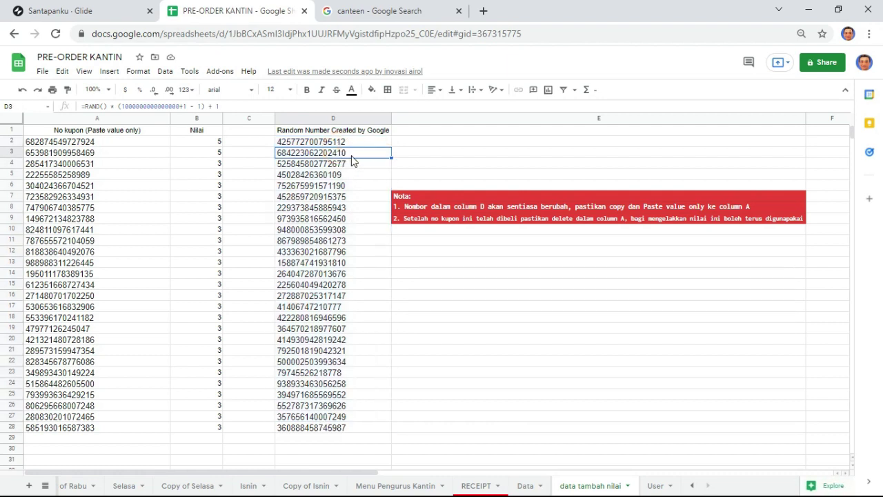
pyautogui.click(348, 142)
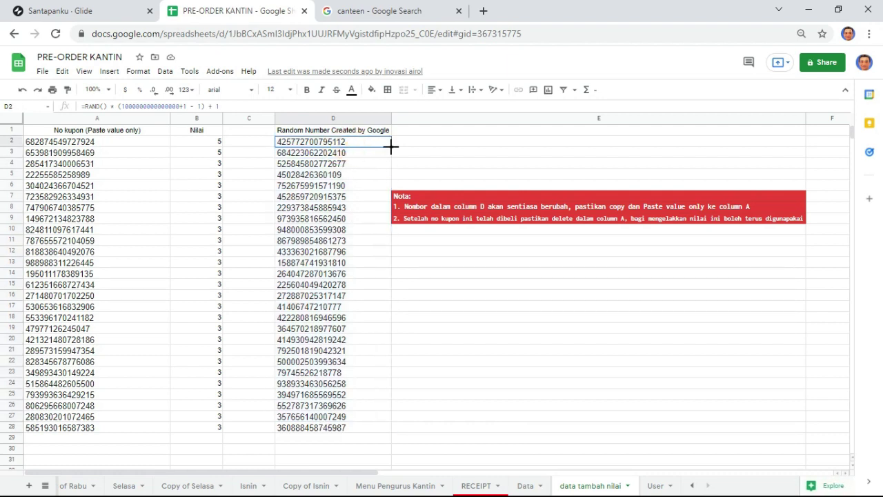
pyautogui.moveTo(391, 146); pyautogui.dragTo(357, 427)
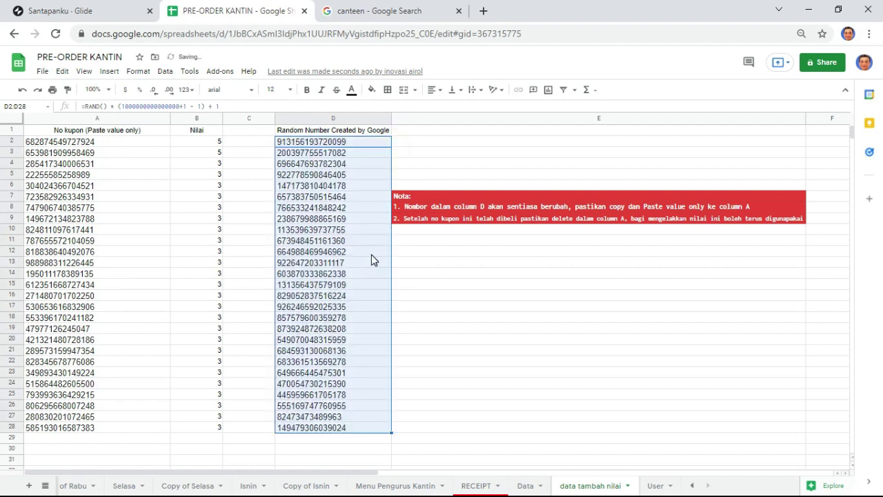
pyautogui.click(338, 144)
pyautogui.click(338, 155)
pyautogui.click(338, 166)
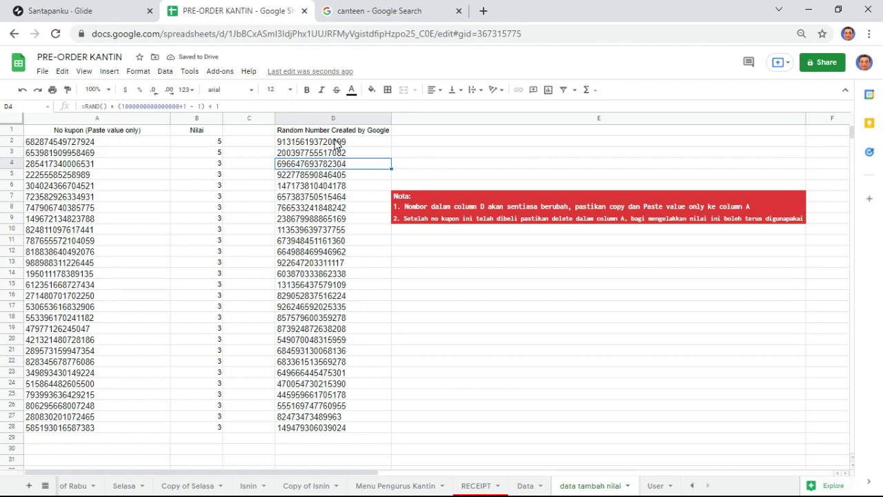
pyautogui.moveTo(339, 142); pyautogui.dragTo(311, 432)
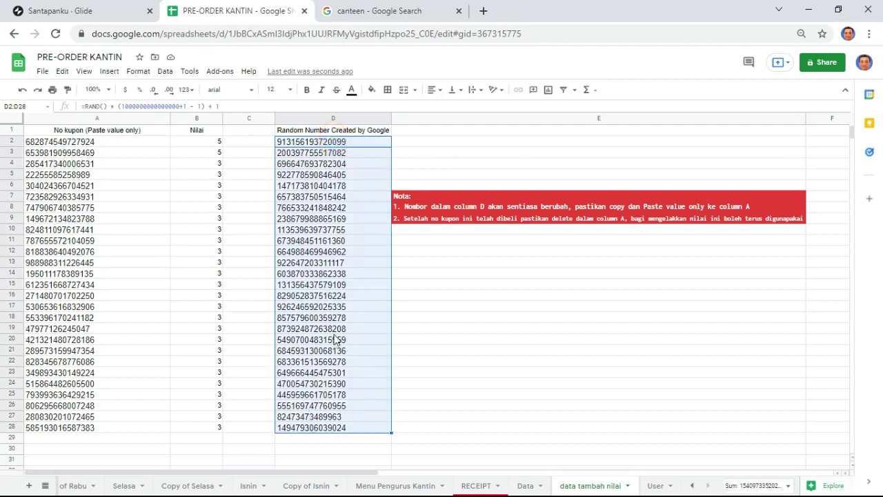
# - Copy the random numbers and paste them as plain values into column A from A2
pyautogui.rightClick(349, 267)
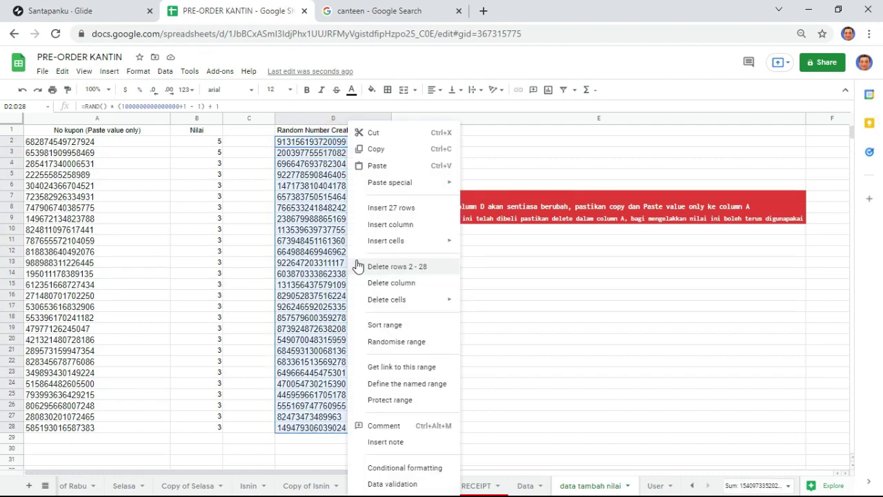
pyautogui.click(389, 151)
pyautogui.click(69, 141)
pyautogui.rightClick(72, 144)
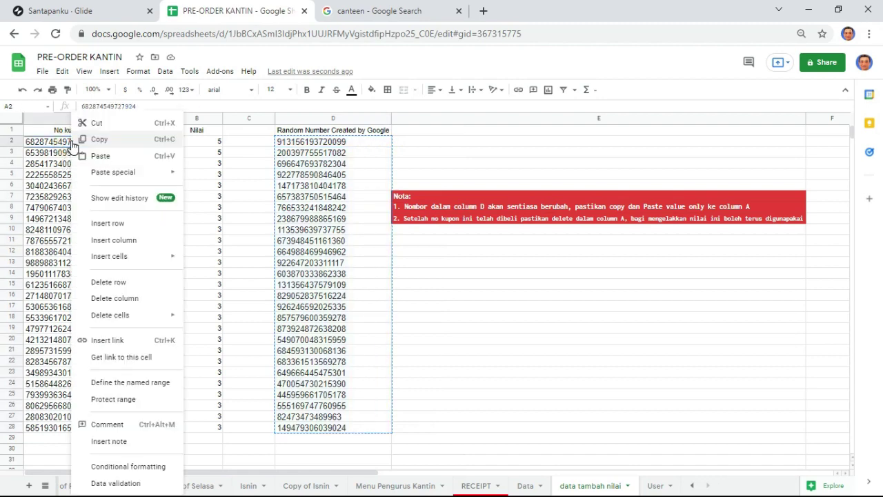
pyautogui.moveTo(122, 173)
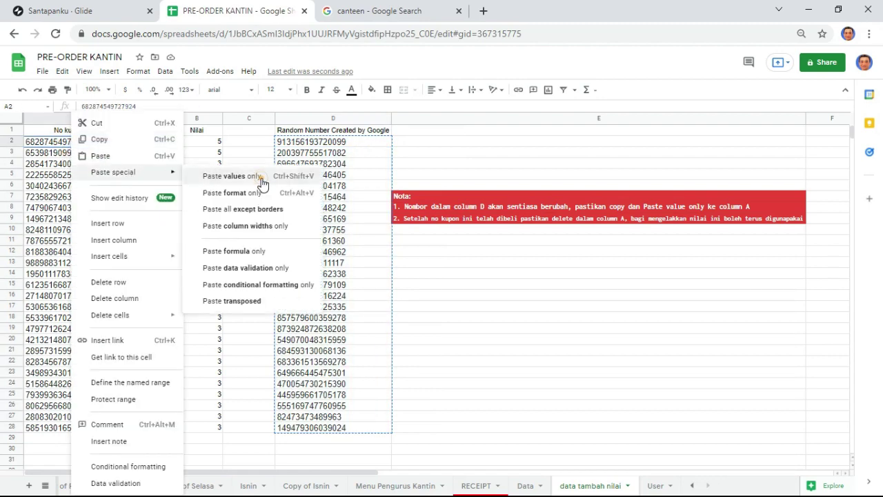
pyautogui.click(261, 181)
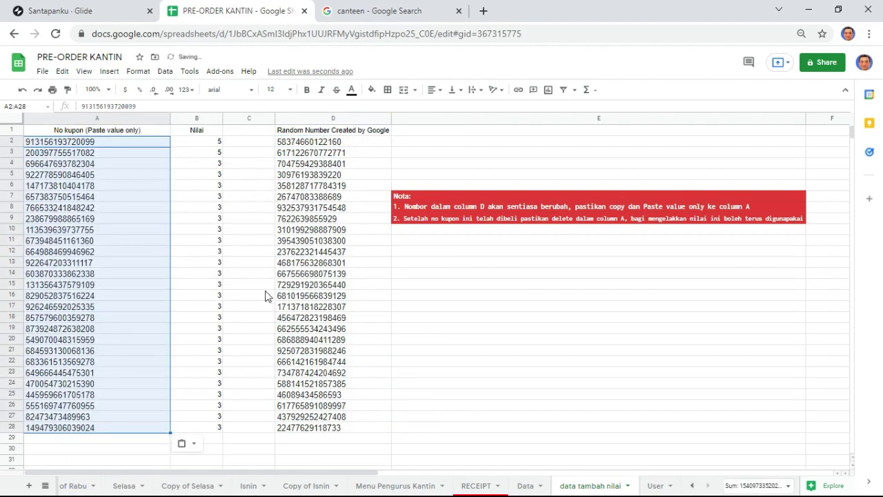
# - Confirm D2 still holds its formula and centre the coupon numbers in column A
pyautogui.click(85, 146)
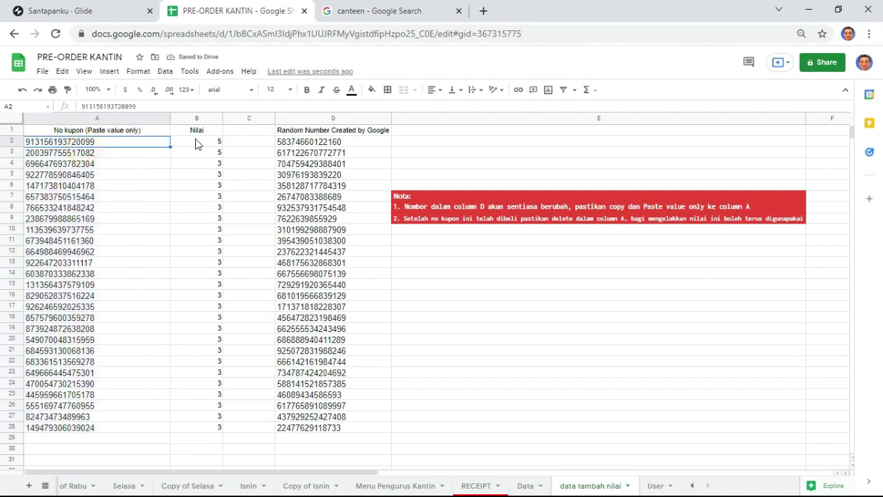
pyautogui.click(215, 143)
pyautogui.click(207, 186)
pyautogui.click(205, 241)
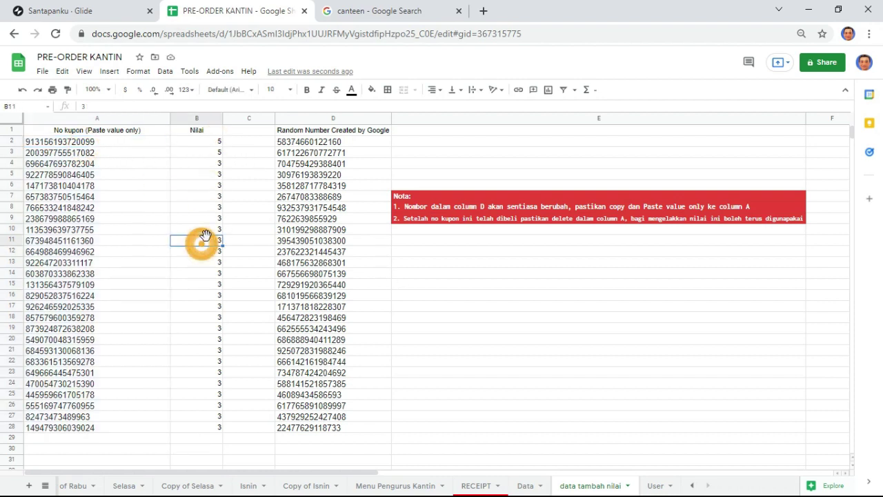
pyautogui.moveTo(75, 145); pyautogui.dragTo(64, 447)
pyautogui.click(114, 145)
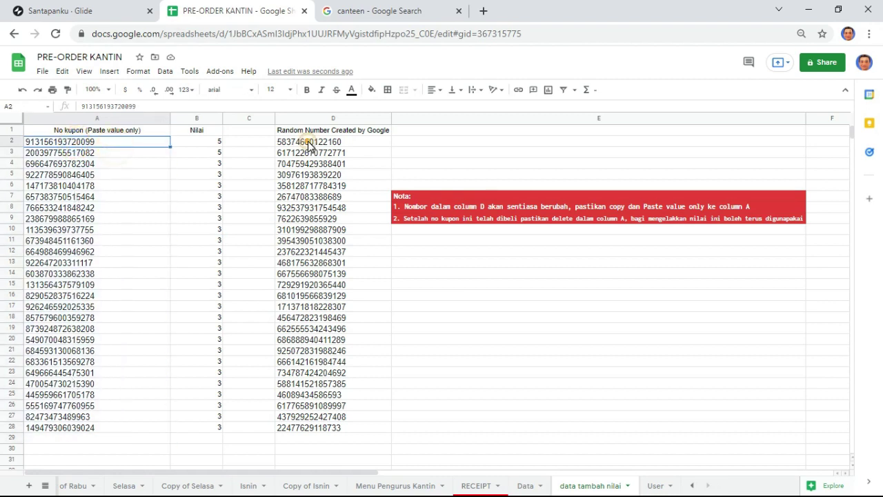
pyautogui.click(317, 143)
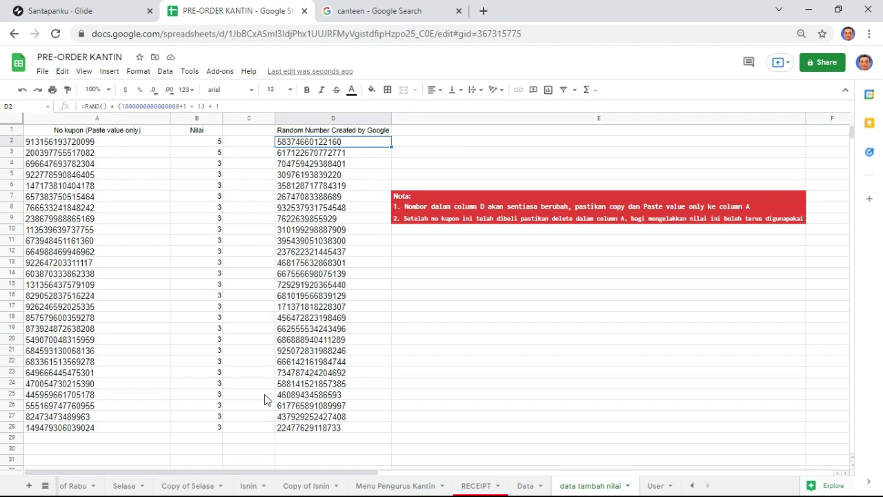
pyautogui.click(70, 141)
pyautogui.click(72, 118)
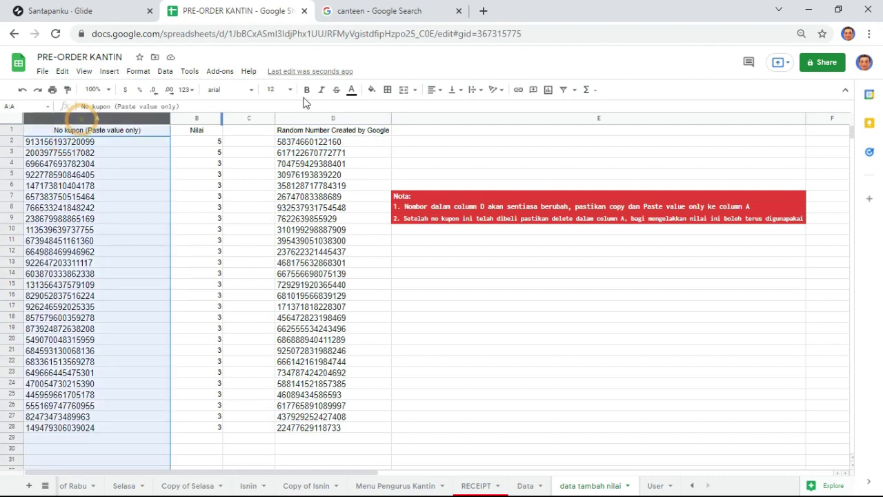
pyautogui.click(430, 90)
pyautogui.click(443, 103)
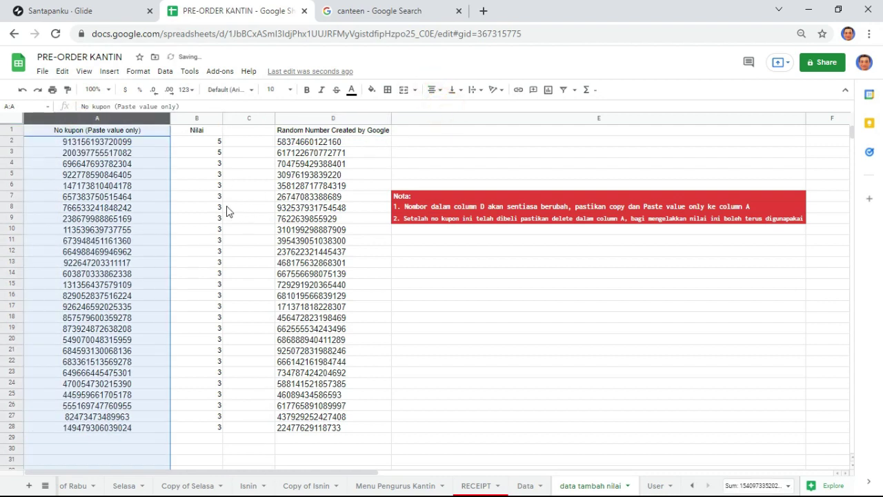
pyautogui.click(112, 167)
pyautogui.moveTo(99, 143); pyautogui.dragTo(100, 394)
pyautogui.click(112, 143)
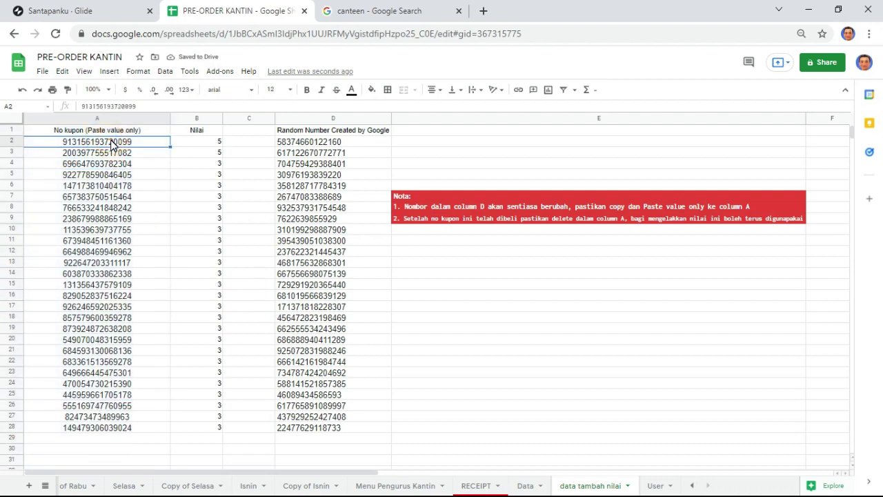
pyautogui.press('Delete')
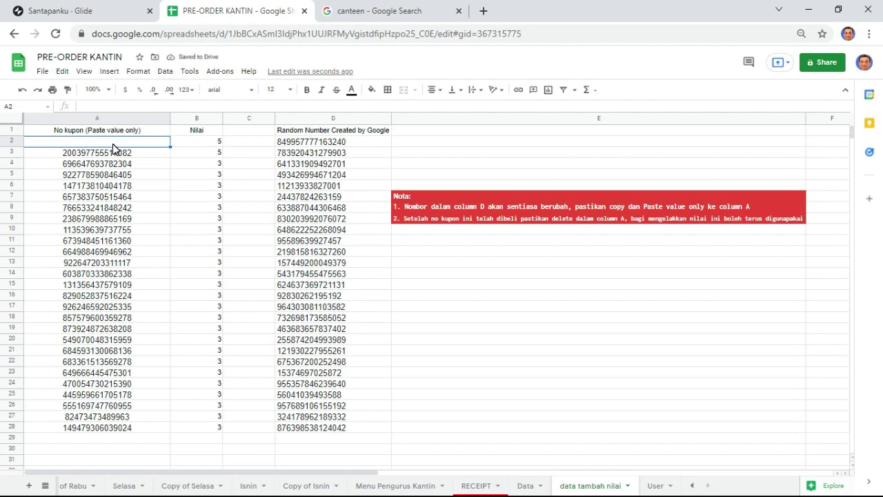
pyautogui.hotkey('ctrl', 'z')
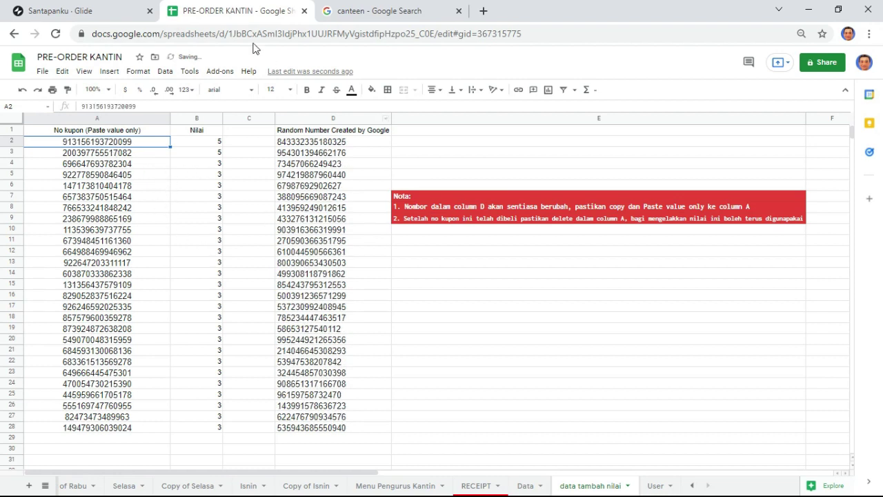
pyautogui.doubleClick(141, 107)
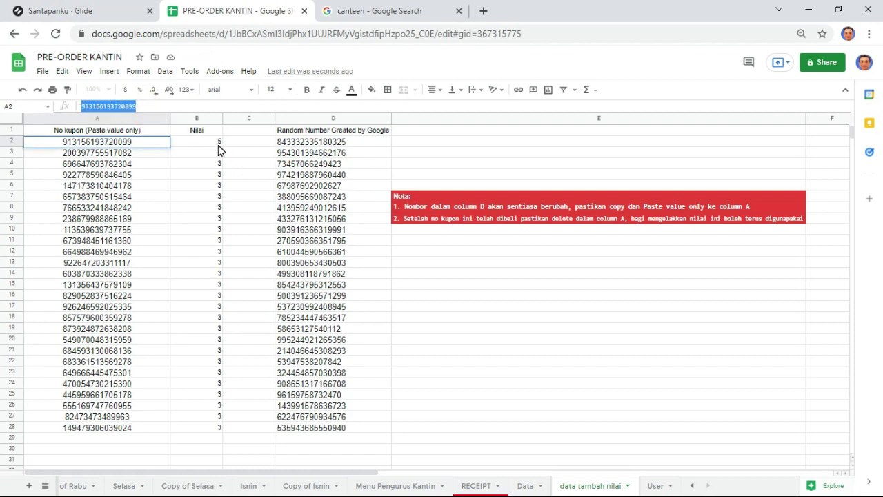
pyautogui.click(69, 11)
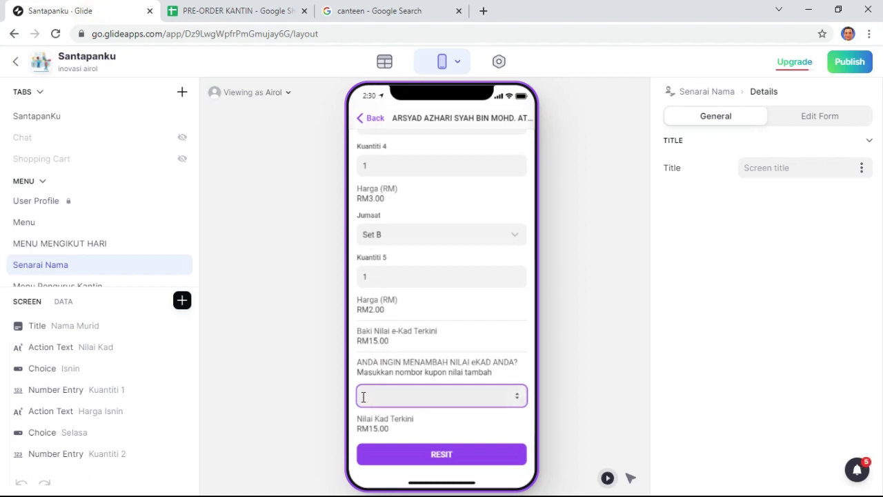
pyautogui.hotkey('ctrl', 'v')
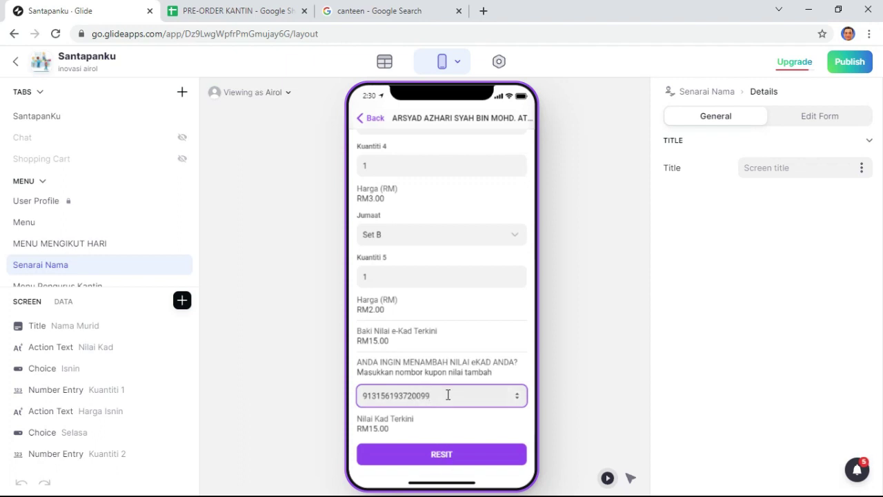
pyautogui.press('BackSpace')
pyautogui.write('7')
pyautogui.click(439, 420)
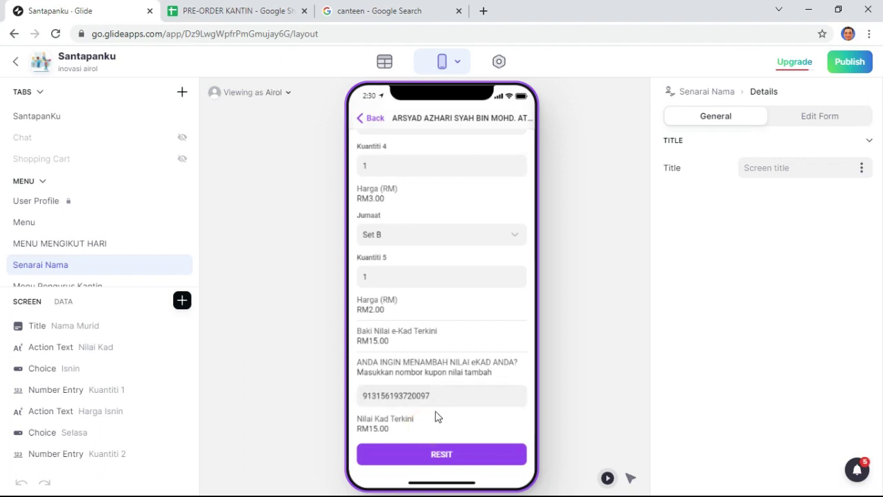
pyautogui.scroll(4, 430, 403)
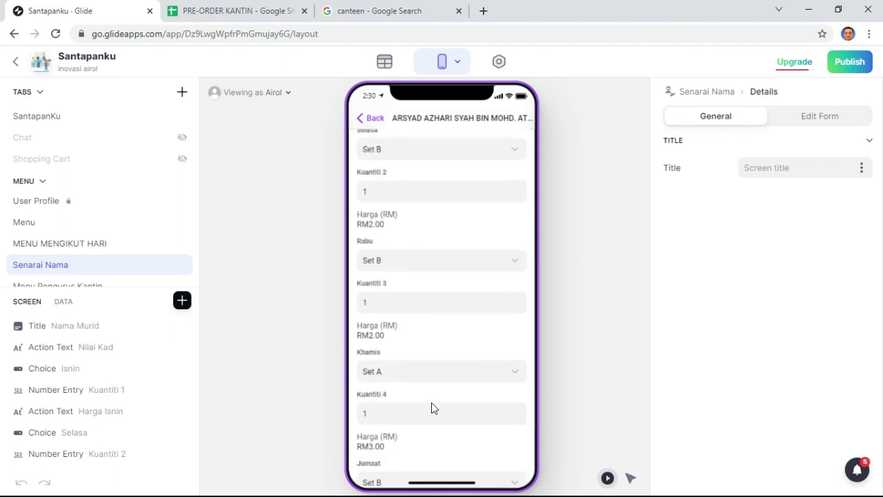
pyautogui.scroll(-5, 432, 402)
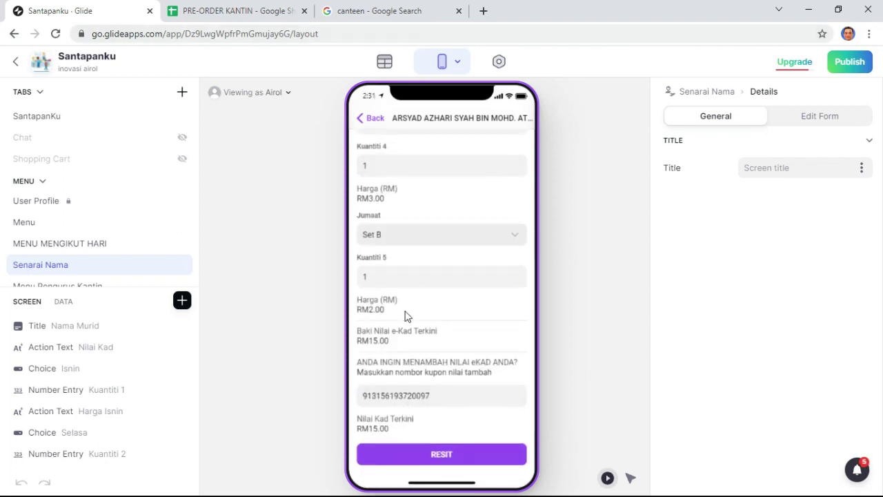
pyautogui.click(225, 11)
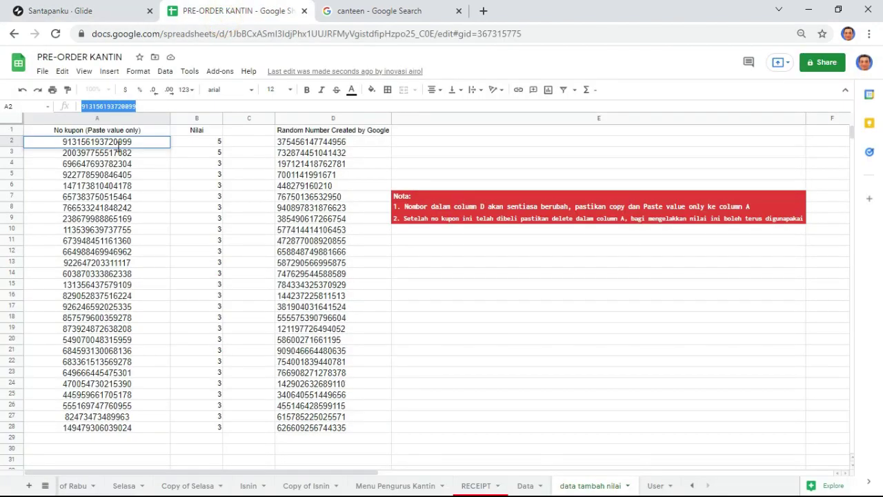
pyautogui.click(96, 11)
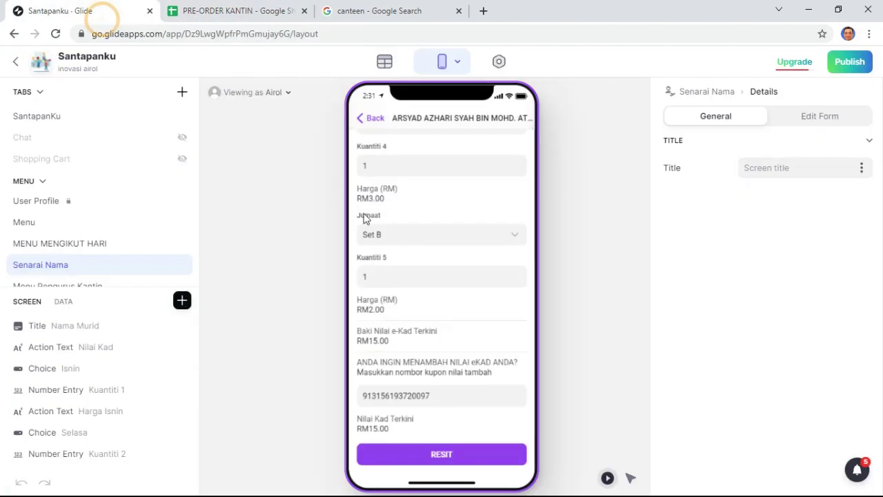
pyautogui.scroll(10, 445, 405)
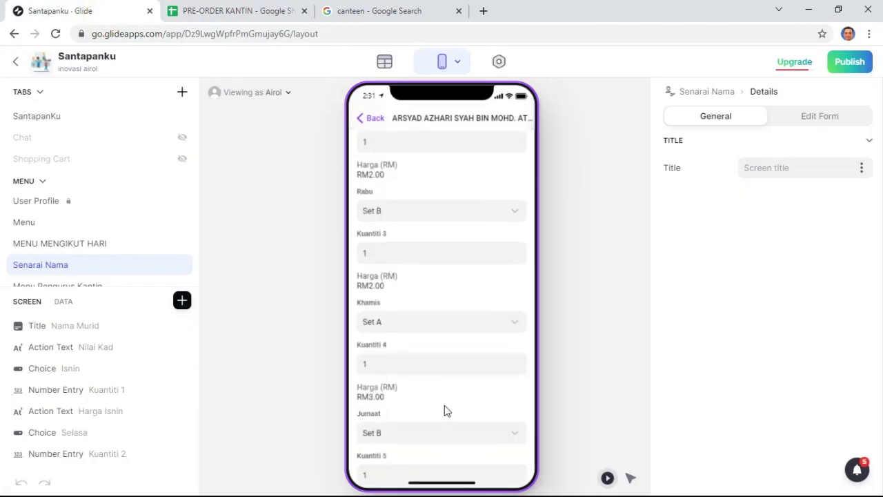
pyautogui.scroll(-10, 446, 373)
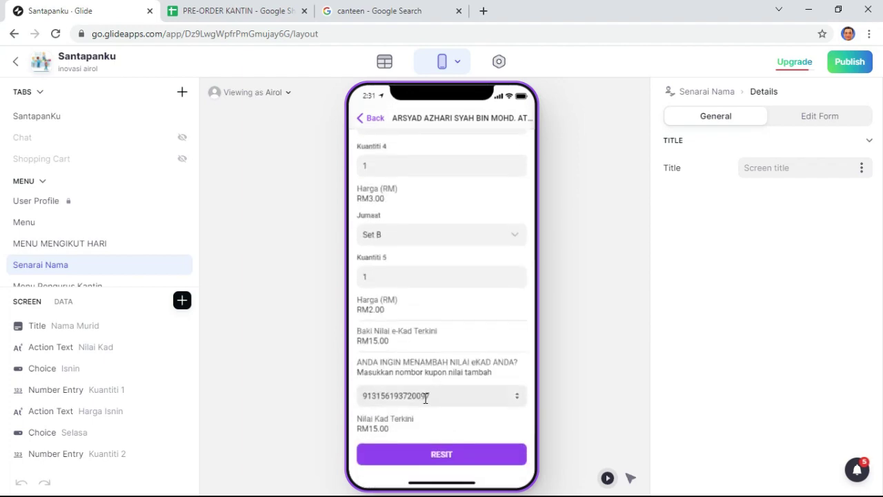
pyautogui.click(437, 396)
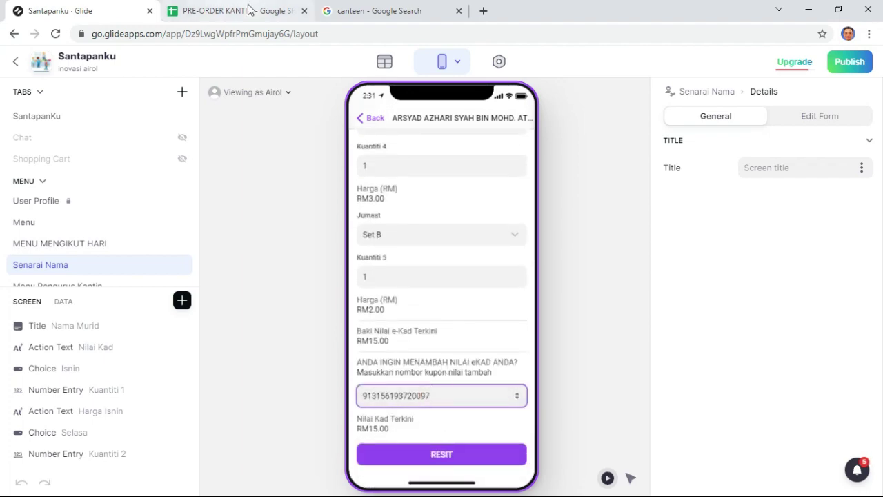
pyautogui.click(223, 8)
pyautogui.doubleClick(138, 143)
pyautogui.moveTo(138, 142); pyautogui.dragTo(62, 143)
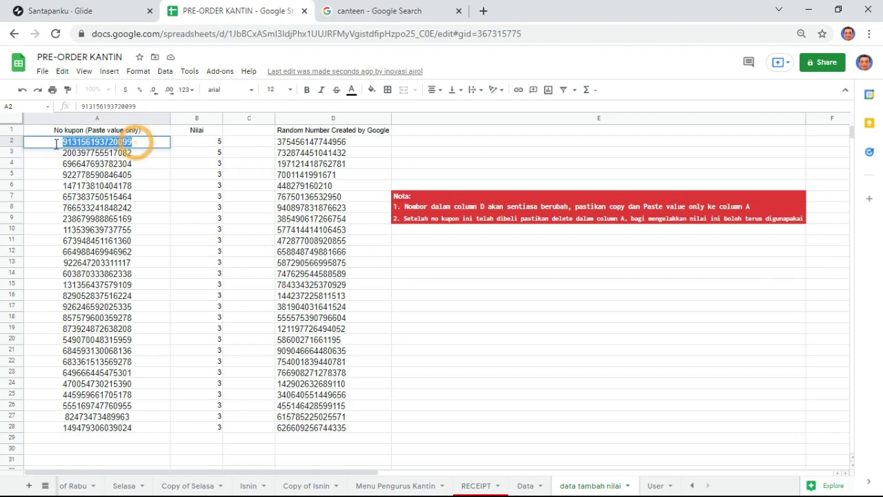
pyautogui.rightClick(104, 143)
pyautogui.click(148, 191)
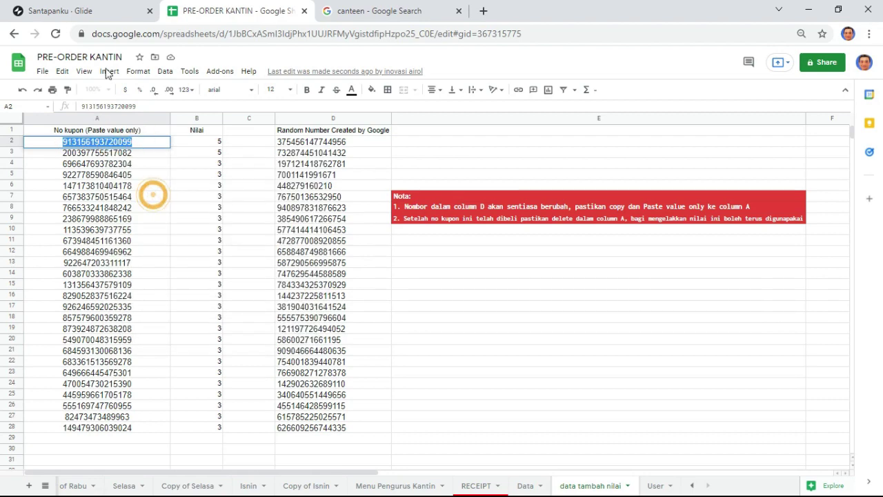
pyautogui.click(80, 11)
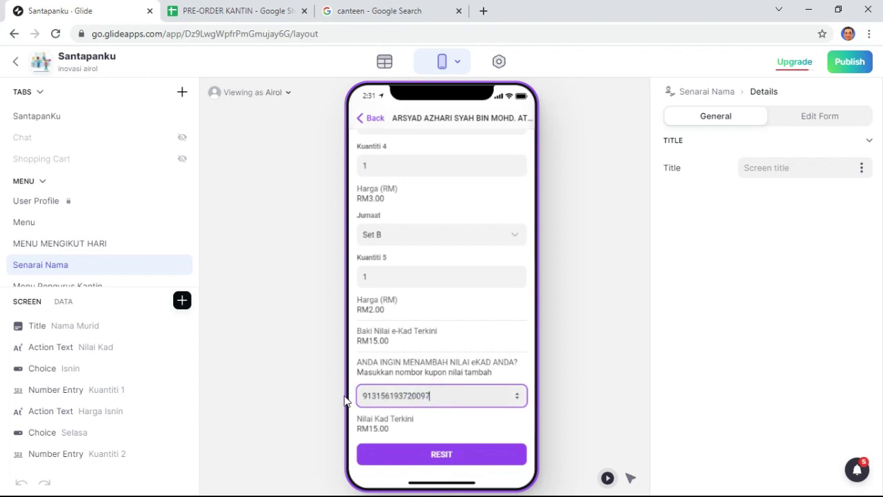
pyautogui.moveTo(431, 392); pyautogui.dragTo(357, 400)
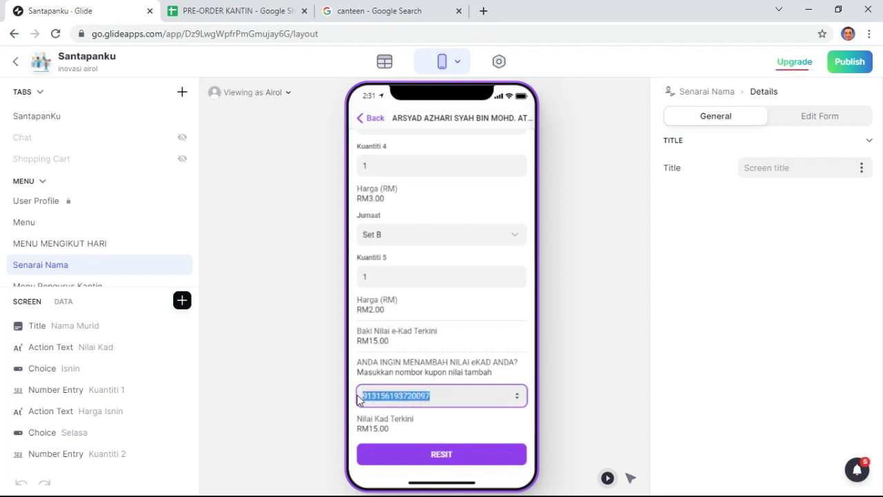
pyautogui.hotkey('ctrl', 'v')
pyautogui.click(462, 432)
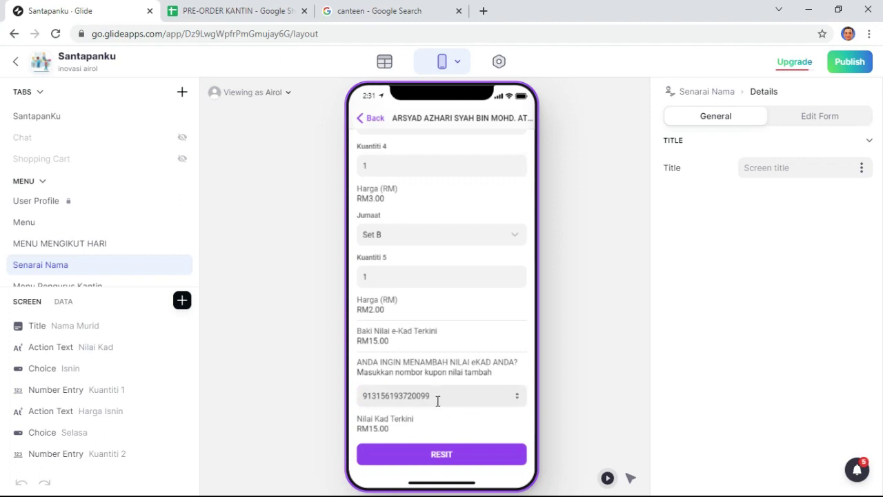
# - Check the A2 coupon and its B2 value, then confirm Tambah Nilai RM5.00 and Nilai Kad Terkini RM20.00
pyautogui.click(216, 13)
pyautogui.click(151, 159)
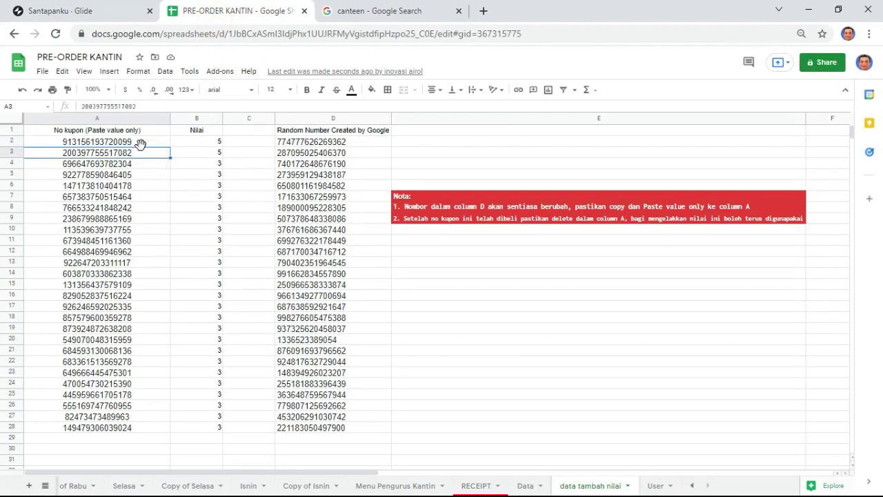
pyautogui.click(141, 141)
pyautogui.click(99, 13)
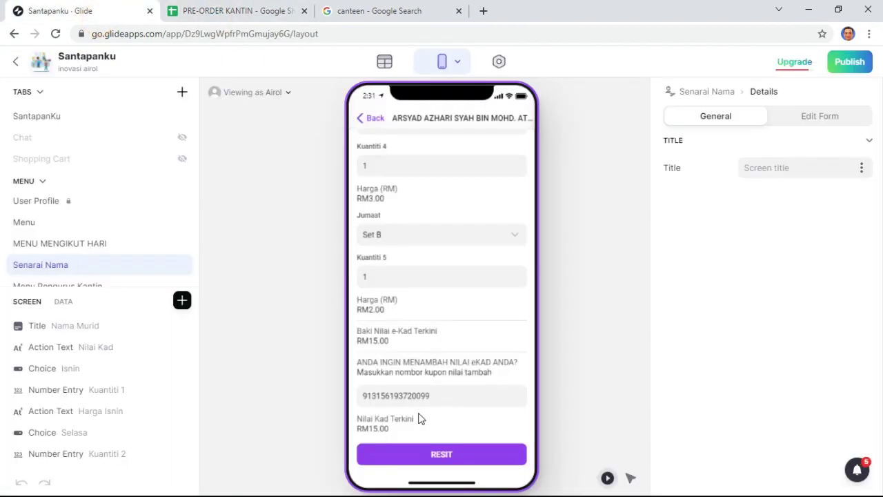
pyautogui.scroll(7, 425, 396)
pyautogui.scroll(-7, 418, 237)
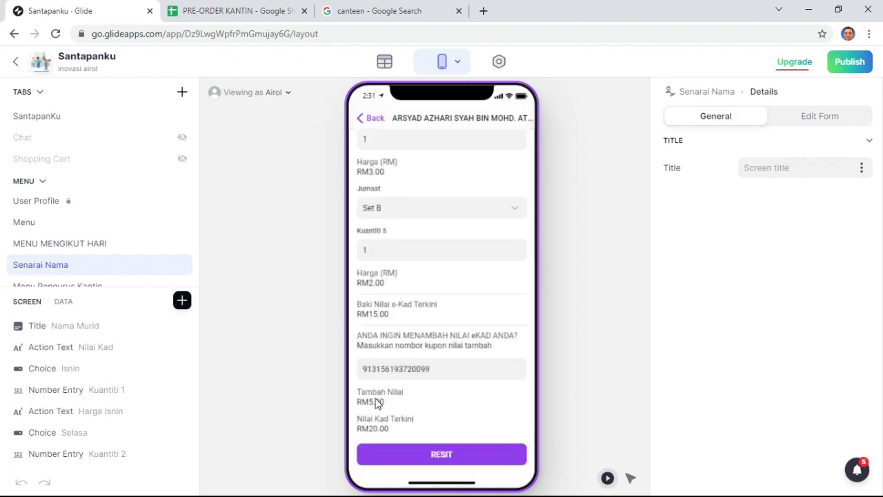
pyautogui.click(228, 11)
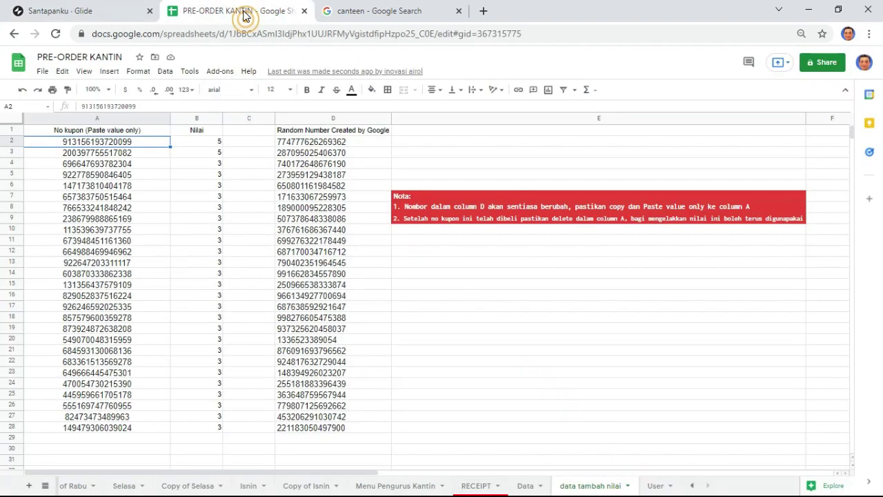
pyautogui.click(207, 144)
pyautogui.click(90, 11)
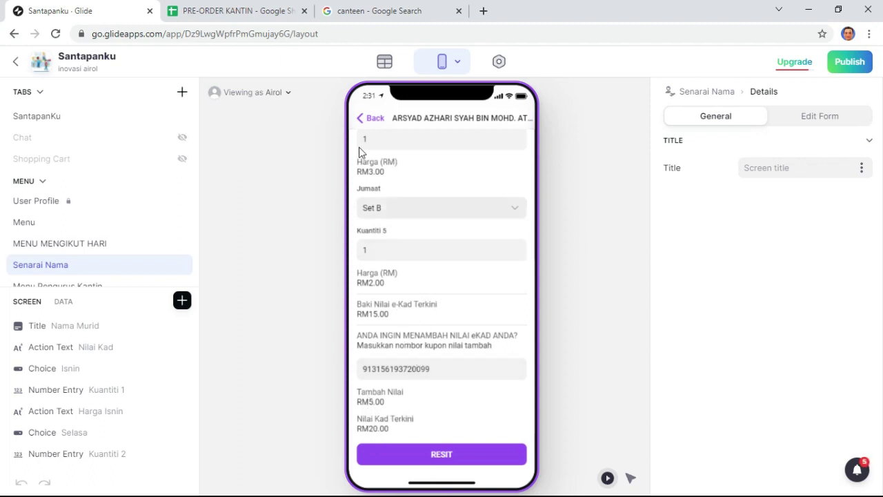
# - Open the RESIT receipt list, scroll through it, and return to the order details
pyautogui.click(442, 455)
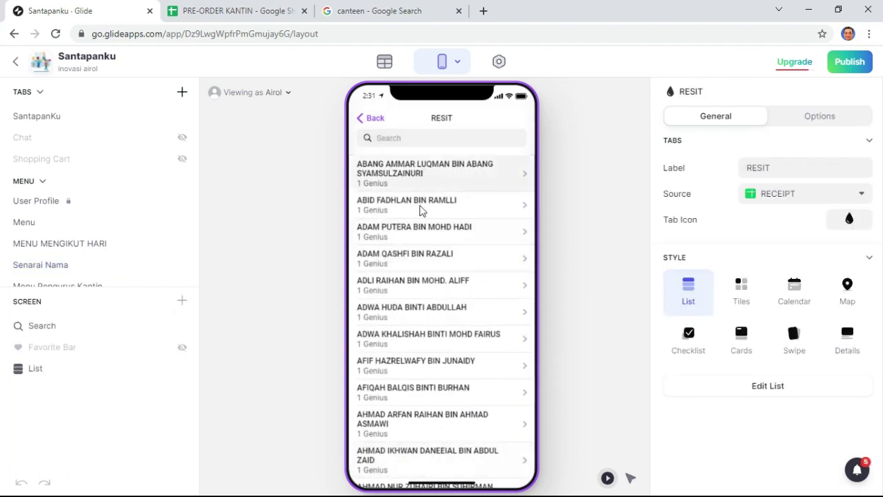
pyautogui.click(385, 136)
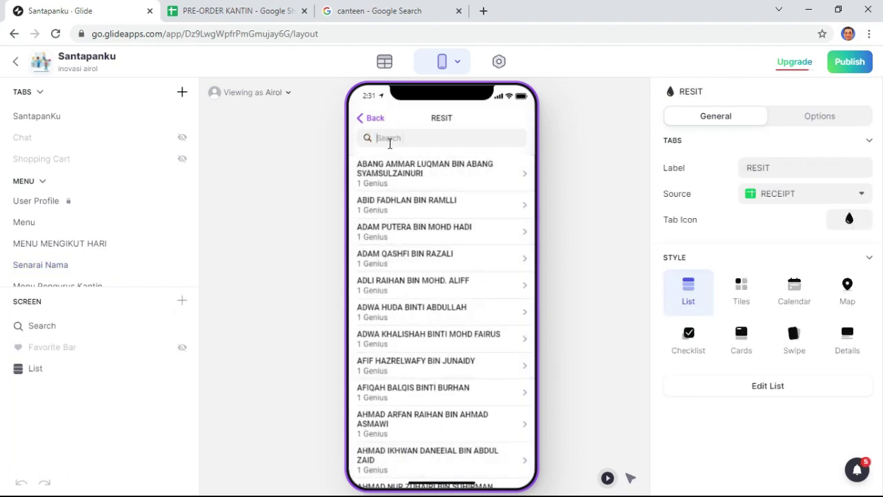
pyautogui.scroll(-2, 447, 390)
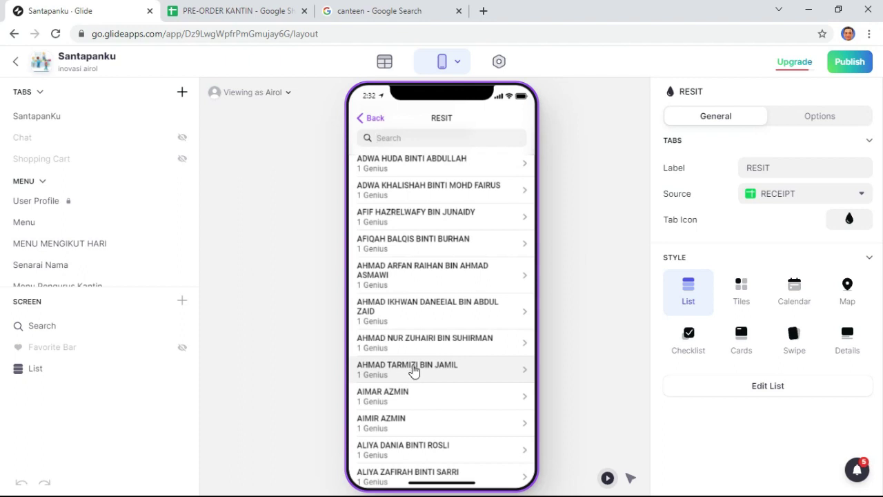
pyautogui.scroll(3, 404, 275)
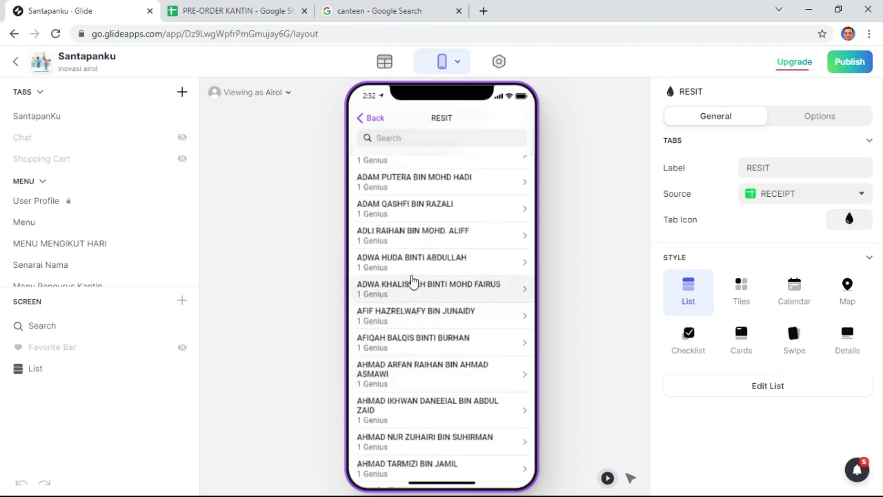
pyautogui.scroll(2, 414, 283)
pyautogui.click(371, 121)
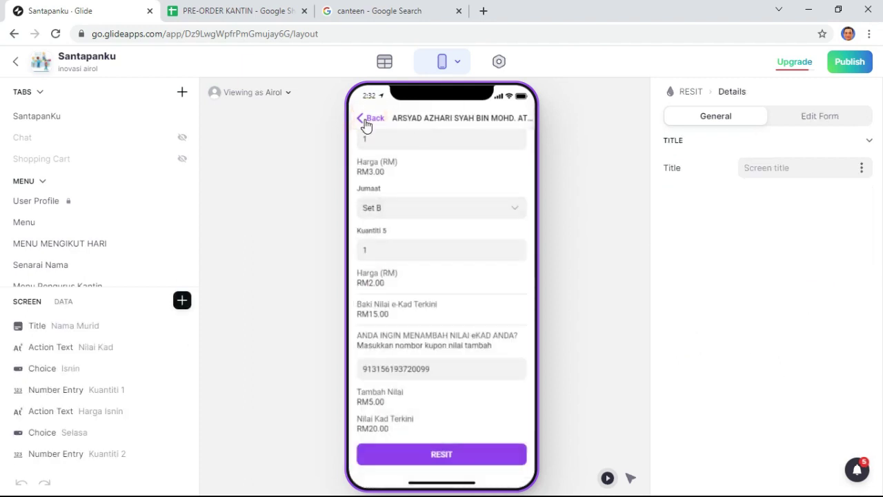
# - Inspect a student's receipt details in RESIT, then return to Senarai Nama and the spreadsheet
pyautogui.click(456, 458)
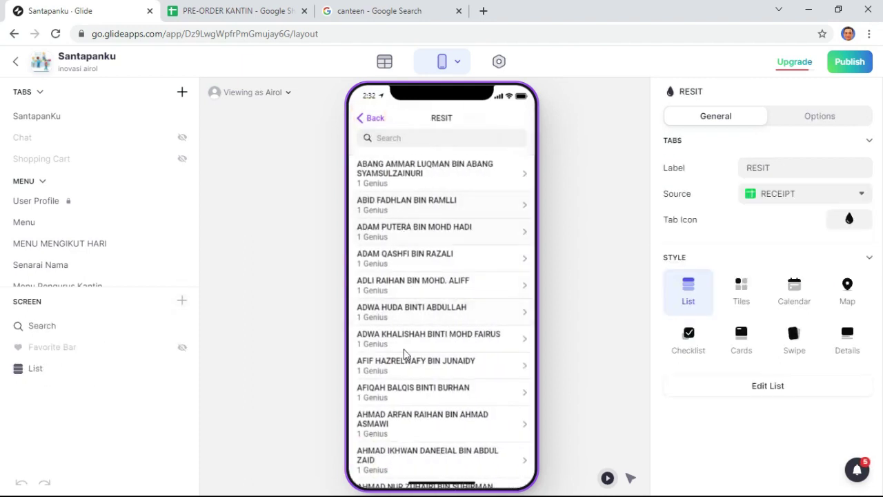
pyautogui.scroll(-4, 403, 354)
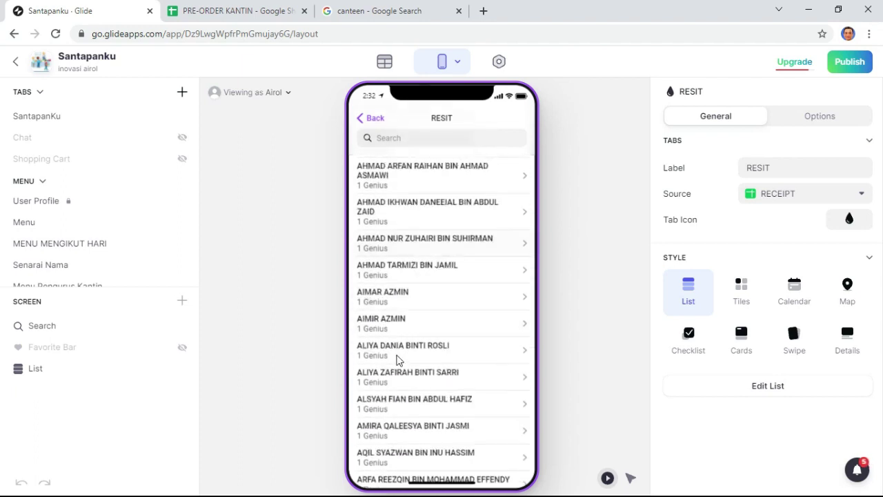
pyautogui.scroll(-2, 397, 366)
pyautogui.scroll(-1, 394, 390)
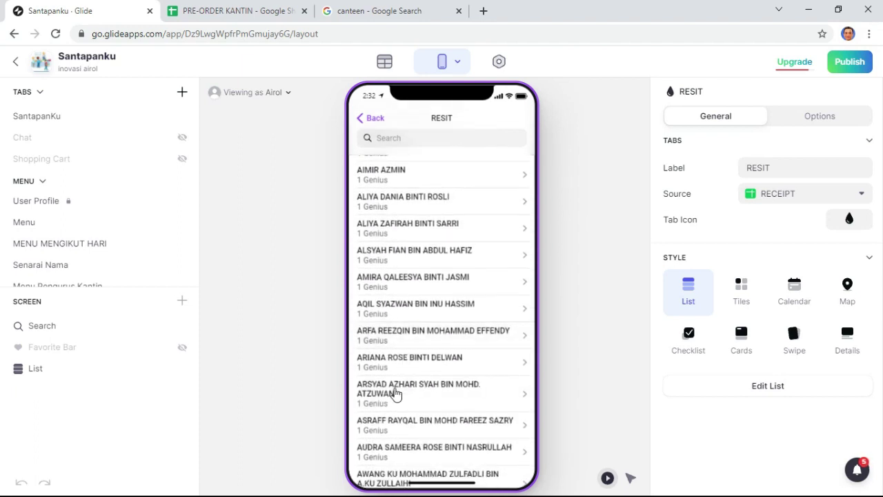
pyautogui.click(396, 394)
pyautogui.scroll(-1, 407, 241)
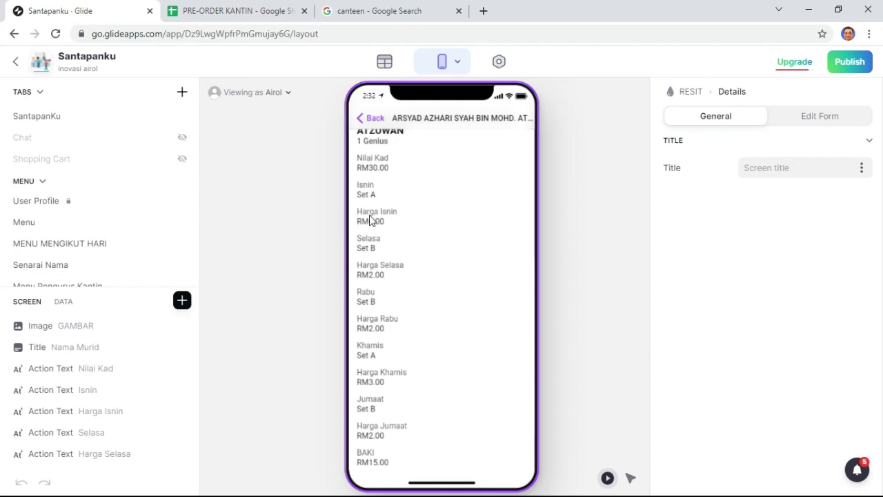
pyautogui.click(369, 118)
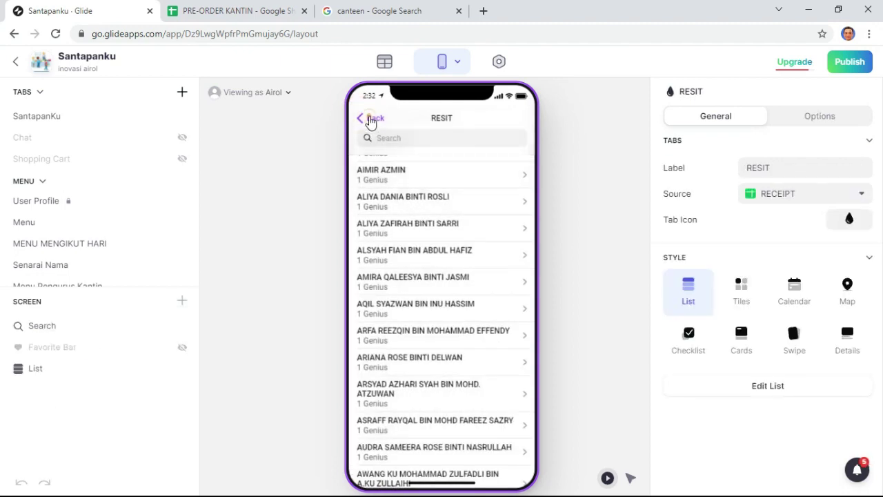
pyautogui.click(371, 120)
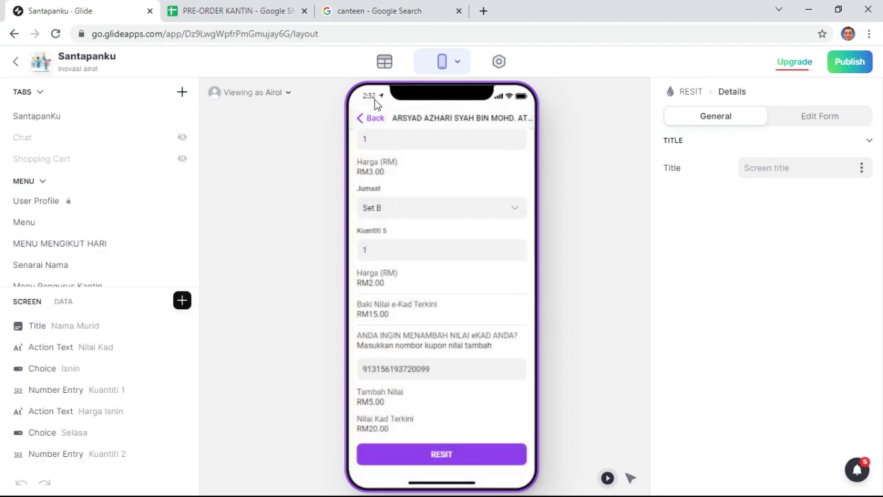
pyautogui.click(359, 119)
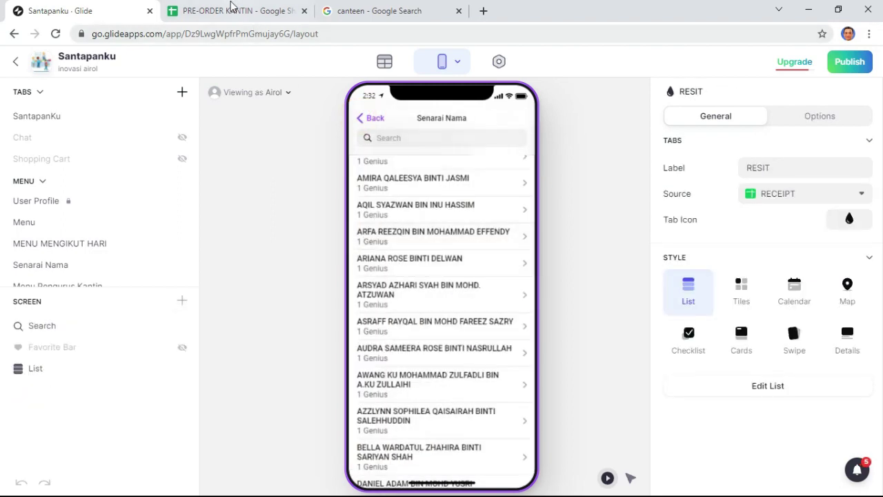
pyautogui.click(232, 8)
pyautogui.click(437, 286)
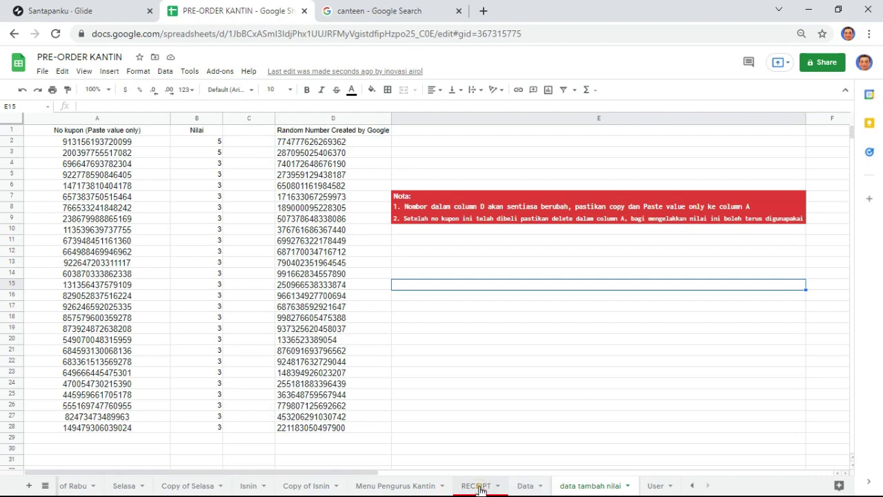
# - Review the 27 coupon numbers and their values in the data tambah nilai sheet
pyautogui.click(477, 486)
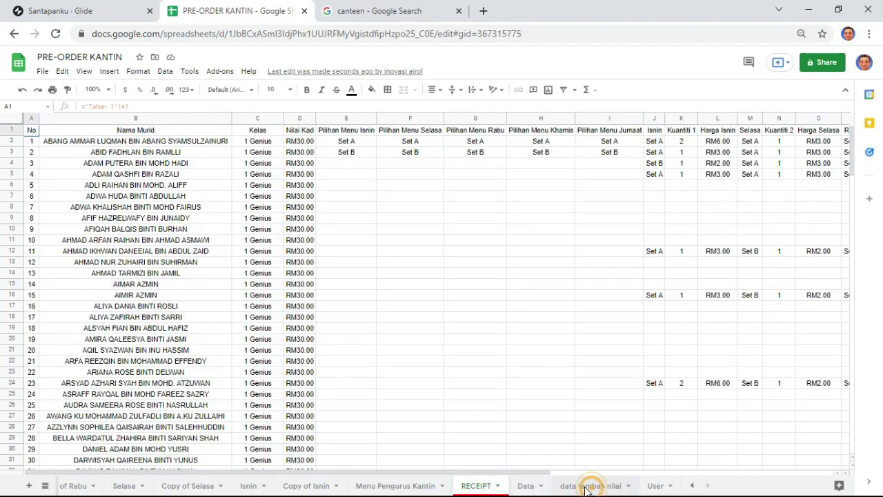
pyautogui.click(590, 486)
pyautogui.moveTo(127, 139); pyautogui.dragTo(128, 428)
pyautogui.moveTo(336, 143); pyautogui.dragTo(350, 432)
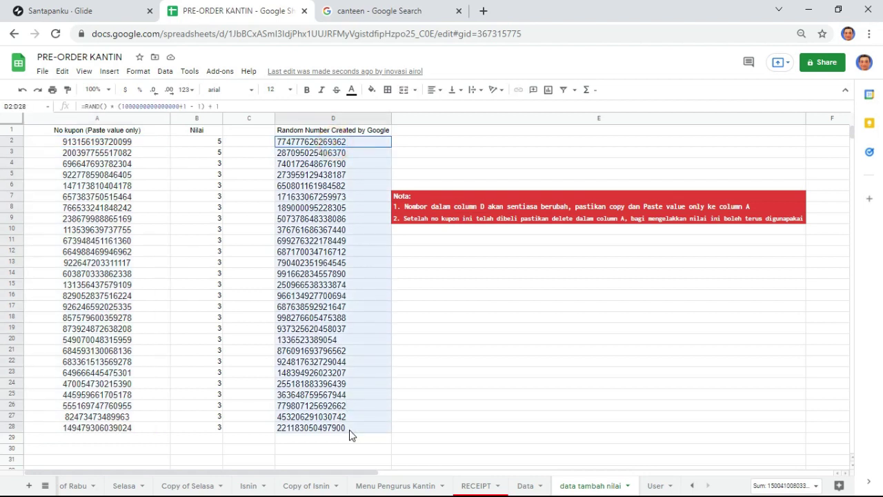
pyautogui.moveTo(109, 145); pyautogui.dragTo(102, 435)
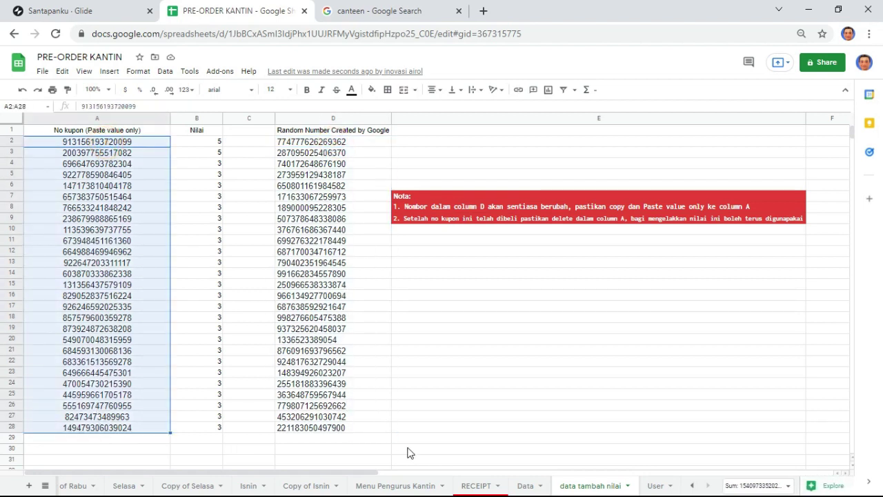
# - Return the Glide preview to the Menu screen, then go to the Copy of Rabu sheet
pyautogui.click(61, 7)
pyautogui.click(372, 113)
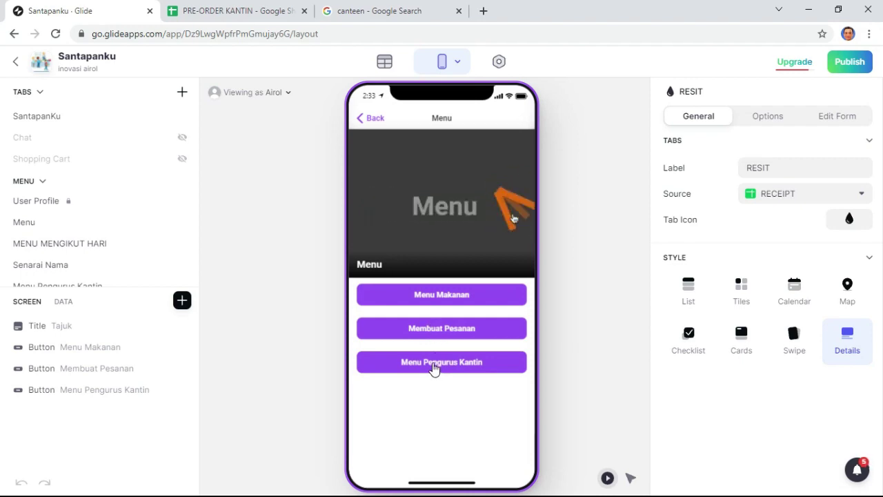
pyautogui.click(234, 11)
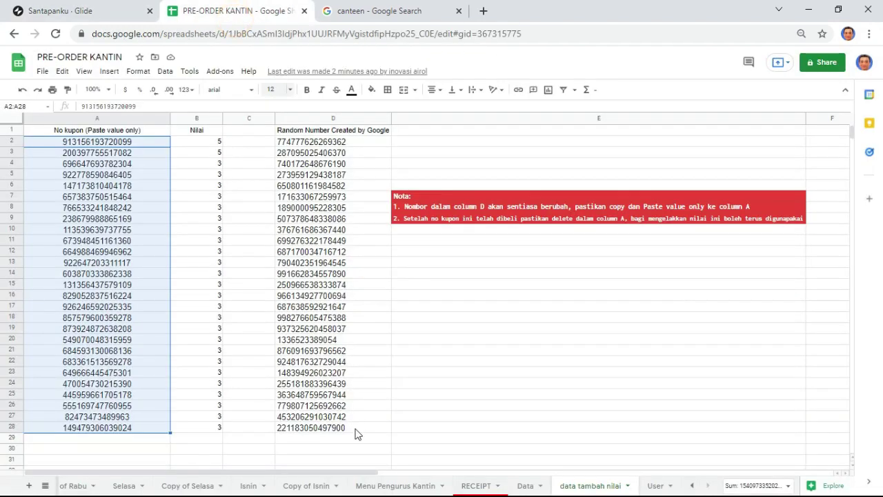
pyautogui.click(481, 438)
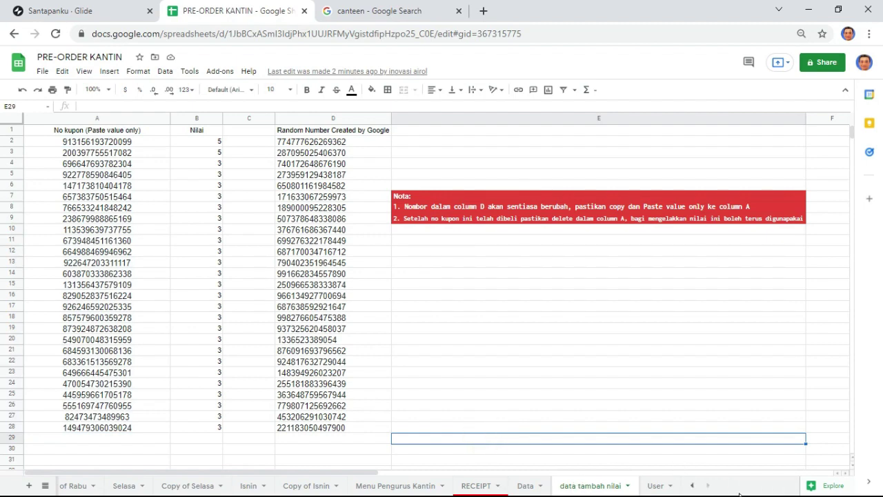
pyautogui.click(516, 386)
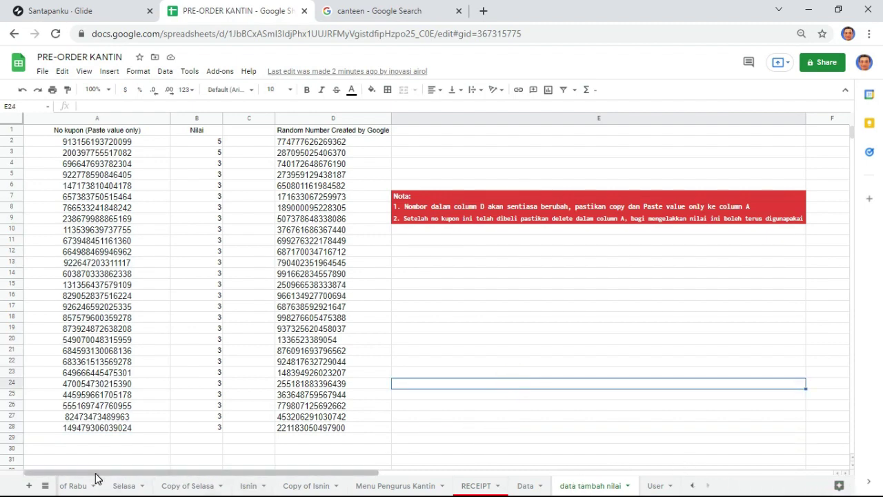
pyautogui.hscroll(3, 96, 478)
pyautogui.hscroll(-3, 90, 478)
pyautogui.scroll(-3, 203, 477)
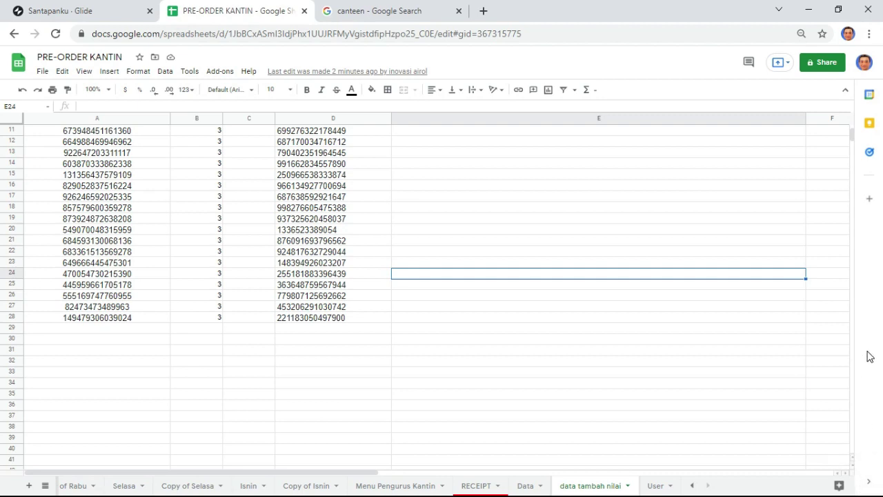
pyautogui.click(72, 485)
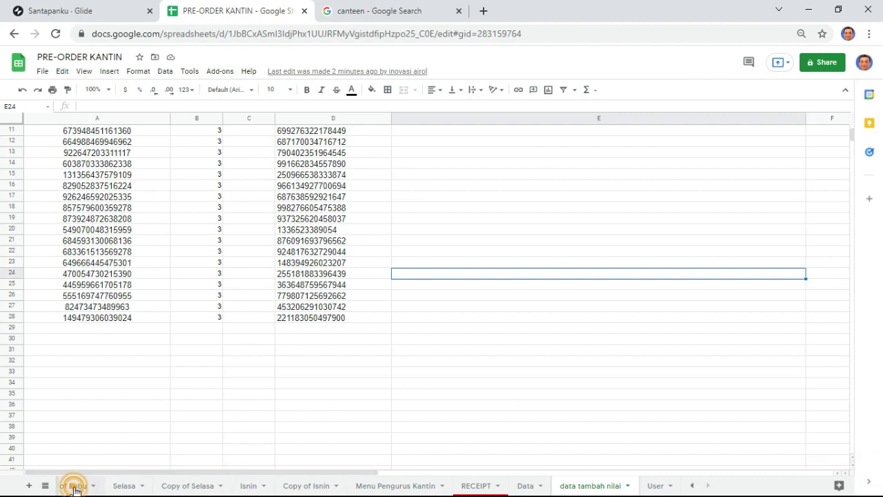
# - Go to the Tahun 1 sheet via Menu Makanan and review student names, classes and D2's card value
pyautogui.moveTo(542, 473); pyautogui.dragTo(580, 471)
pyautogui.click(692, 485)
pyautogui.click(692, 485)
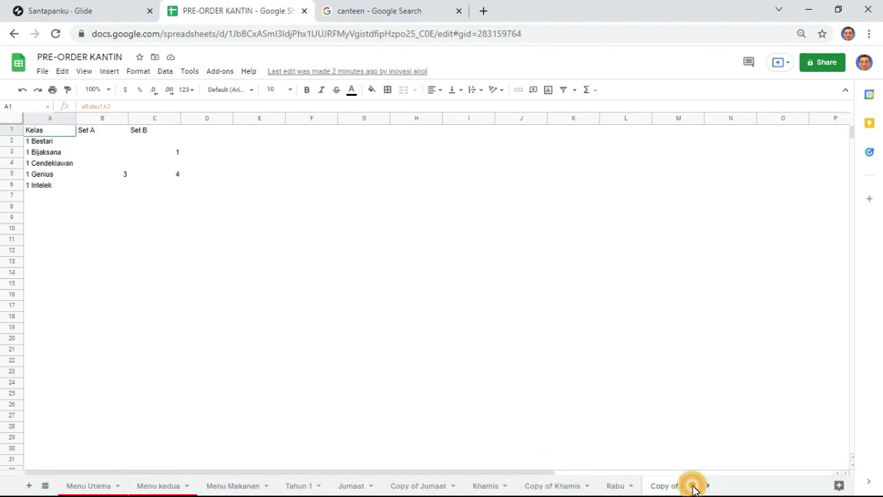
pyautogui.click(231, 486)
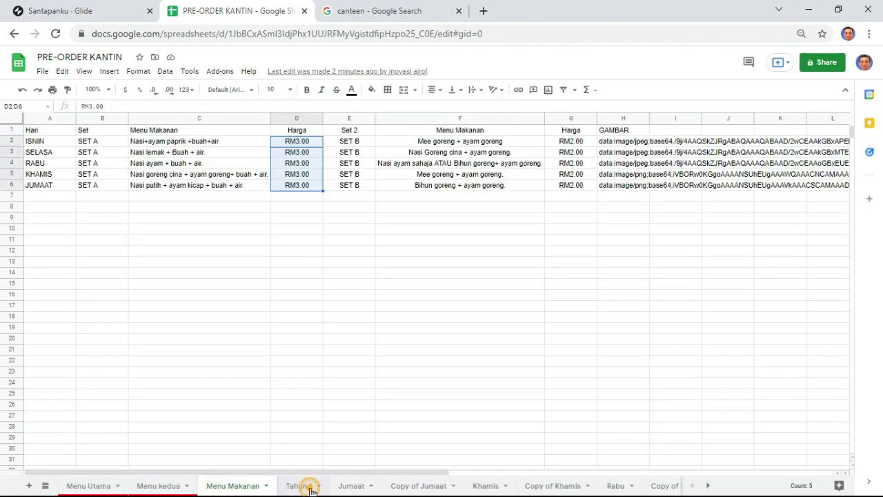
pyautogui.click(304, 486)
pyautogui.moveTo(135, 146); pyautogui.dragTo(154, 404)
pyautogui.click(269, 143)
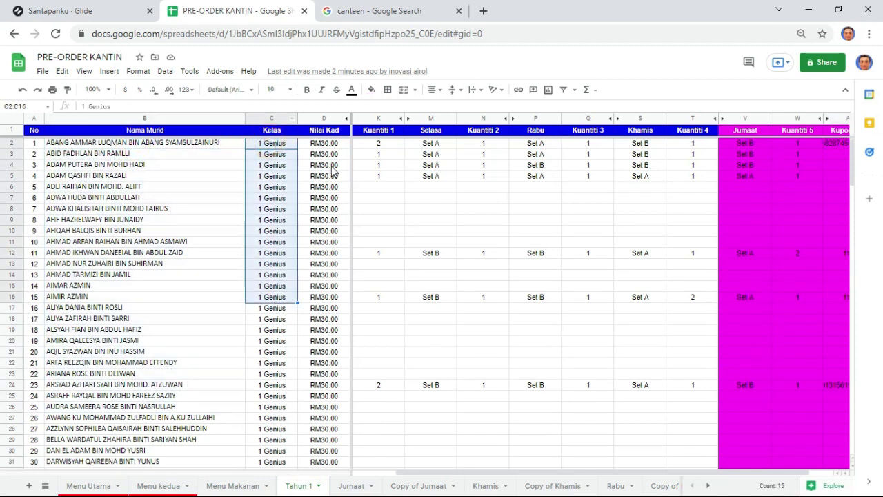
pyautogui.click(330, 145)
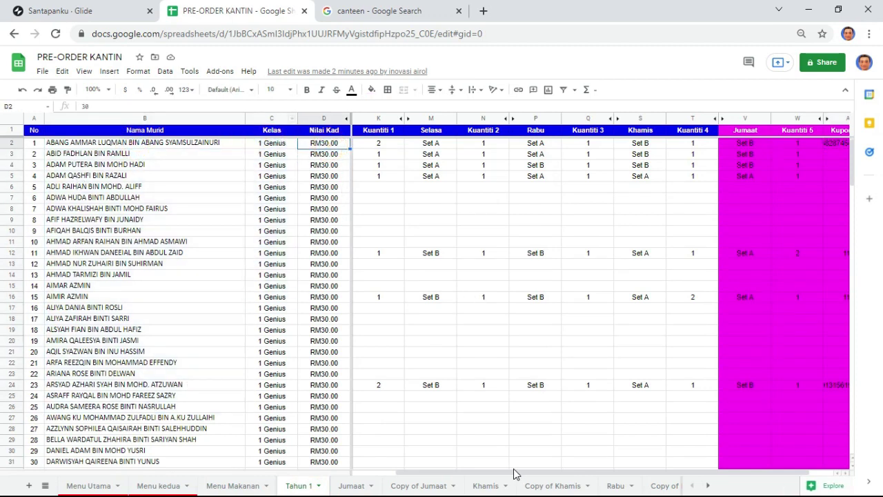
# - Scroll right to the Tambah Nilai column AB and select its header
pyautogui.moveTo(514, 473); pyautogui.dragTo(538, 473)
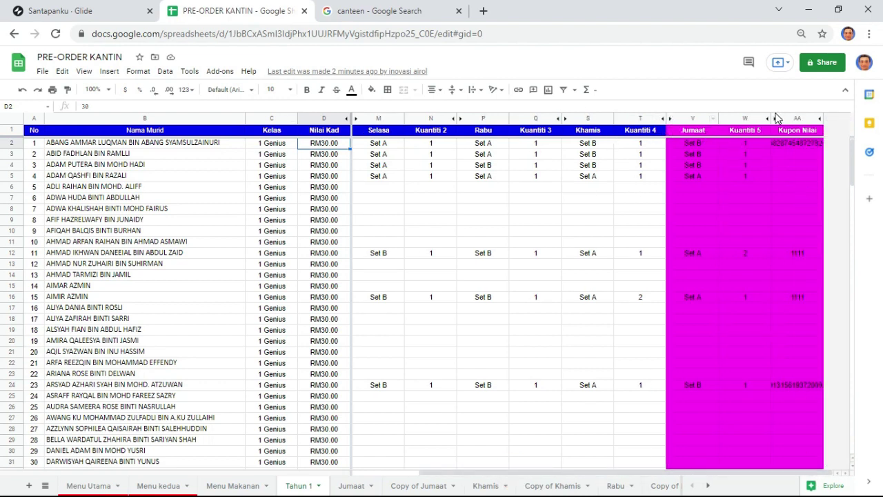
pyautogui.click(827, 119)
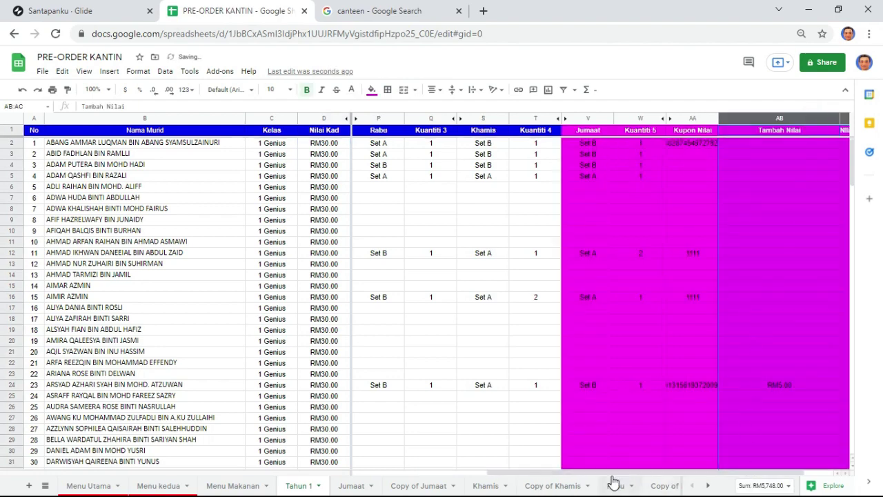
pyautogui.moveTo(615, 476); pyautogui.dragTo(742, 462)
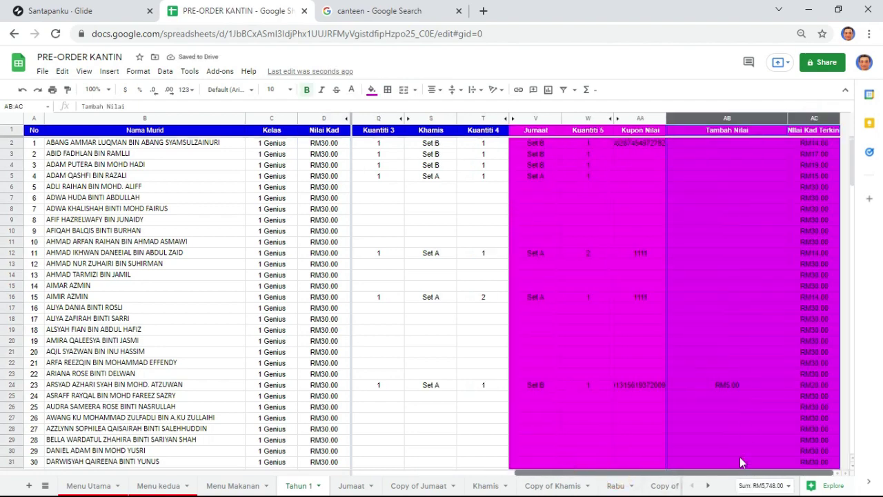
pyautogui.click(669, 130)
# - Hide the Tambah Nilai column on the Tahun 1 sheet
pyautogui.click(727, 121)
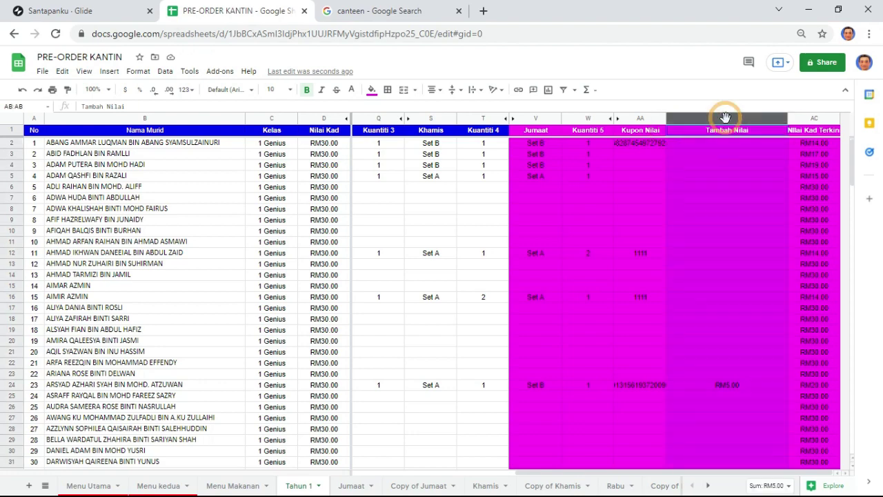
pyautogui.rightClick(693, 123)
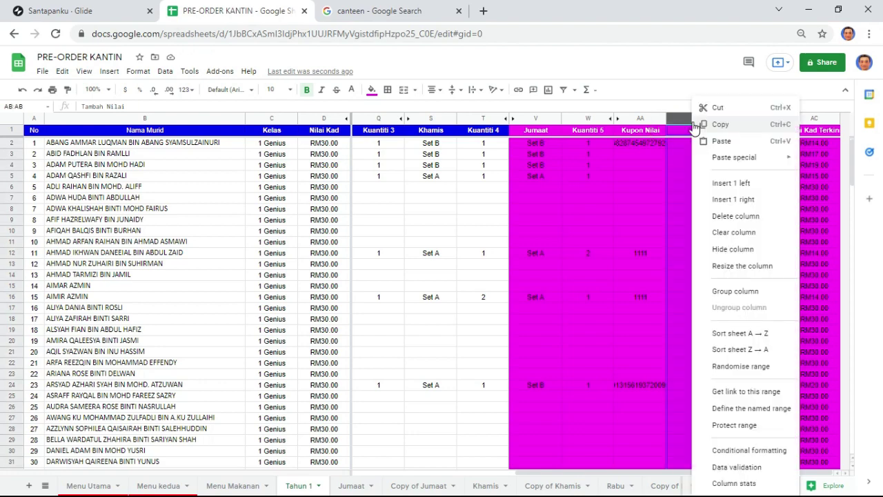
pyautogui.click(733, 249)
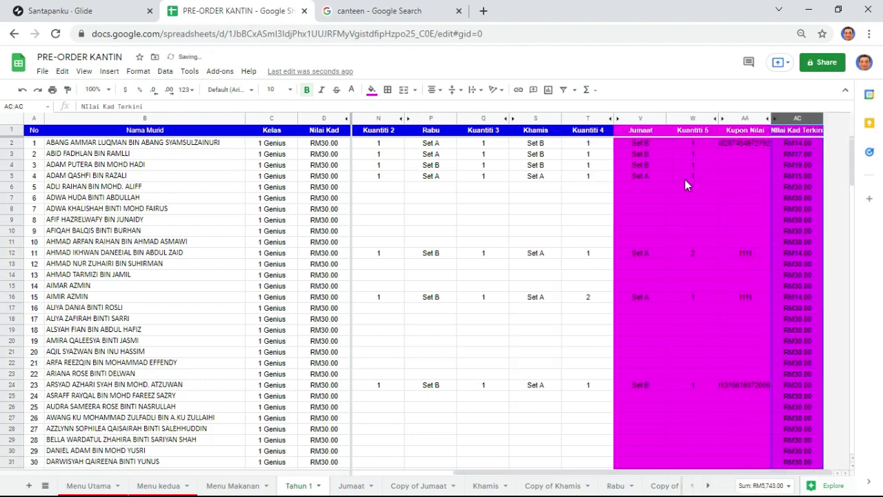
# - Paste the AC2 card balance into D2 as a plain value, RM14.00
pyautogui.click(790, 154)
pyautogui.click(793, 143)
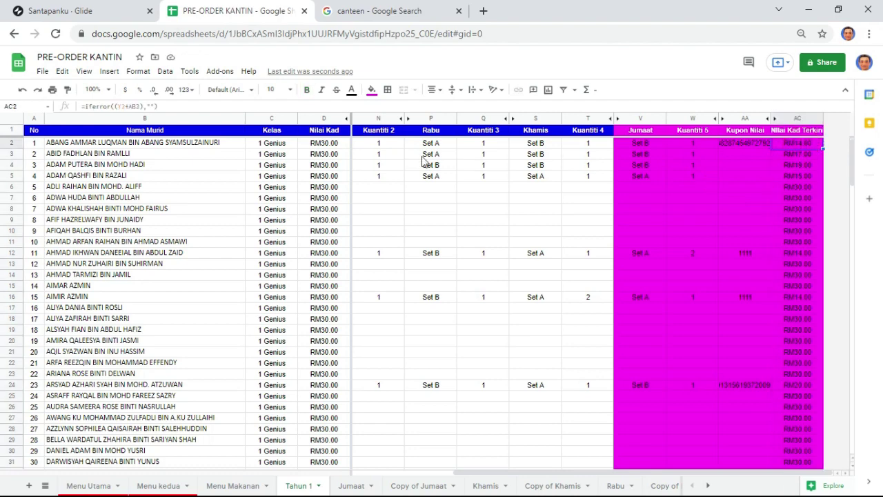
pyautogui.click(321, 144)
pyautogui.hotkey('ctrl', 'v')
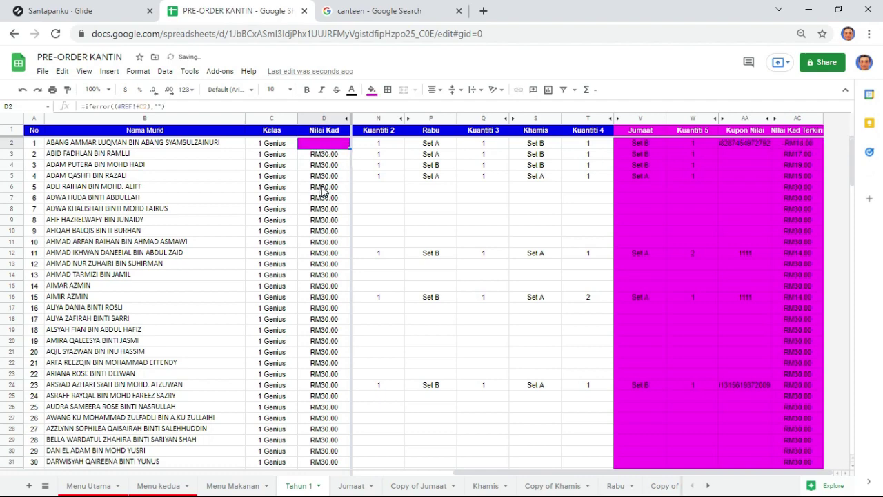
pyautogui.rightClick(331, 144)
pyautogui.moveTo(411, 207)
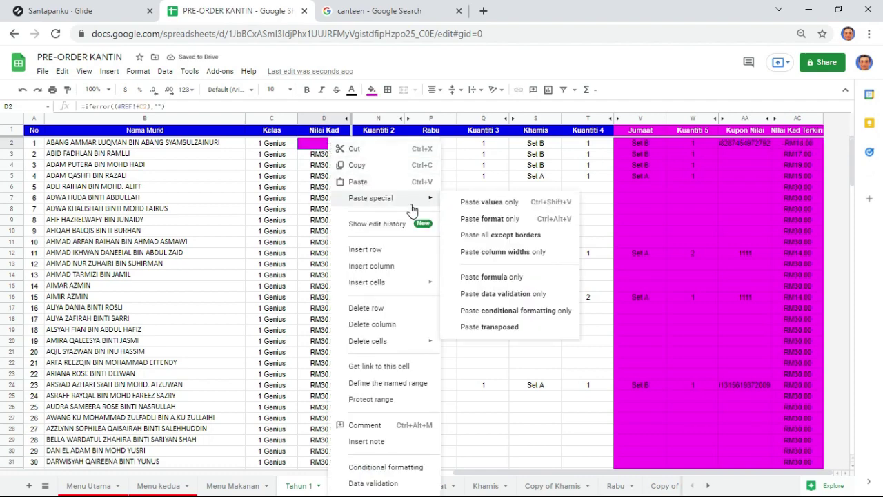
pyautogui.click(509, 203)
# - Review the first three students' daily orders in N2:T4 and undo the D2 change
pyautogui.click(324, 166)
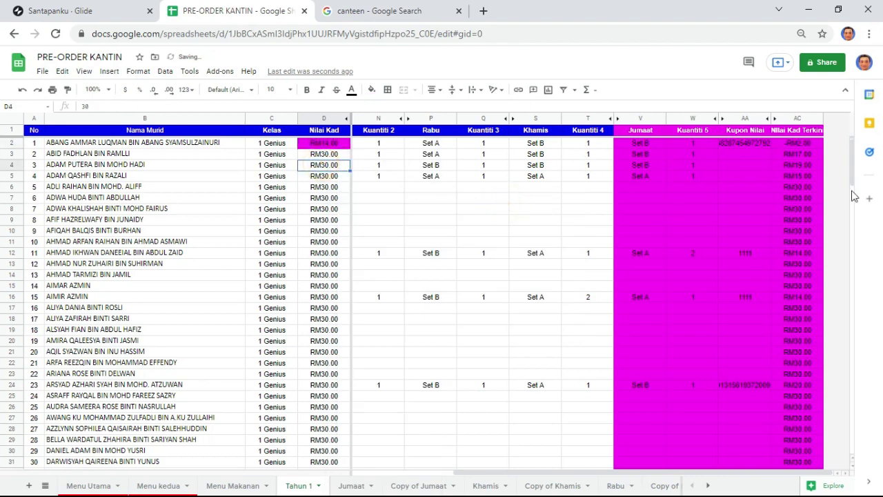
pyautogui.click(799, 143)
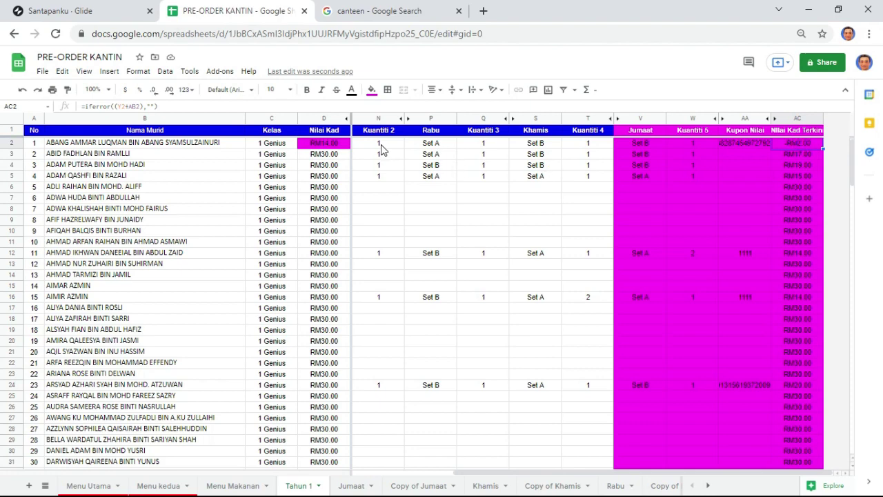
pyautogui.moveTo(383, 149); pyautogui.dragTo(578, 165)
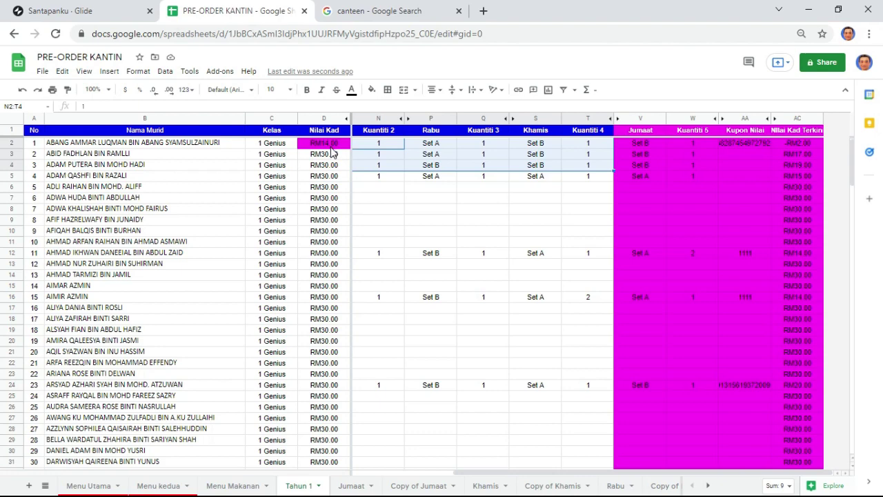
pyautogui.hotkey('ctrl', 'z')
pyautogui.click(496, 222)
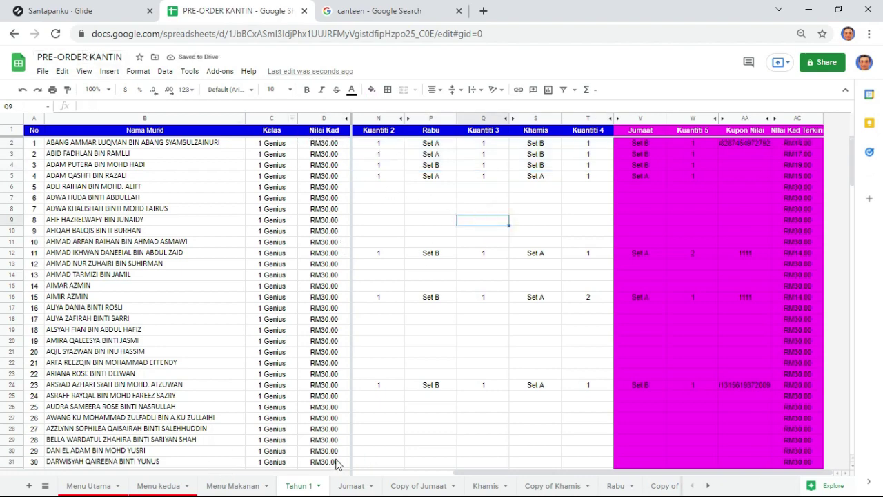
pyautogui.click(590, 144)
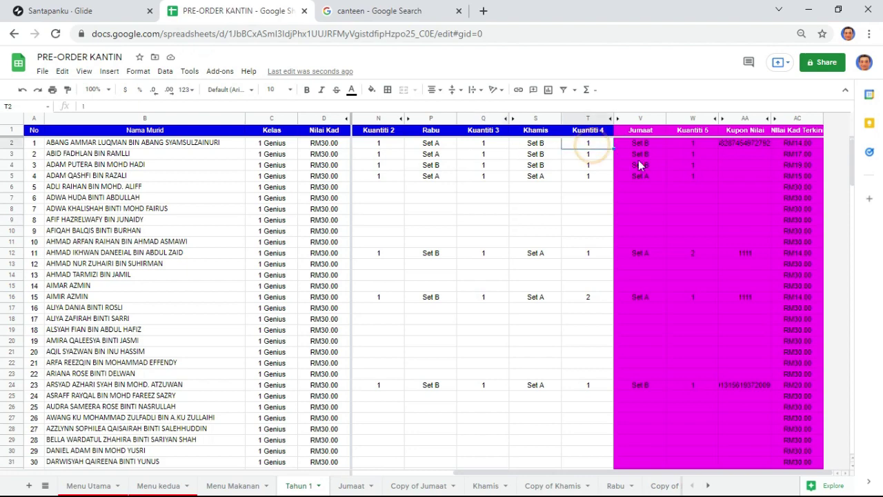
pyautogui.moveTo(390, 144); pyautogui.dragTo(558, 189)
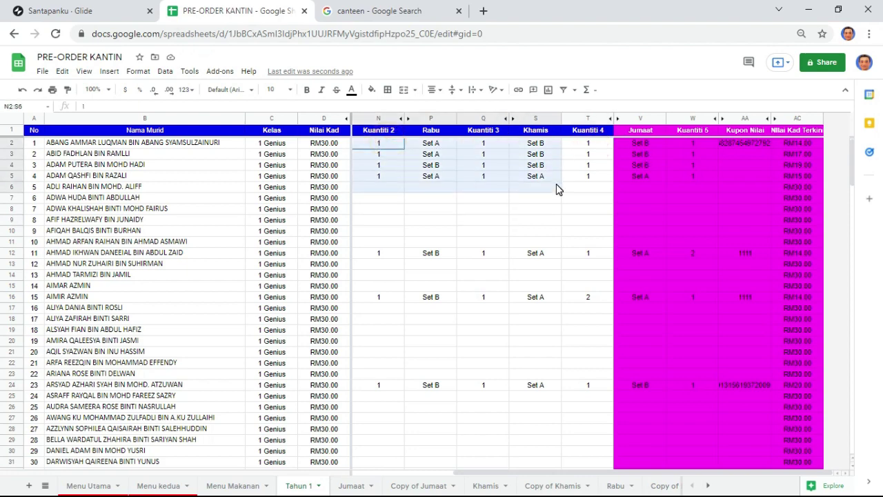
pyautogui.click(62, 10)
pyautogui.click(231, 14)
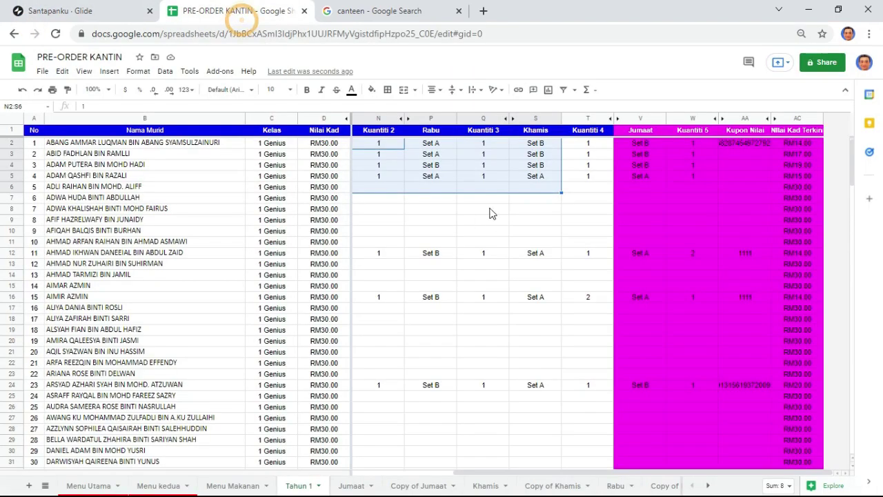
pyautogui.click(387, 201)
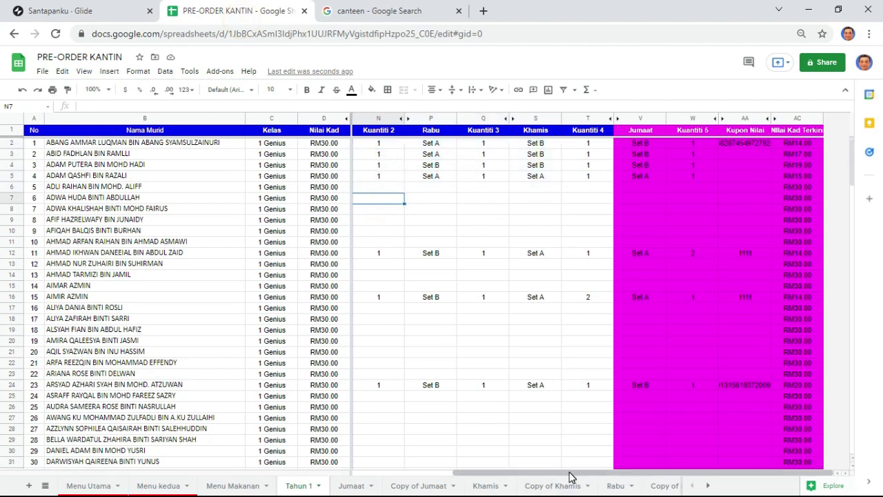
pyautogui.moveTo(568, 473); pyautogui.dragTo(292, 475)
pyautogui.moveTo(378, 142); pyautogui.dragTo(483, 154)
pyautogui.moveTo(619, 174); pyautogui.dragTo(817, 195)
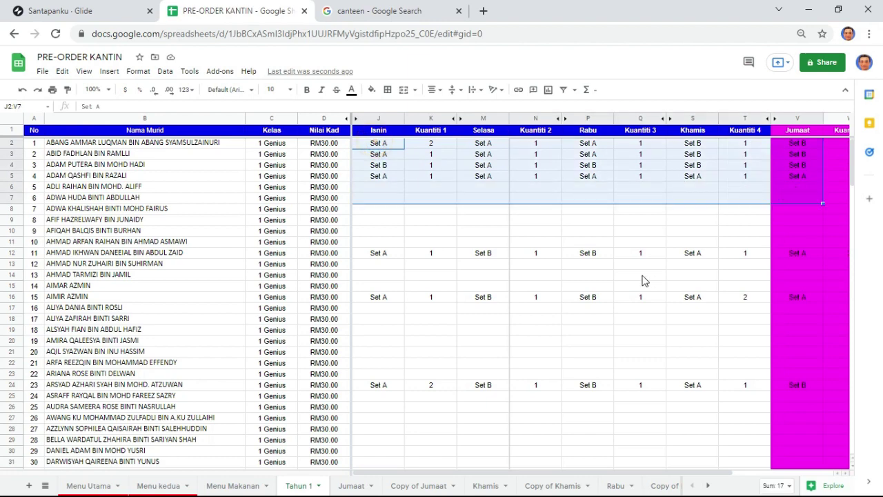
pyautogui.click(352, 486)
# - Review the Jumaat and Khamis pivot summaries with their copies, plus the Rabu pivot
pyautogui.click(217, 277)
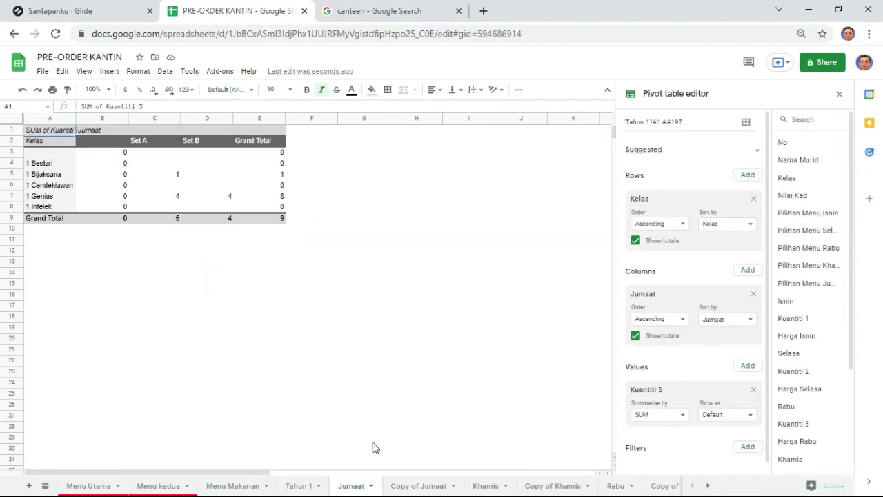
pyautogui.click(428, 485)
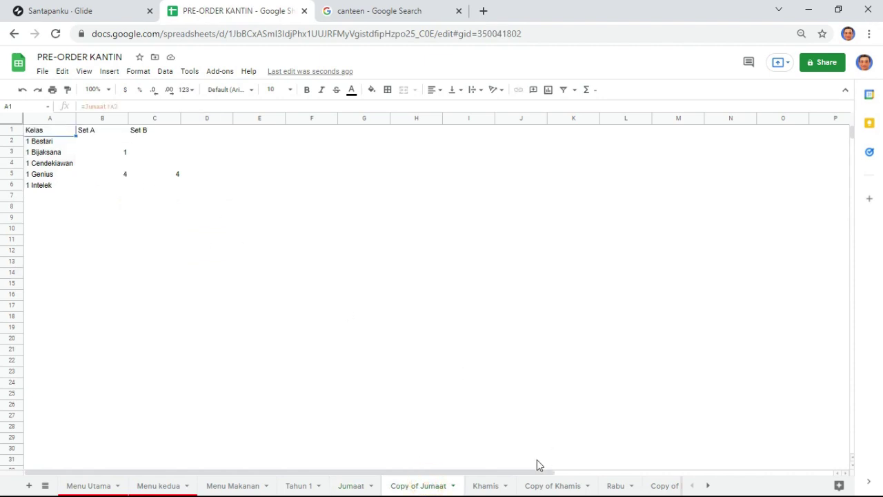
pyautogui.click(488, 486)
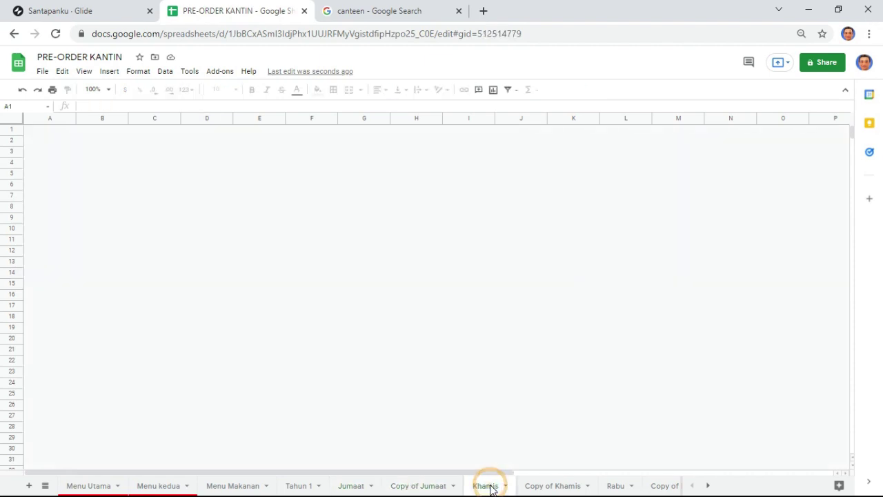
pyautogui.click(287, 381)
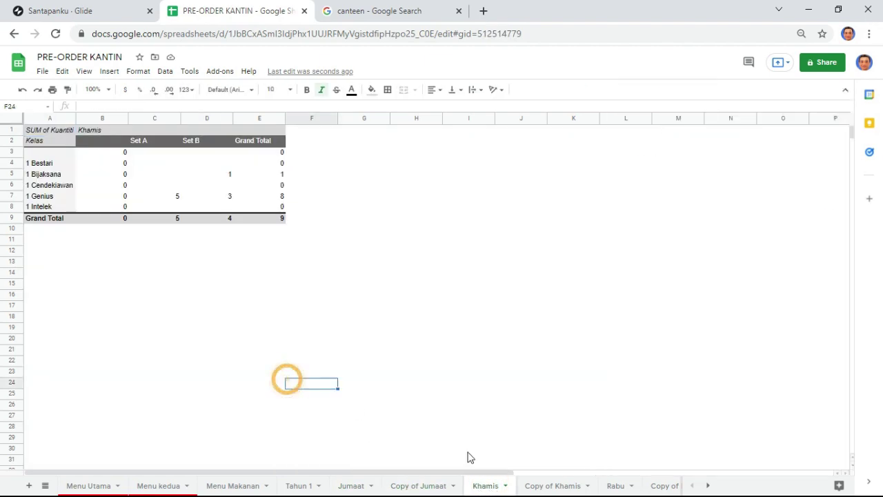
pyautogui.click(552, 488)
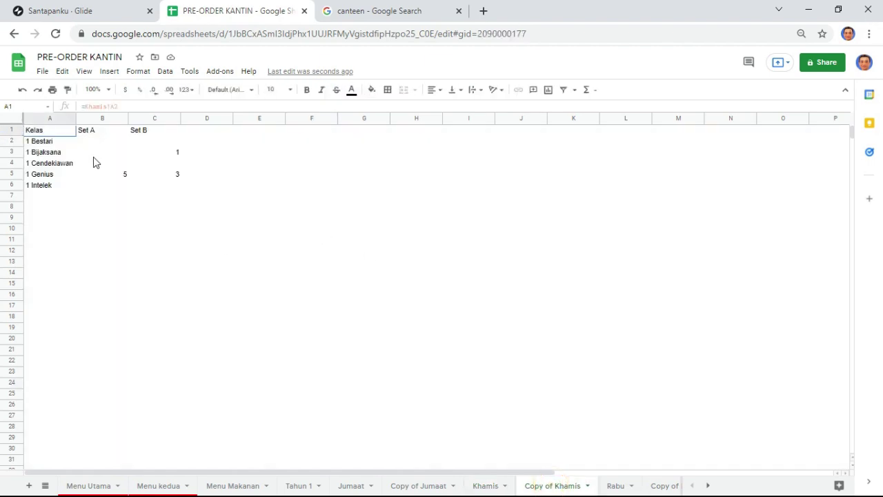
pyautogui.click(617, 486)
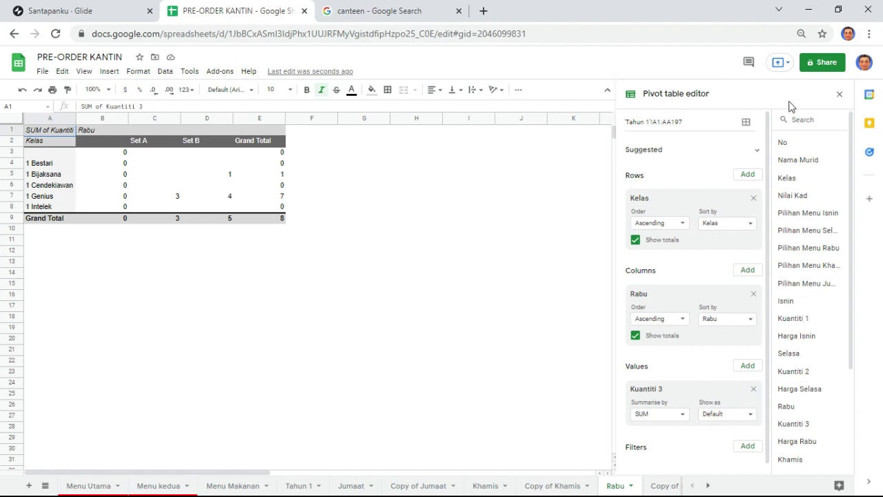
pyautogui.click(839, 94)
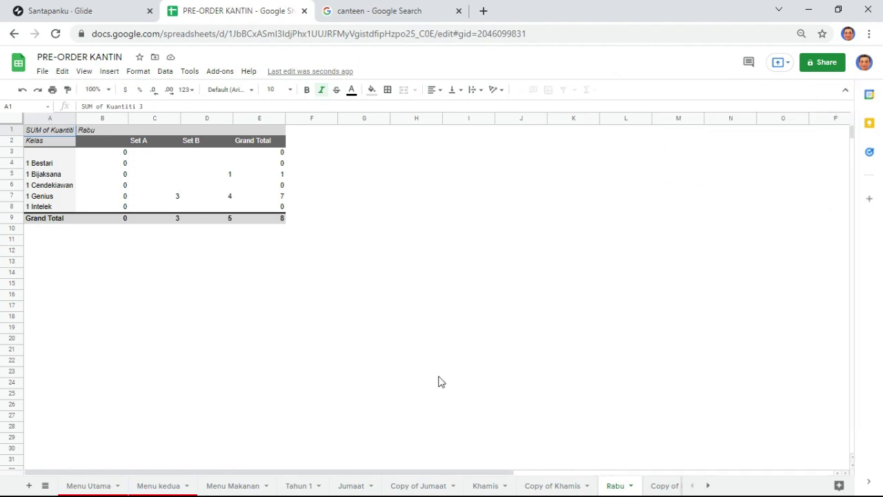
# - Review Copy of Rabu, the Selasa and Isnin summaries and copies, and Menu Pengurus Kantin
pyautogui.click(665, 487)
pyautogui.click(665, 487)
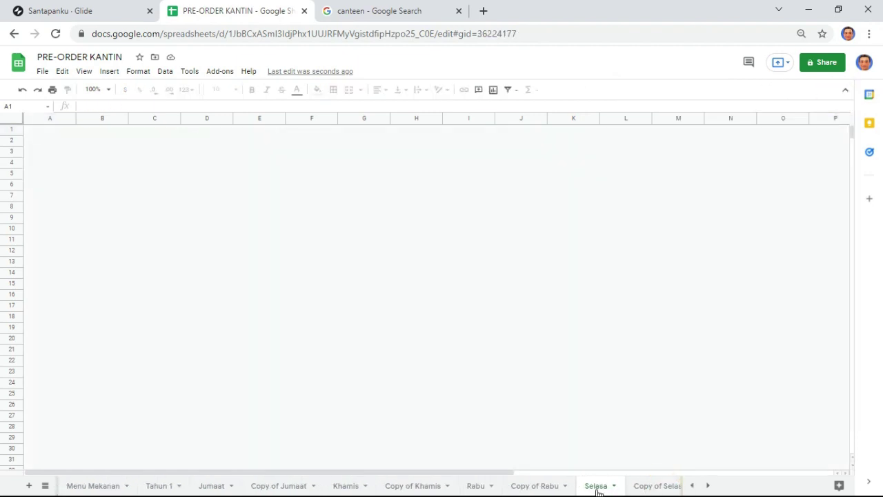
pyautogui.click(655, 488)
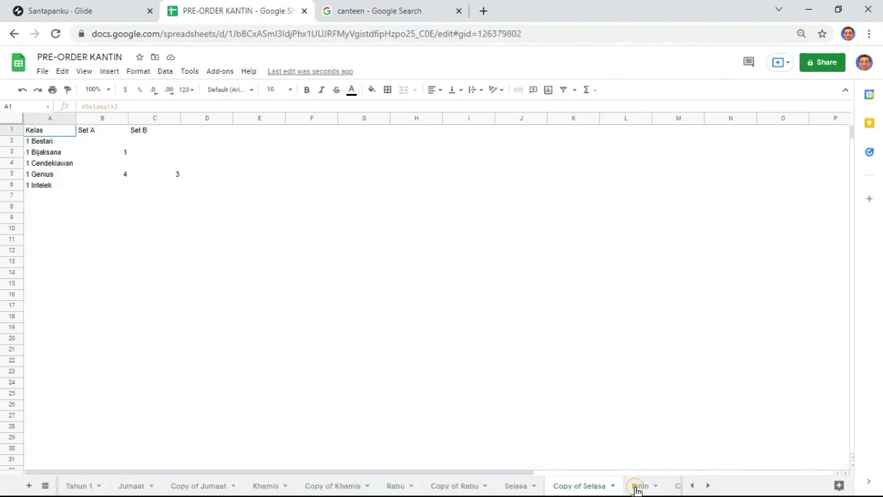
pyautogui.click(638, 485)
pyautogui.click(675, 487)
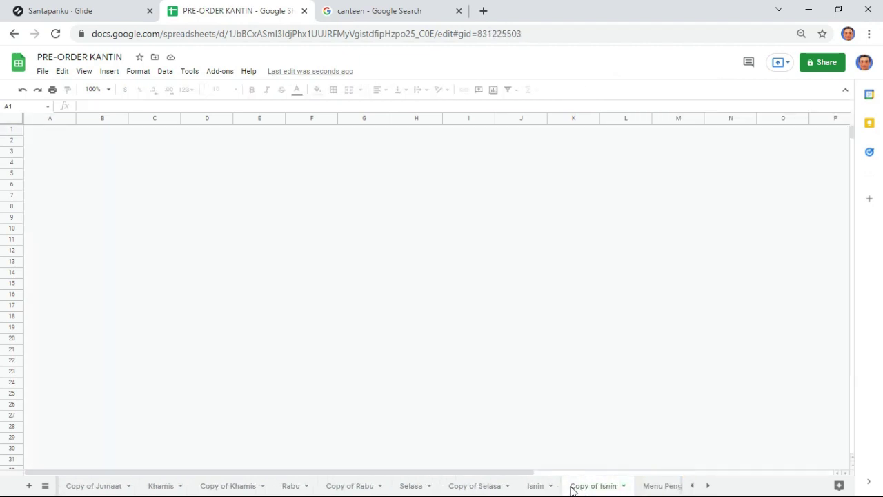
pyautogui.click(658, 488)
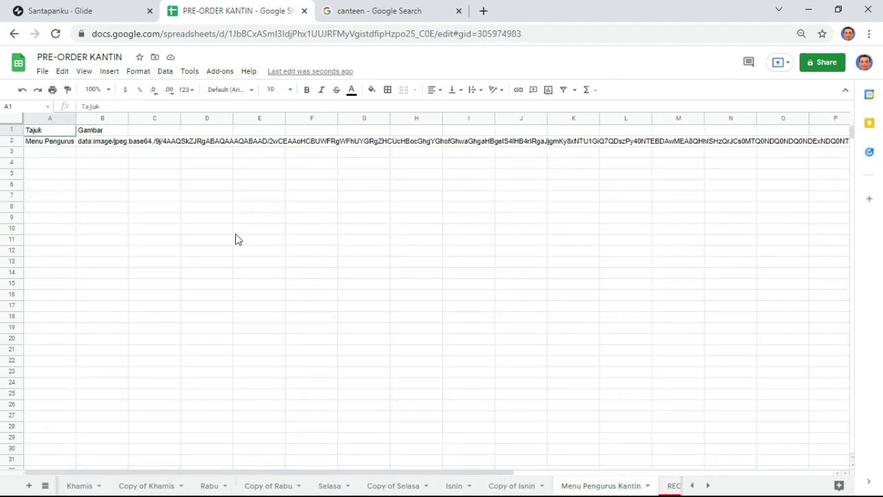
pyautogui.click(231, 239)
pyautogui.click(76, 10)
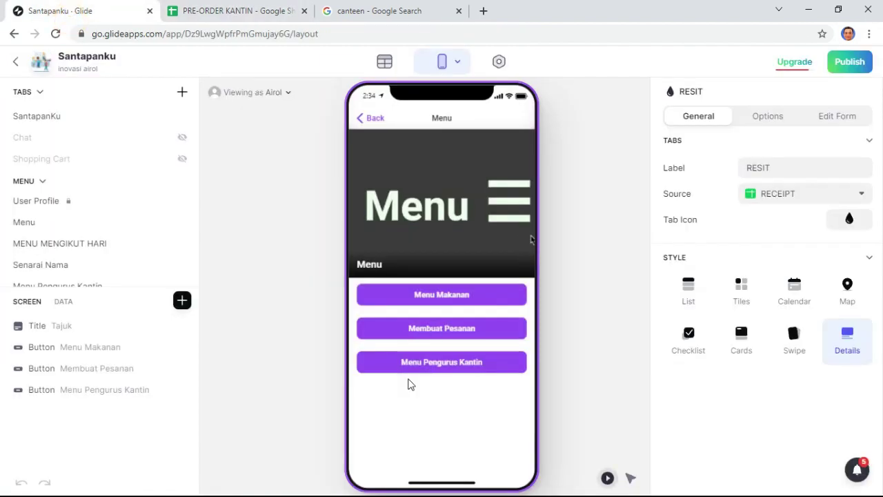
# - Check the manager menu against its sheet and the Isnin pivot, then open Jumlah Pesanan Isnin
pyautogui.click(450, 364)
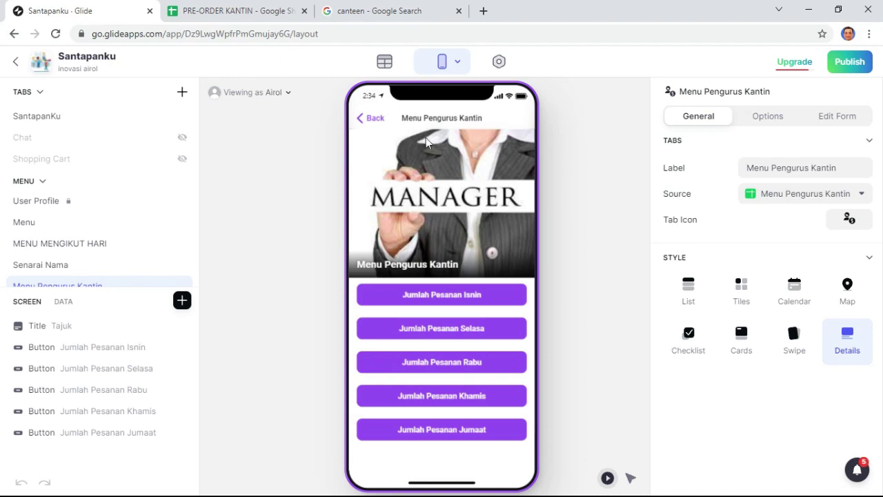
pyautogui.click(253, 12)
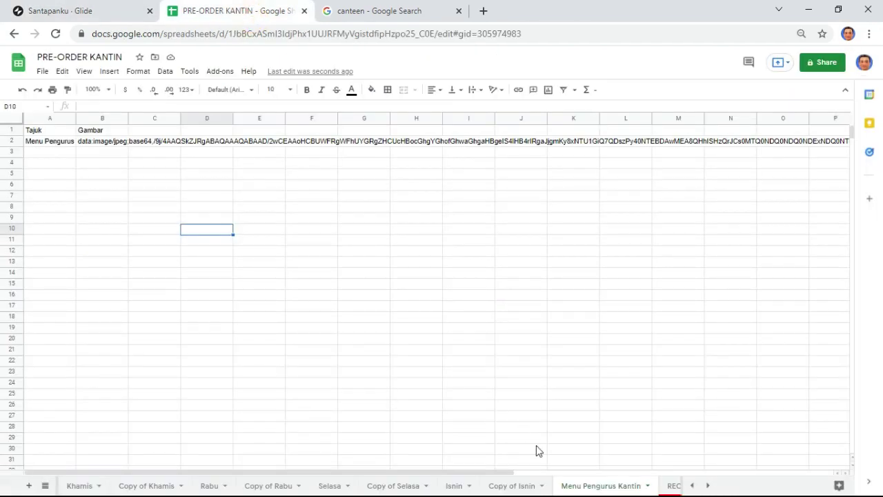
pyautogui.click(102, 144)
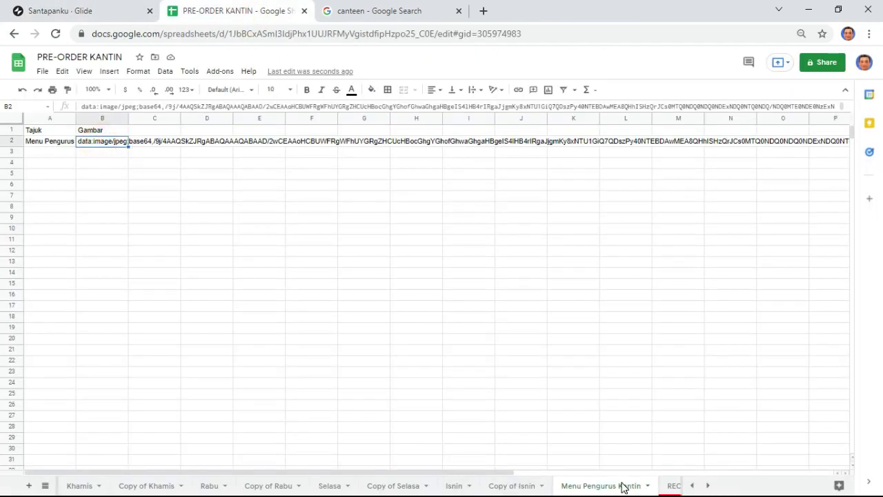
pyautogui.click(59, 10)
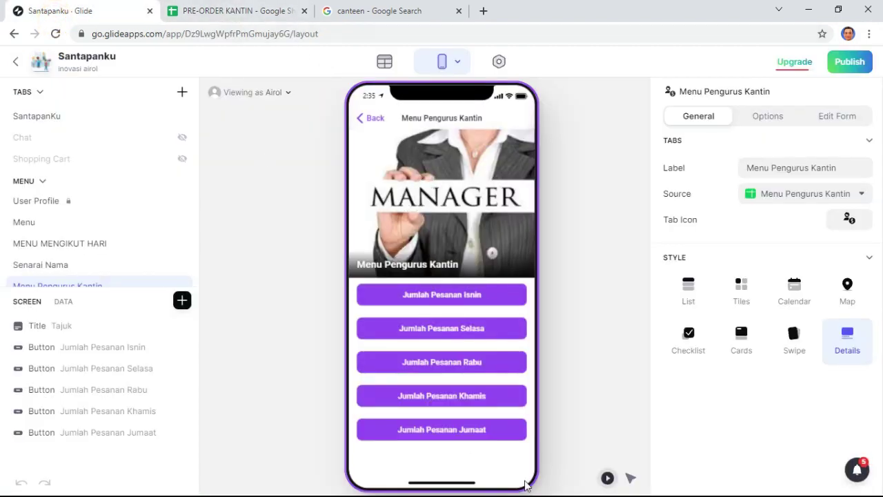
pyautogui.click(248, 13)
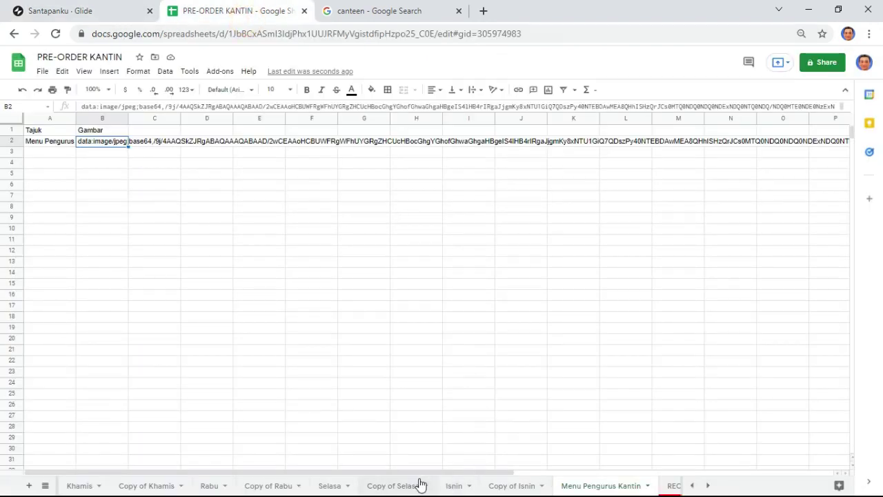
pyautogui.click(453, 485)
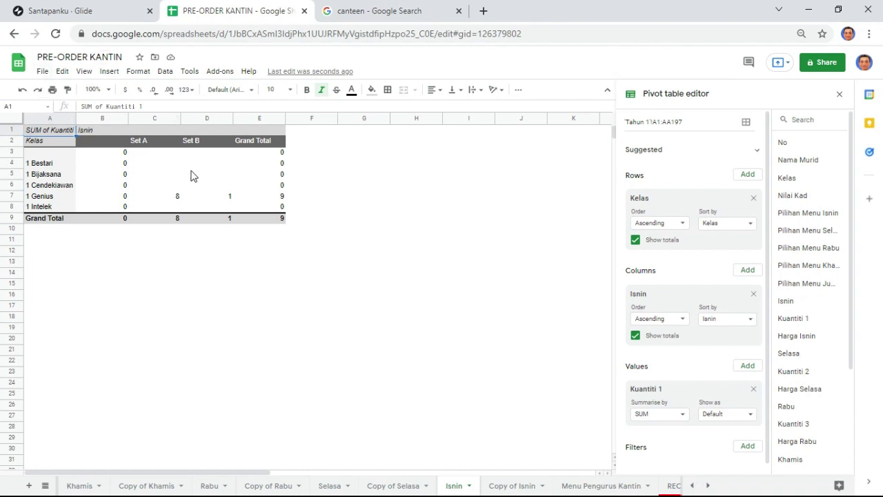
pyautogui.click(78, 10)
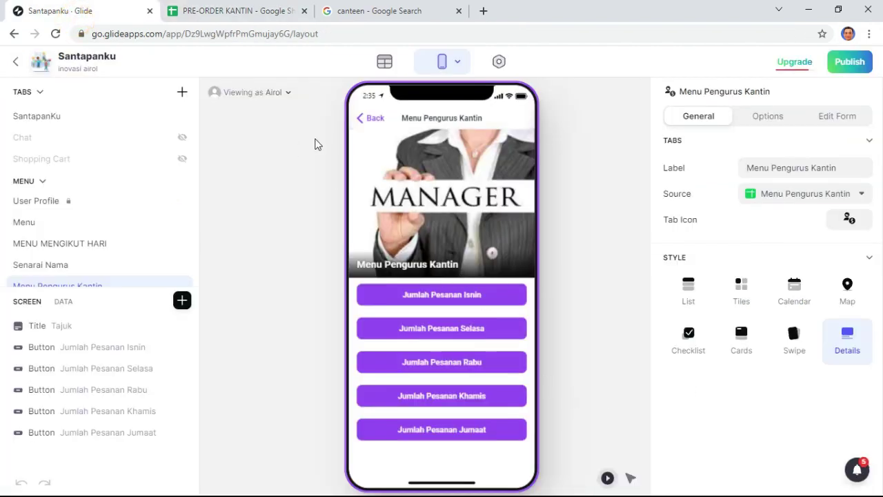
pyautogui.click(439, 295)
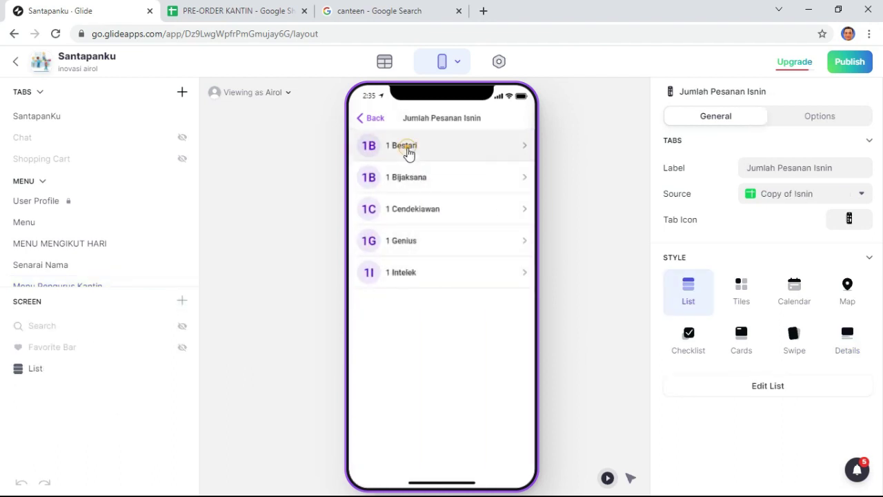
# - Check the 1 Bestari and 1 Genius Monday orders (Set A 8, Set B 1), then return to Menu
pyautogui.click(405, 145)
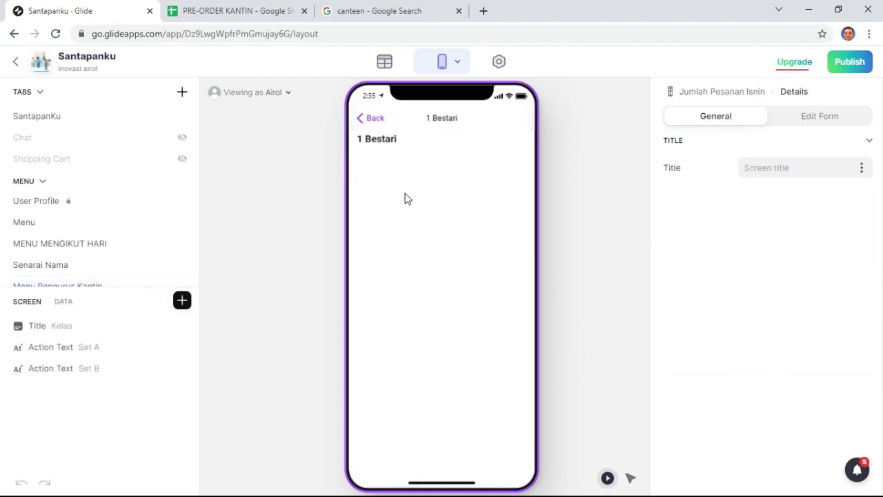
pyautogui.click(369, 117)
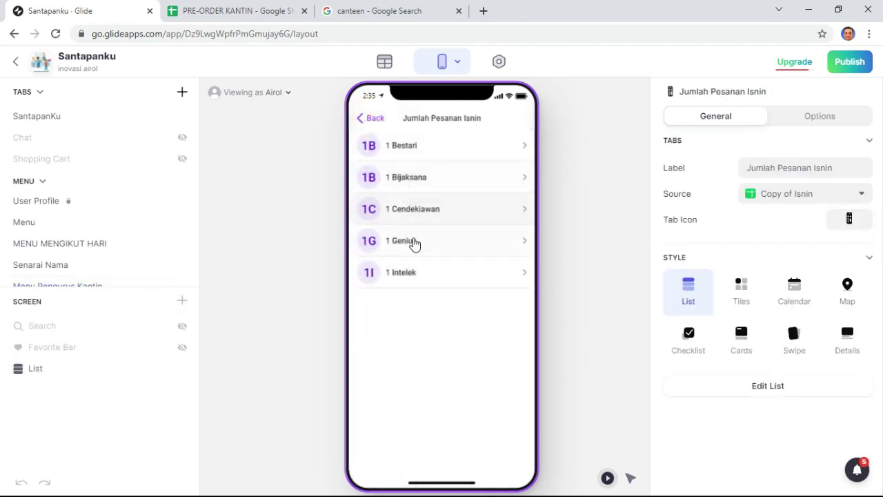
pyautogui.click(412, 241)
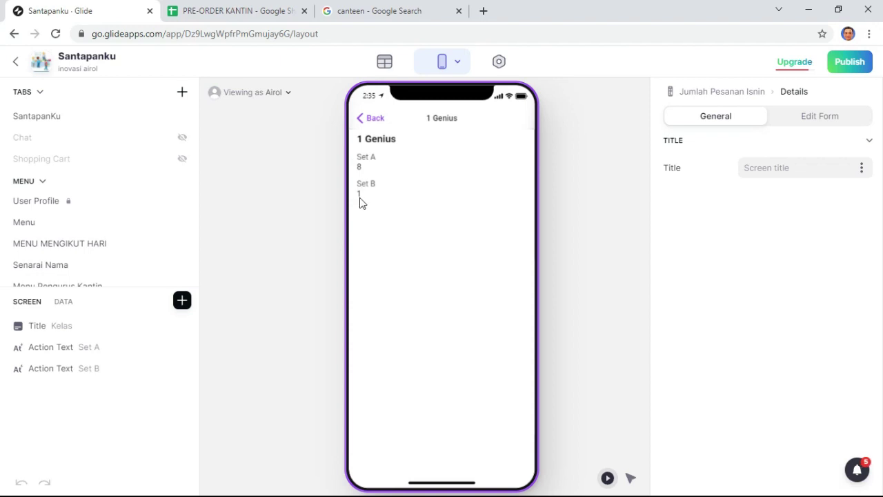
pyautogui.click(377, 124)
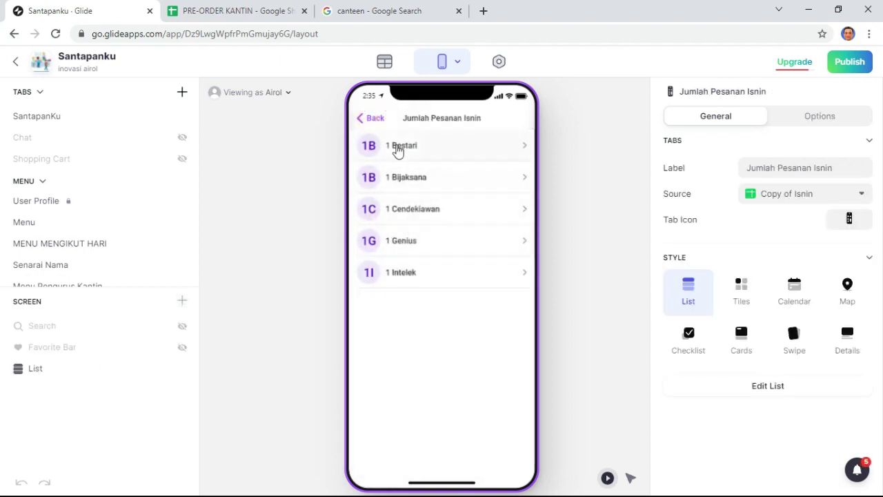
pyautogui.click(364, 124)
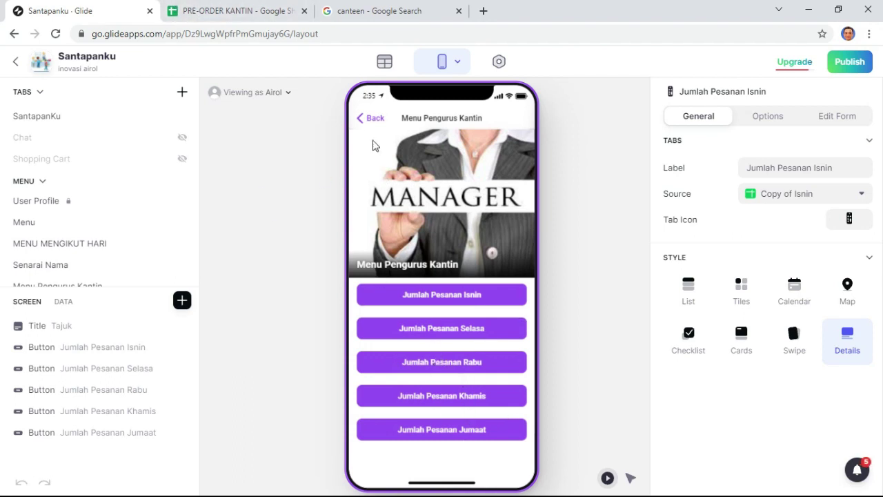
pyautogui.click(361, 118)
pyautogui.click(266, 7)
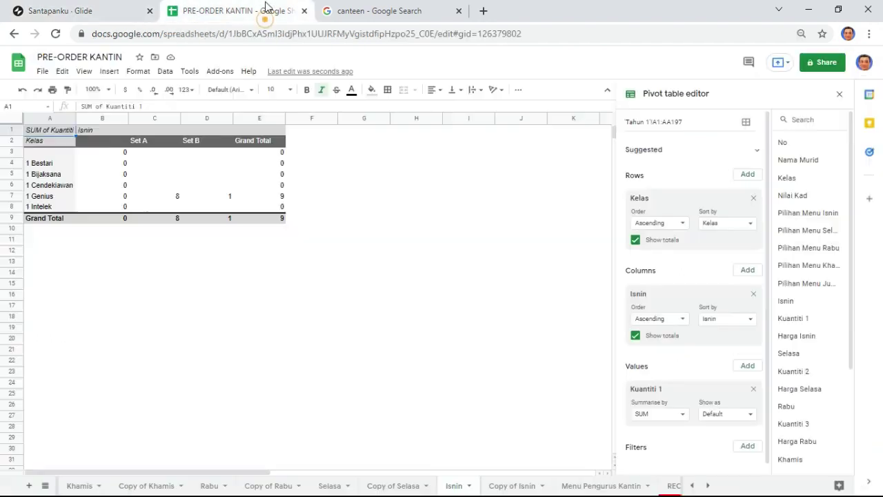
# - Review the Menu Pengurus Kantin, Isnin pivot and Tahun 1 sheets
pyautogui.click(601, 486)
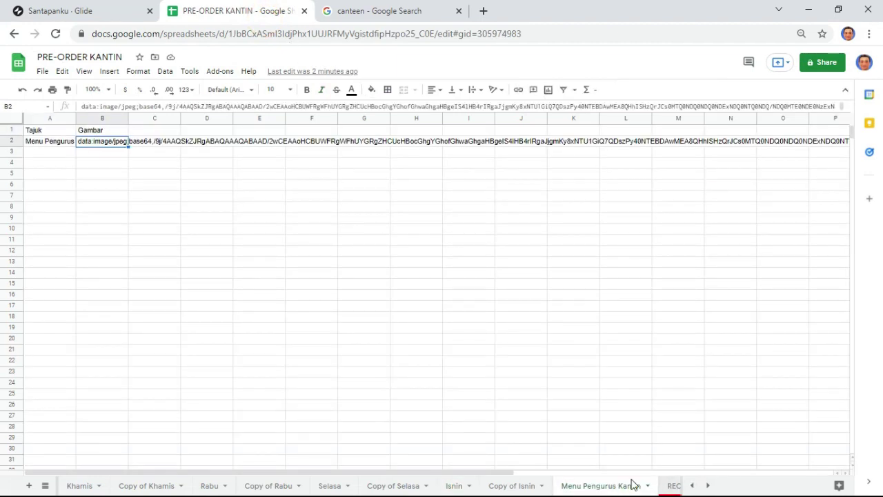
pyautogui.click(450, 488)
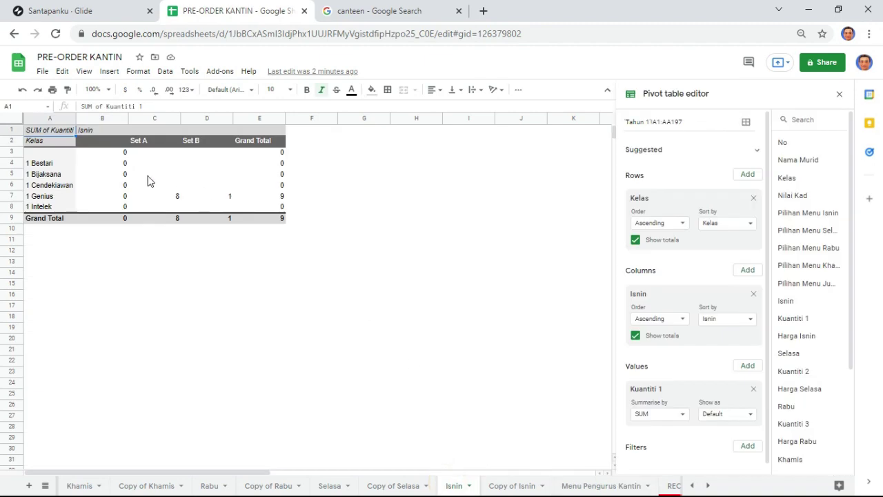
pyautogui.click(49, 143)
pyautogui.click(48, 130)
pyautogui.click(693, 486)
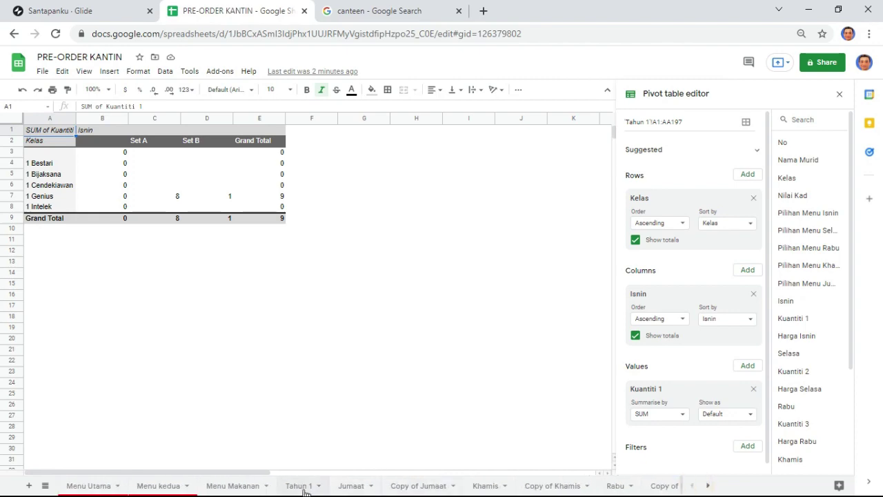
pyautogui.click(302, 486)
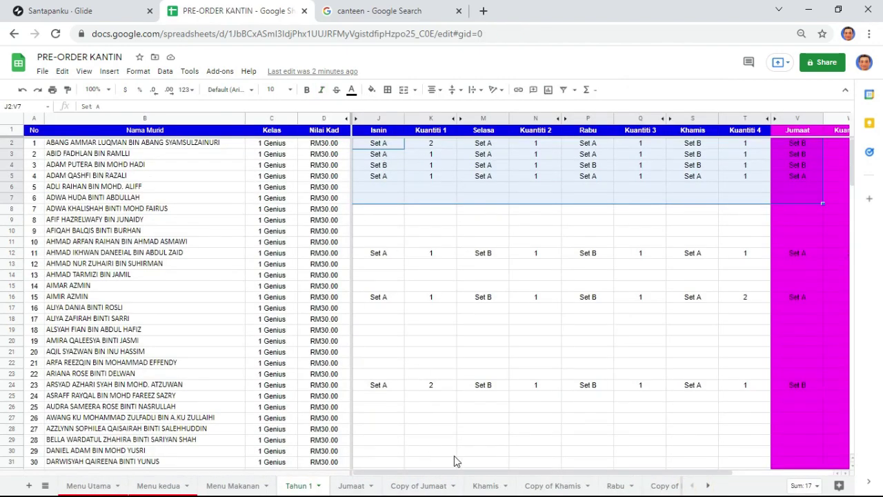
pyautogui.click(709, 487)
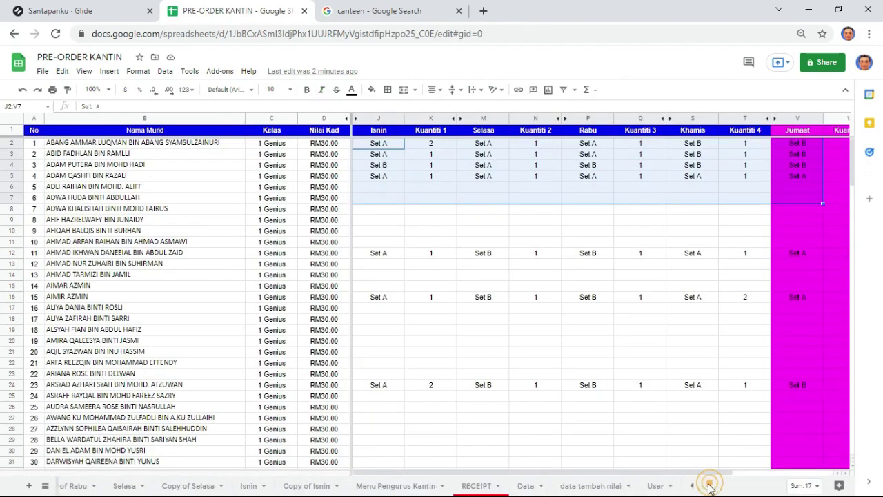
# - On the Data sheet, start editing Set A's price in B2, then cancel to keep it at 3
pyautogui.click(519, 486)
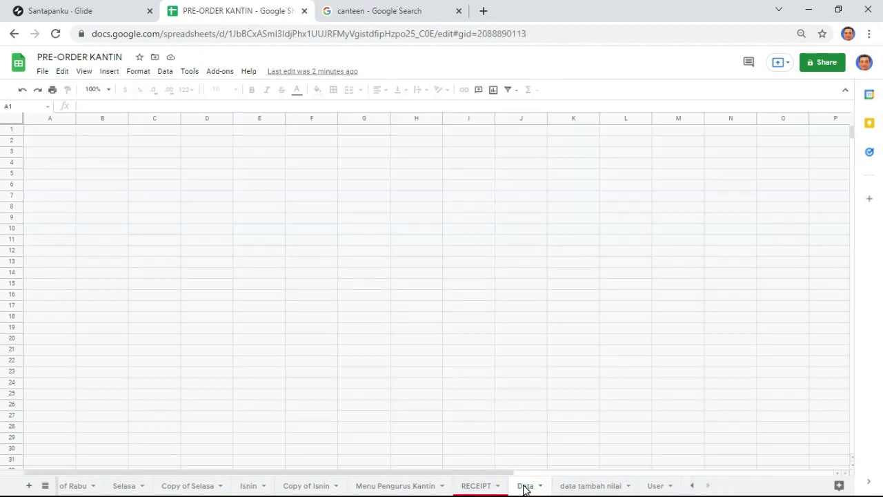
pyautogui.click(361, 260)
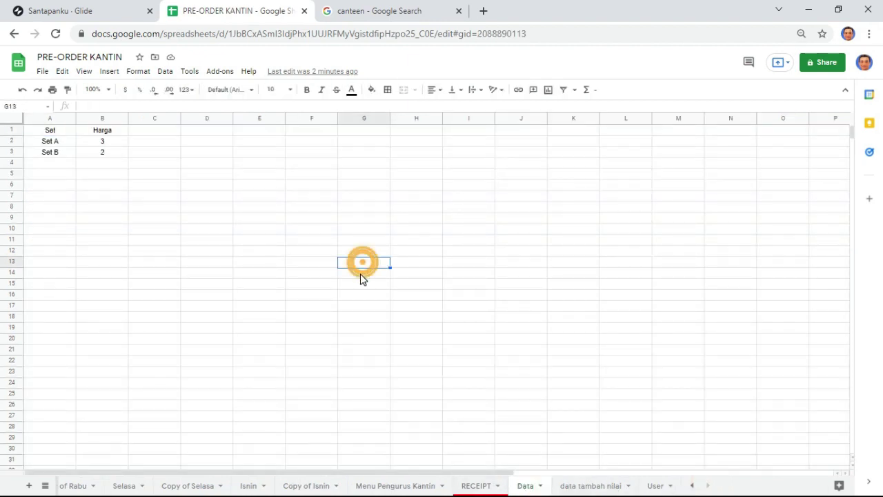
pyautogui.click(59, 143)
pyautogui.click(102, 141)
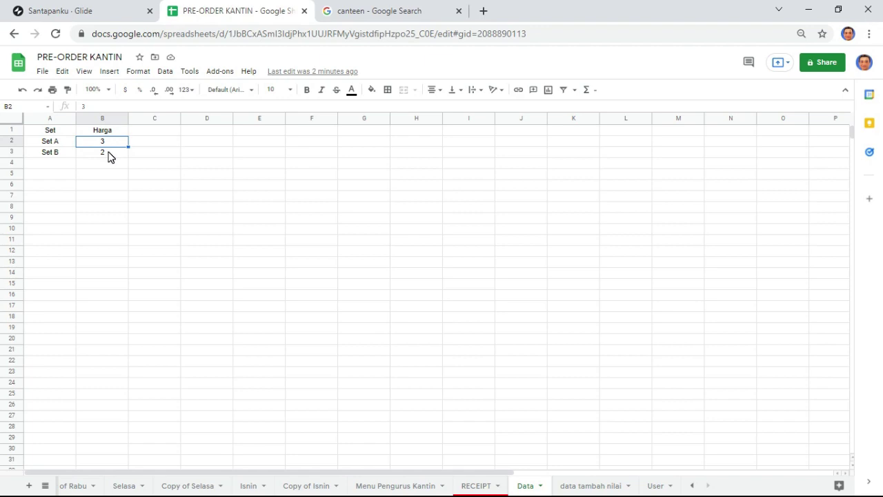
pyautogui.write('5')
pyautogui.write('11')
pyautogui.press('Escape')
pyautogui.click(168, 221)
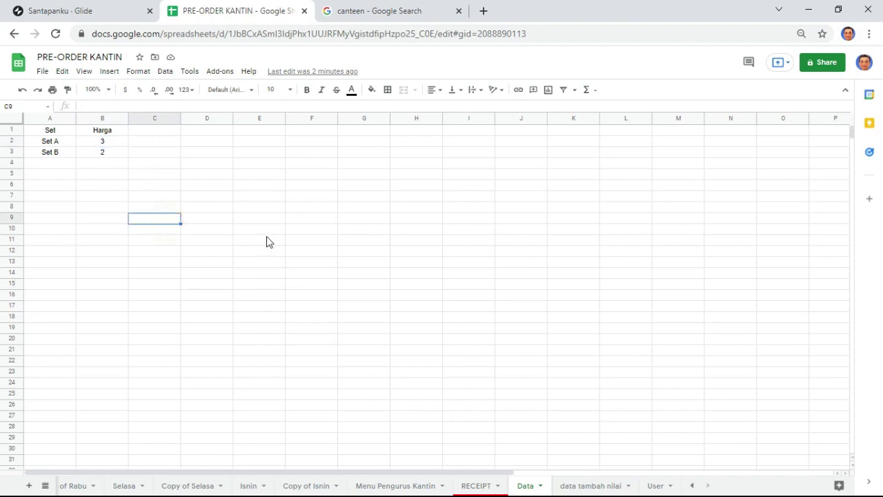
pyautogui.click(85, 10)
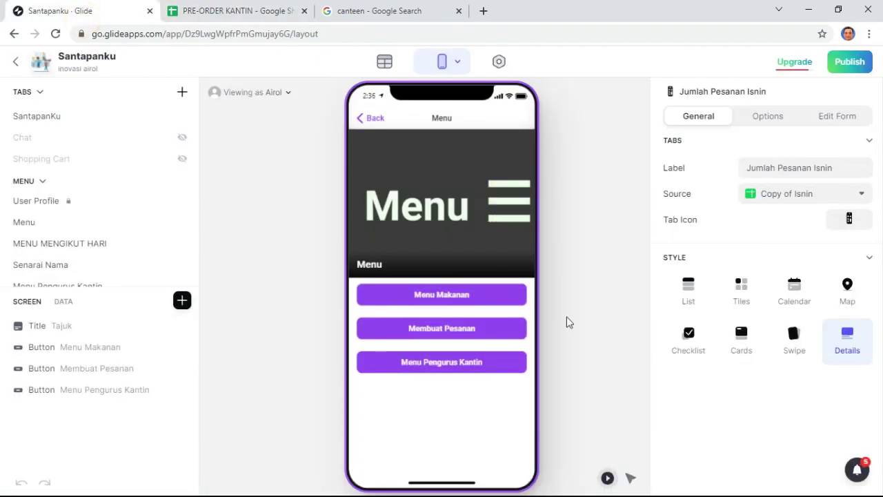
# - Check the User sheet's only user, confirming the e-mail field and the Admin level
pyautogui.click(218, 15)
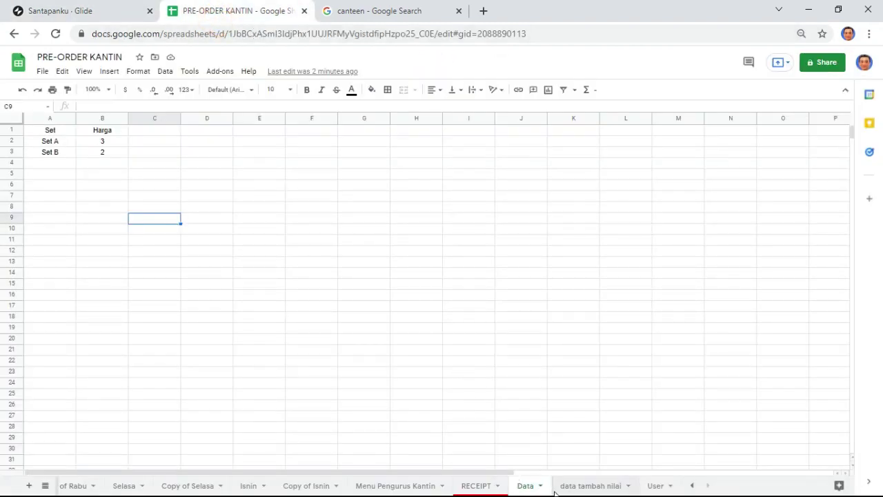
pyautogui.click(587, 487)
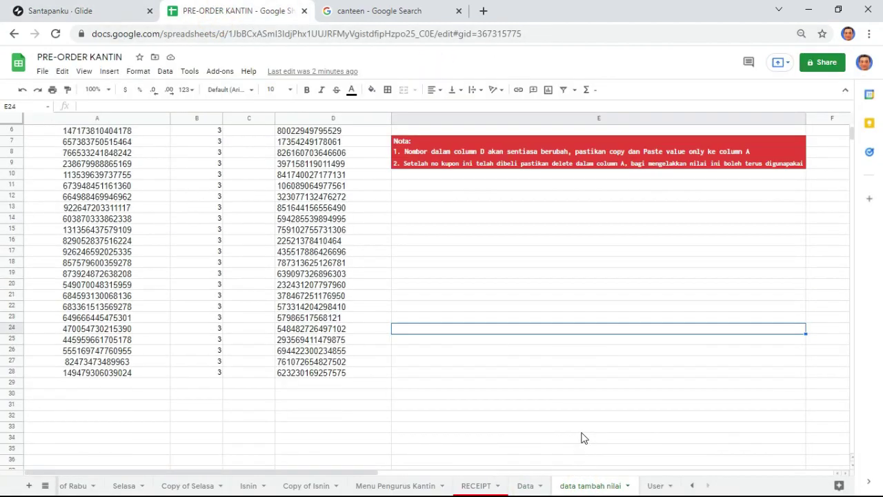
pyautogui.click(656, 487)
pyautogui.click(355, 252)
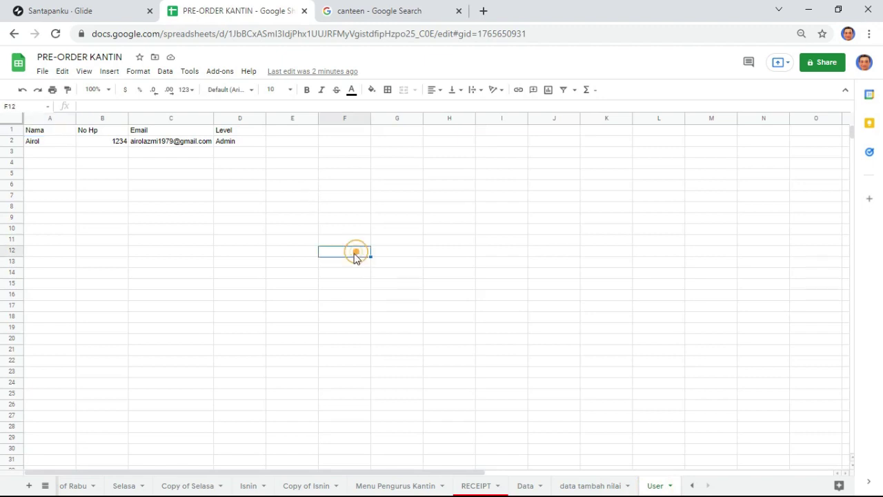
pyautogui.click(164, 206)
pyautogui.click(153, 145)
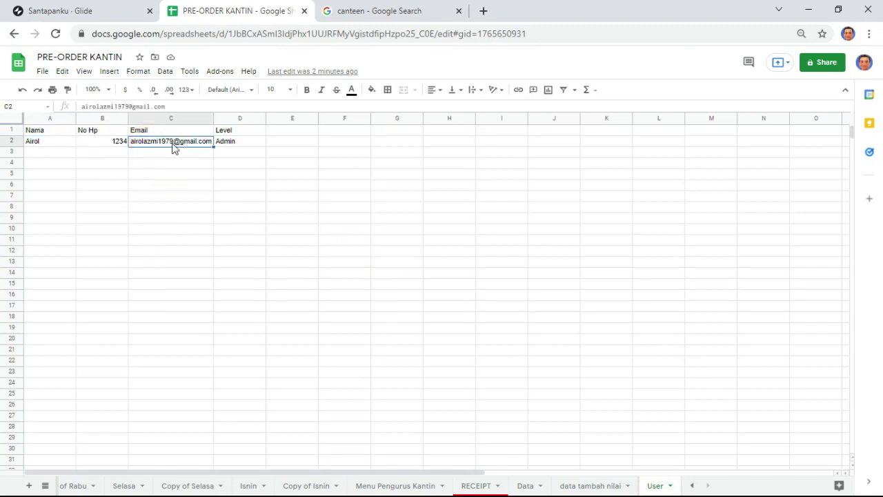
pyautogui.click(230, 140)
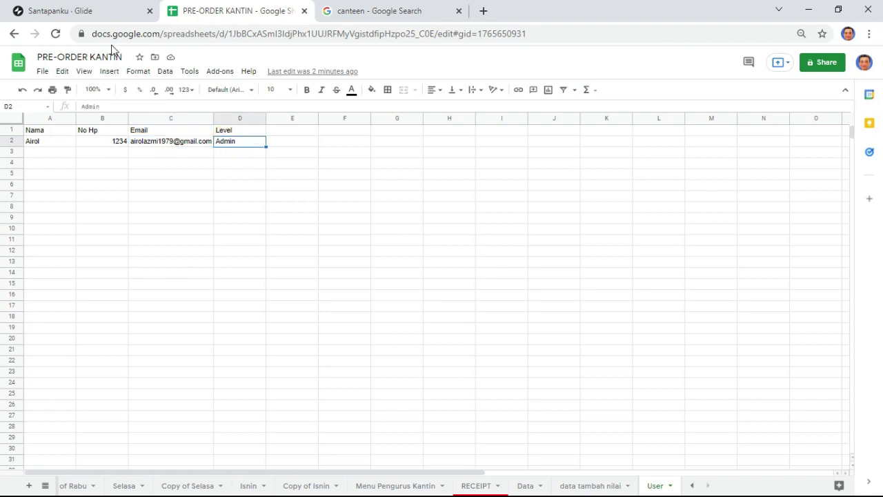
pyautogui.click(31, 11)
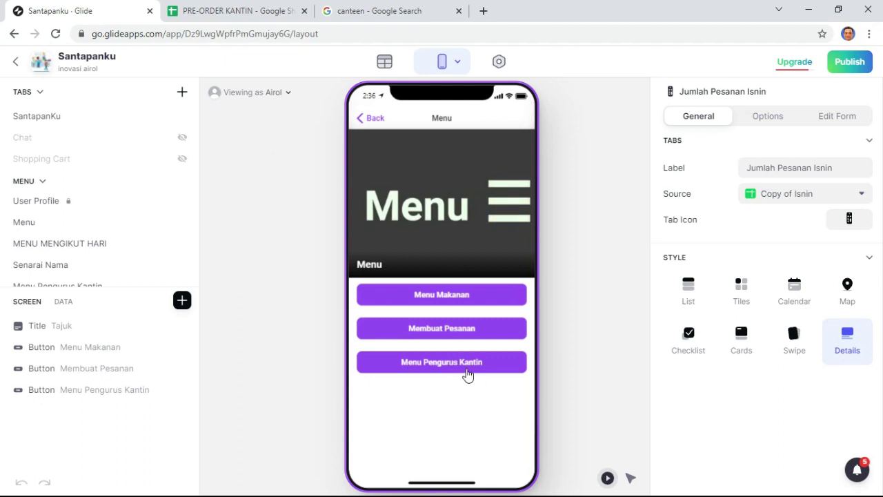
# - Publish Santapanku, copy its hesitant-creator-2728.glideapp.io link, and open it in a new tab
pyautogui.click(849, 62)
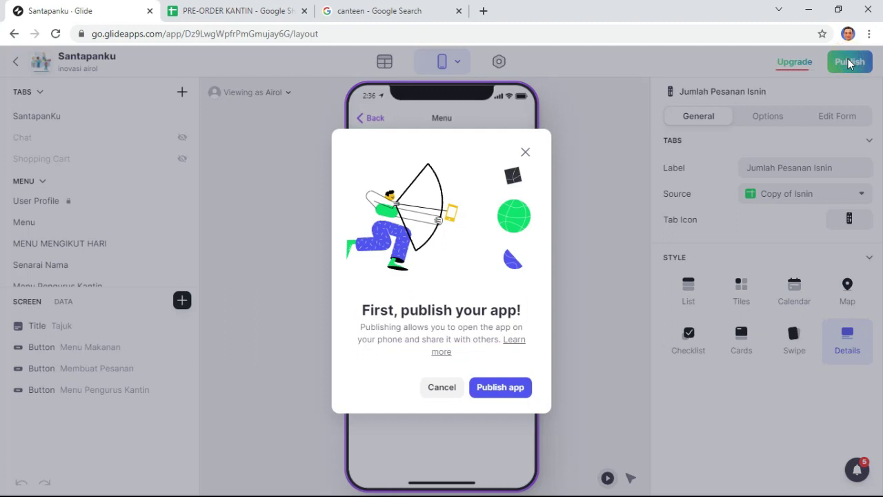
pyautogui.click(508, 389)
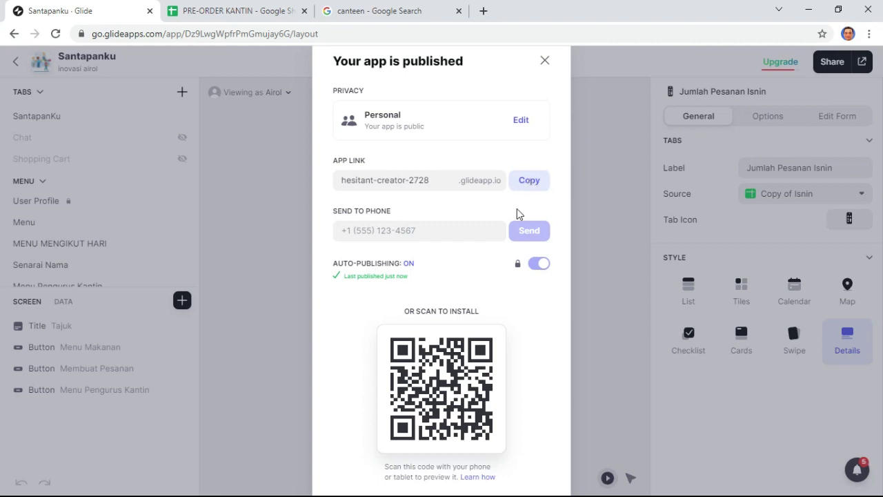
pyautogui.click(520, 185)
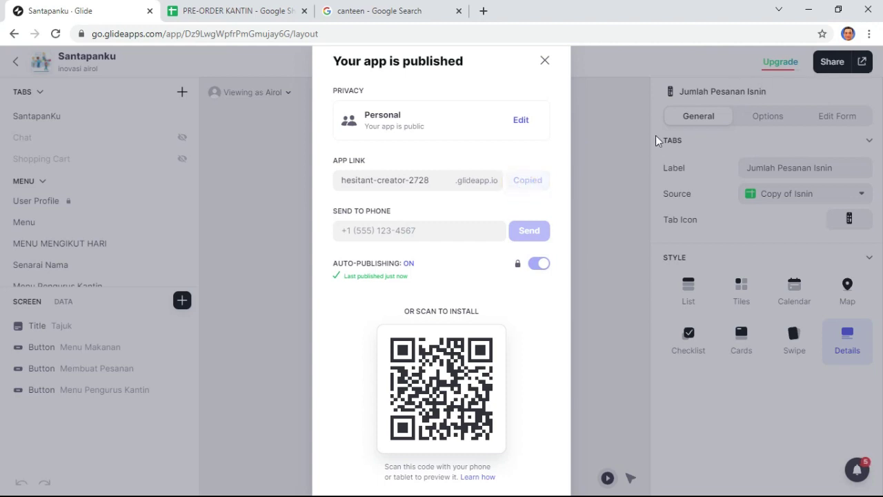
pyautogui.click(536, 181)
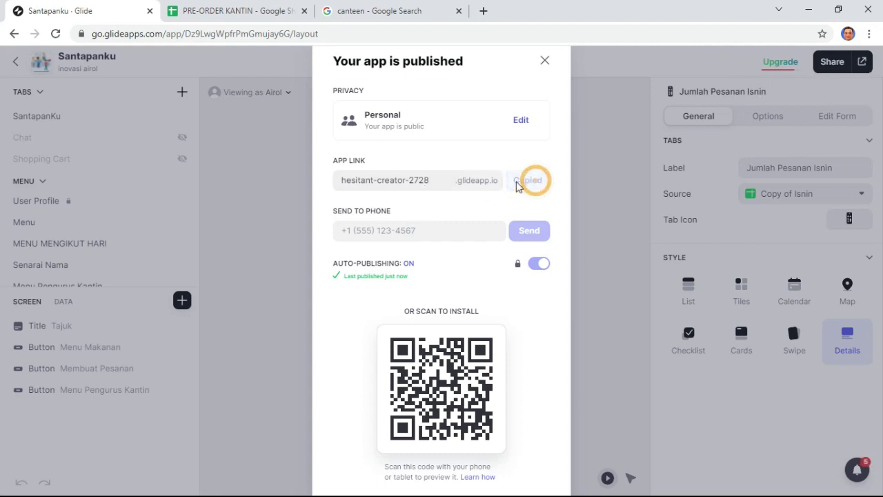
pyautogui.moveTo(435, 180); pyautogui.dragTo(345, 181)
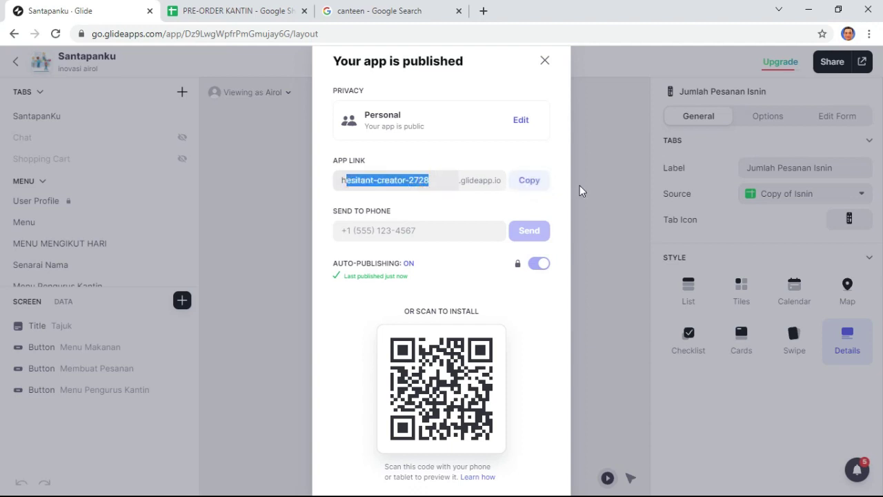
pyautogui.click(579, 187)
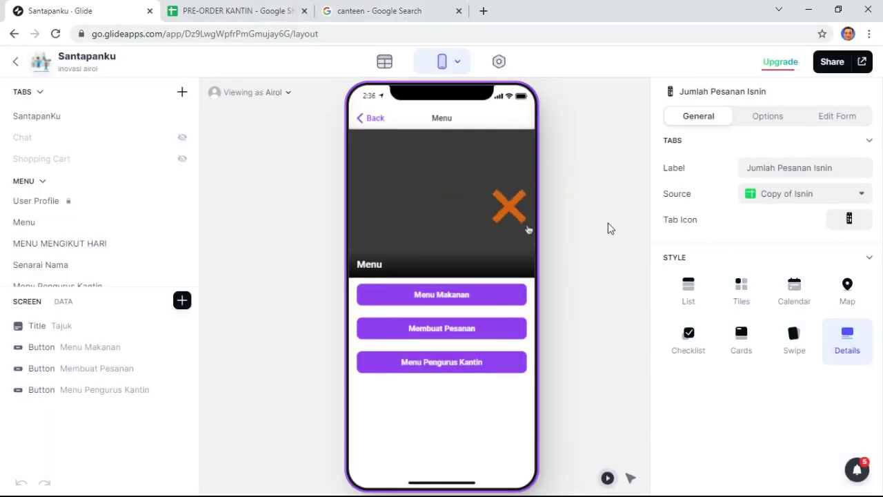
pyautogui.click(862, 61)
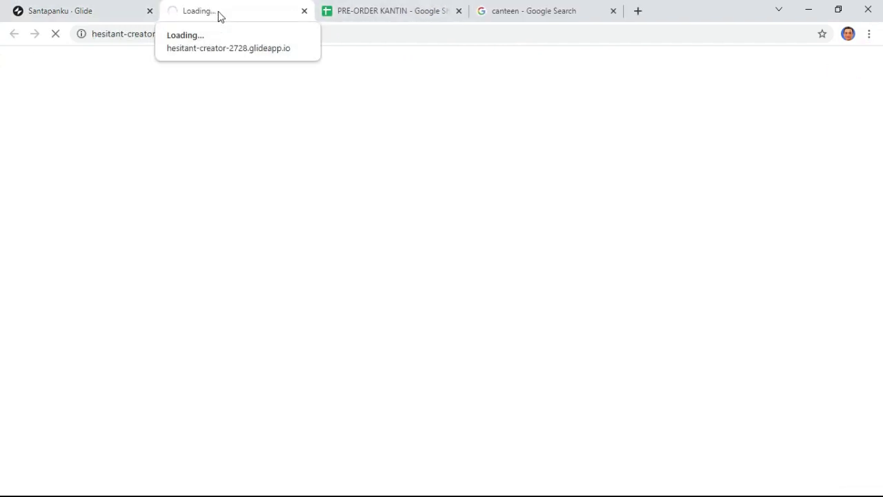
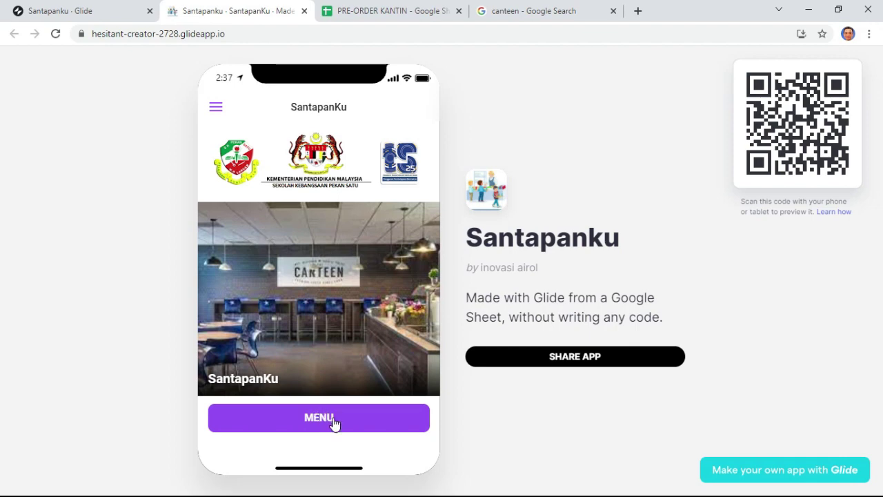
# - Zoom the browser to 80%, open the preview's Menu screen, and compare it with the Glide builder's Menu screen
pyautogui.hotkey('ctrl', '-')
pyautogui.hotkey('ctrl', '-')
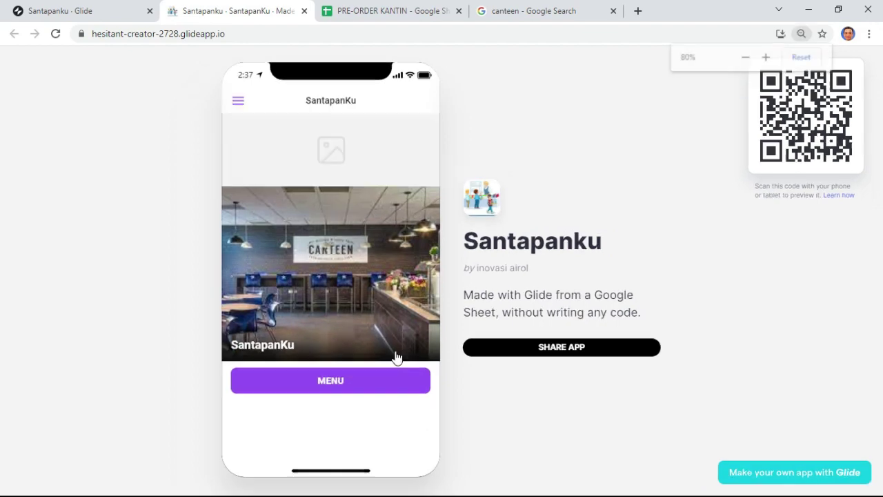
pyautogui.click(364, 344)
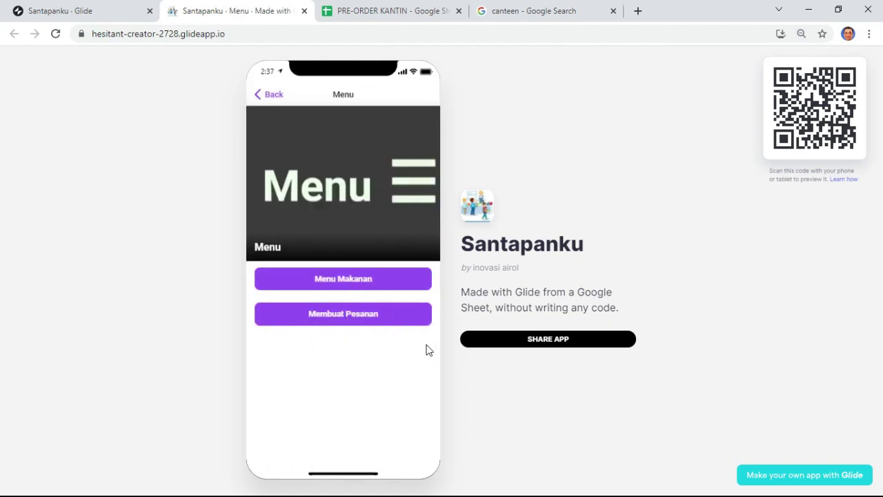
pyautogui.click(89, 12)
pyautogui.click(227, 11)
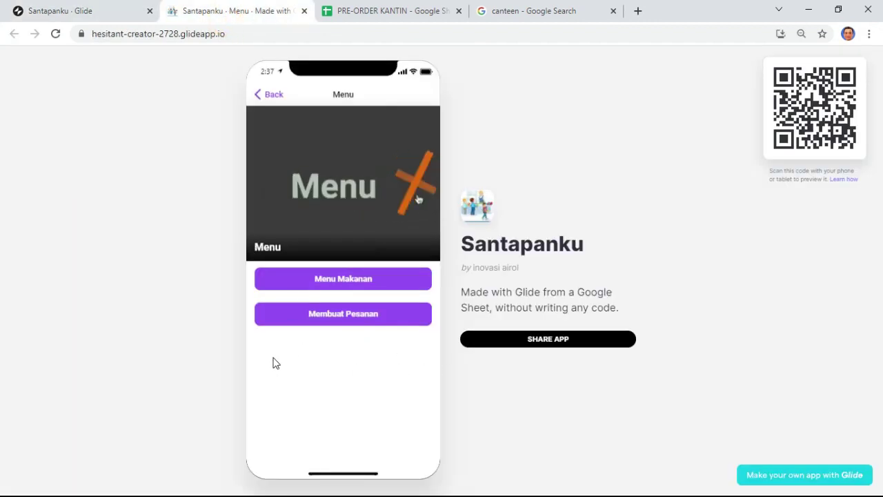
pyautogui.click(60, 10)
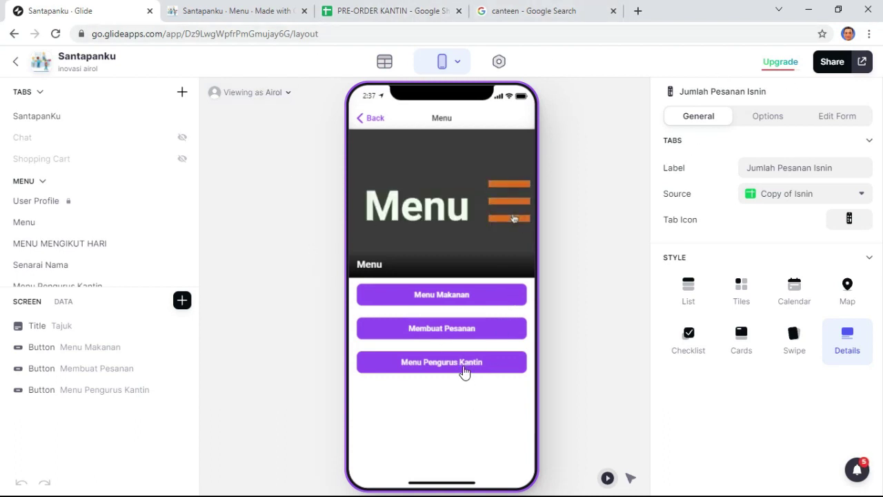
pyautogui.click(239, 10)
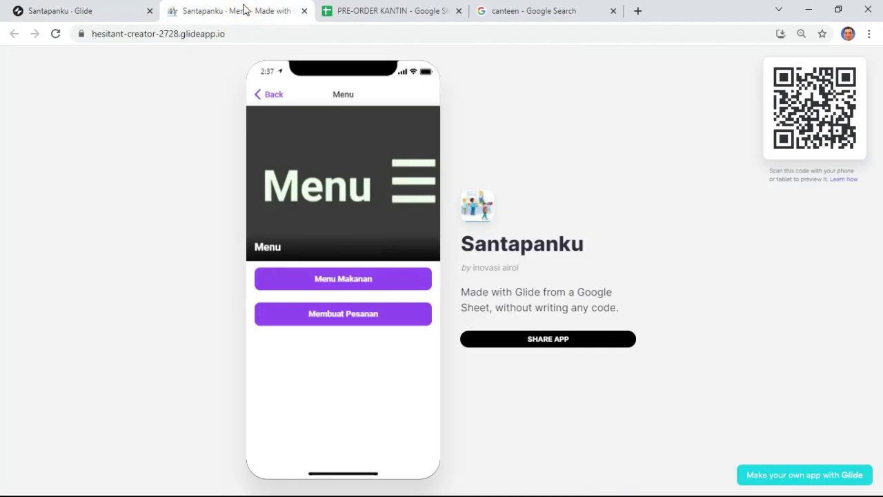
pyautogui.click(848, 33)
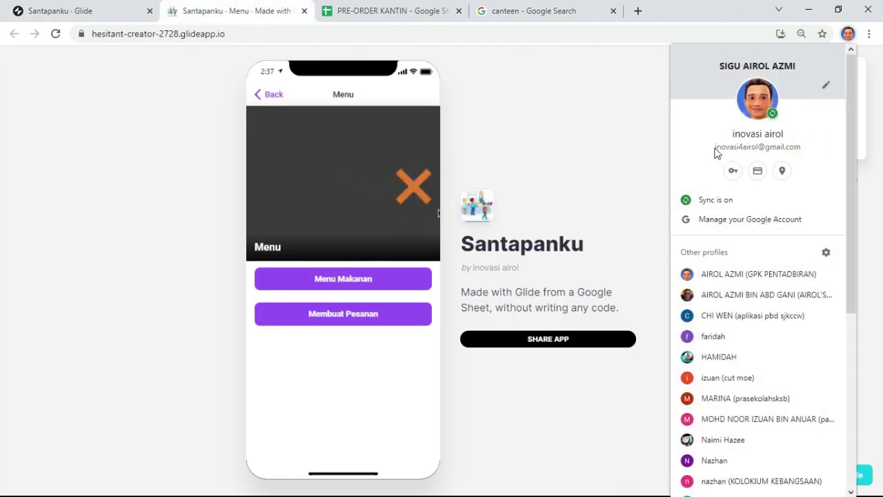
pyautogui.hotkey('ctrl', '1')
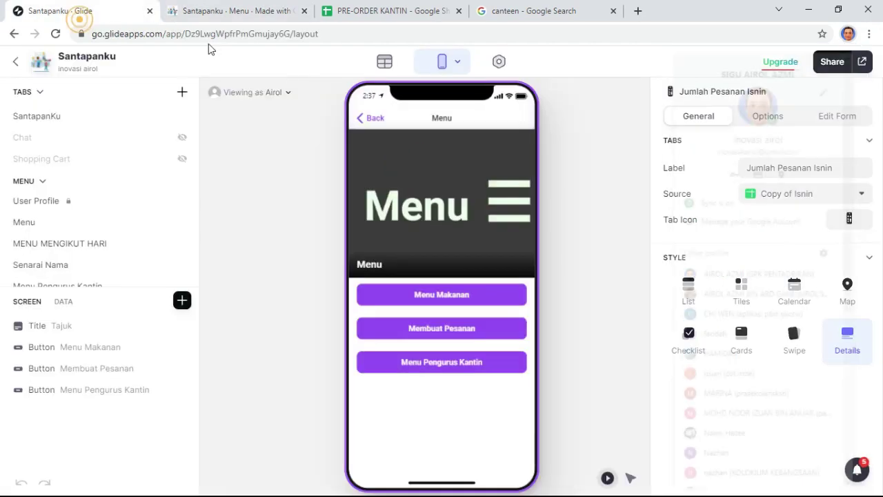
pyautogui.click(378, 13)
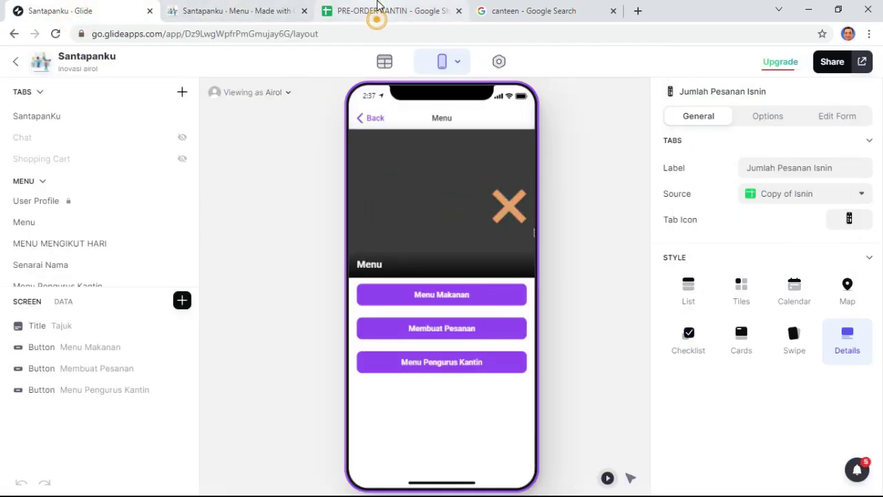
# - Fill User sheet row 3 with the new user's name, phone number and e-mail, with Level set to Admin
pyautogui.click(158, 155)
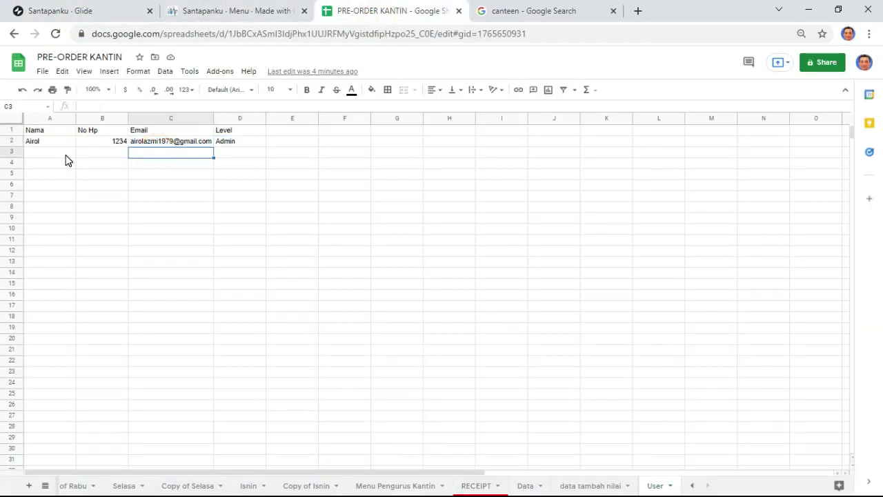
pyautogui.click(65, 154)
pyautogui.write('az')
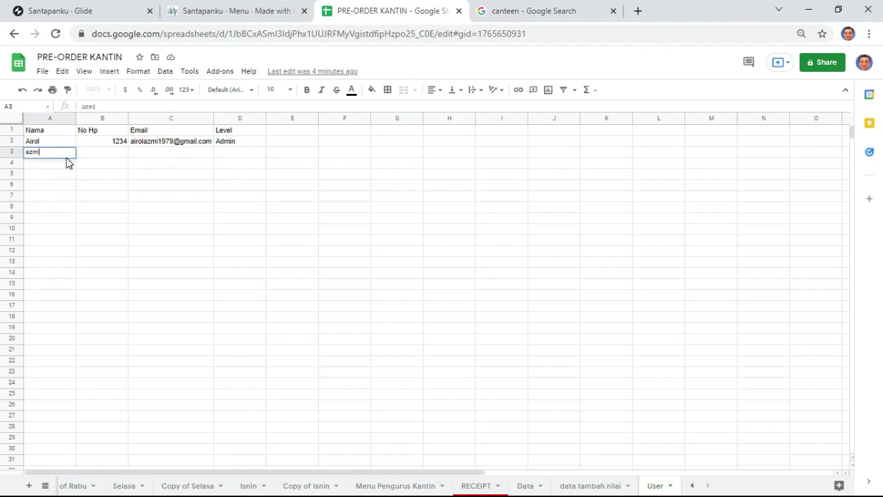
pyautogui.write('mi')
pyautogui.press('Tab')
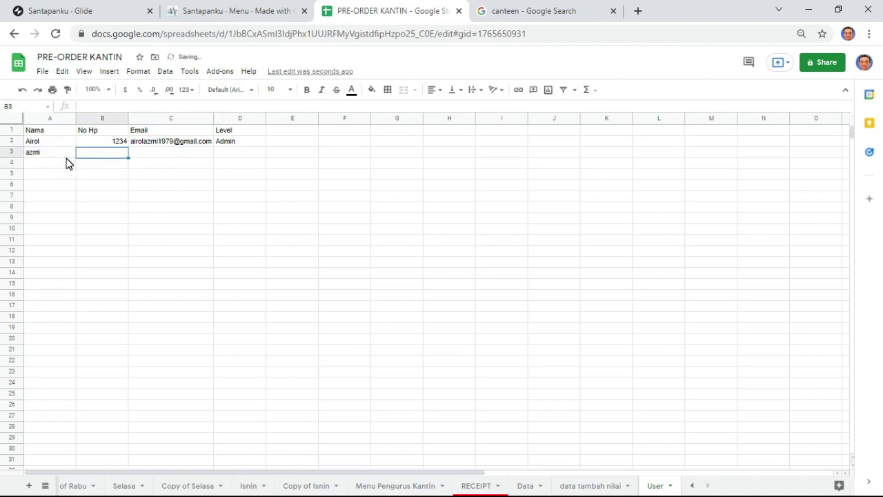
pyautogui.press('Tab')
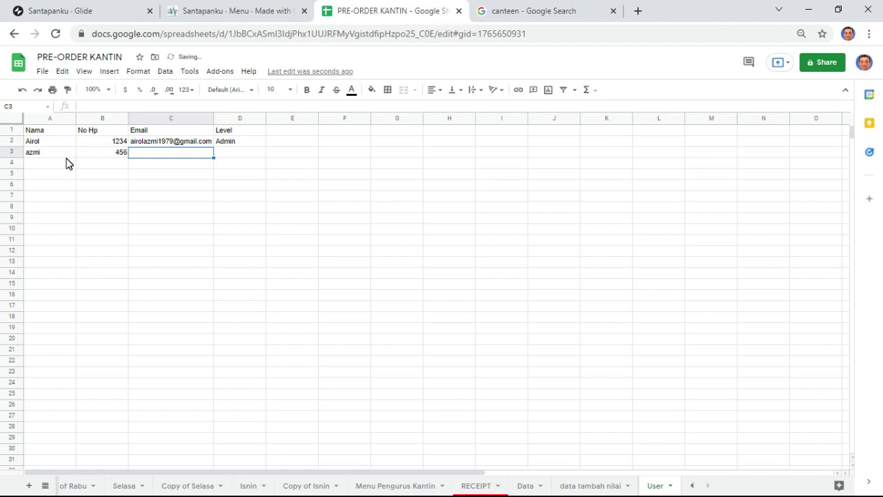
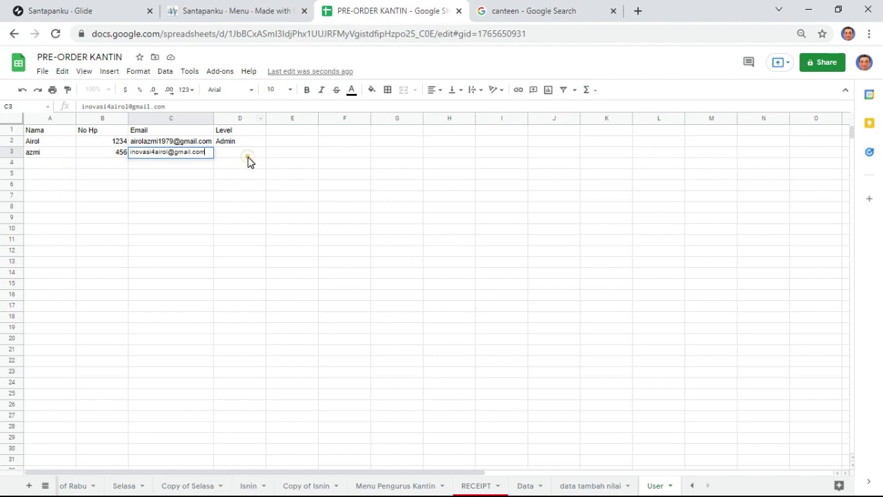
pyautogui.click(247, 157)
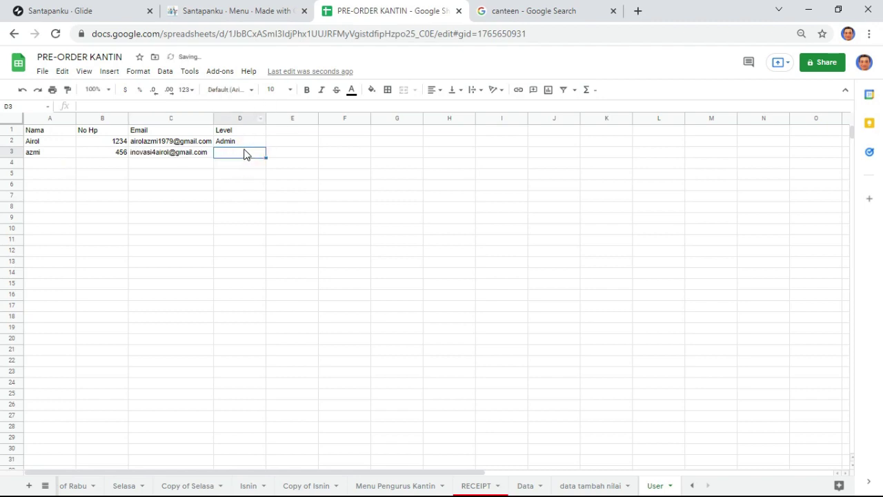
pyautogui.write('a')
pyautogui.press('BackSpace')
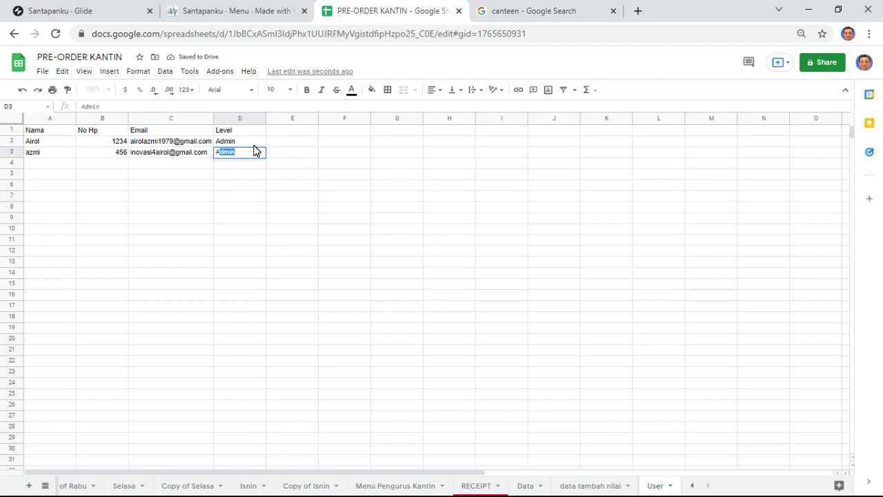
pyautogui.press('Return')
pyautogui.click(232, 12)
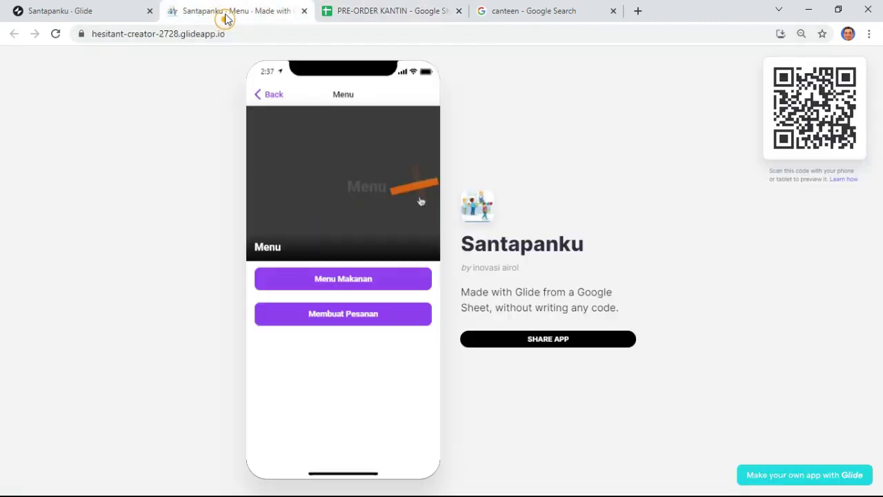
# - Open the published Santapanku app in a new tab, close the old preview, and check its Menu screen
pyautogui.click(47, 7)
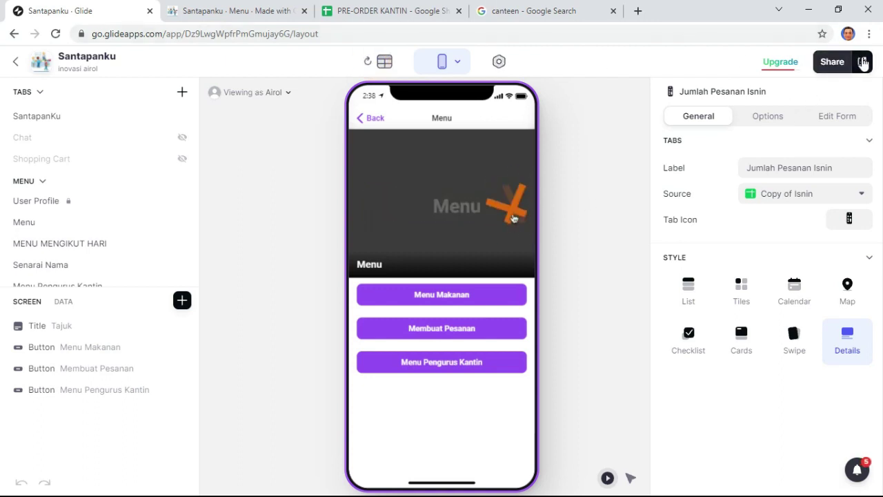
pyautogui.click(833, 62)
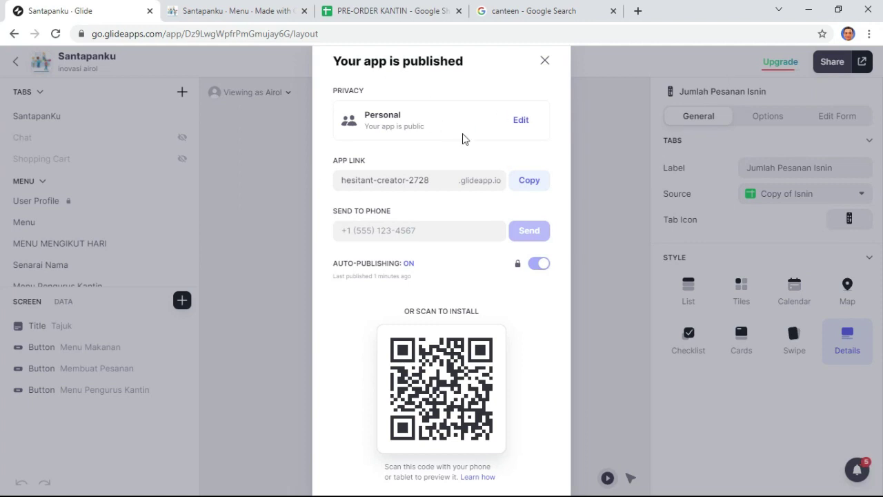
pyautogui.click(545, 62)
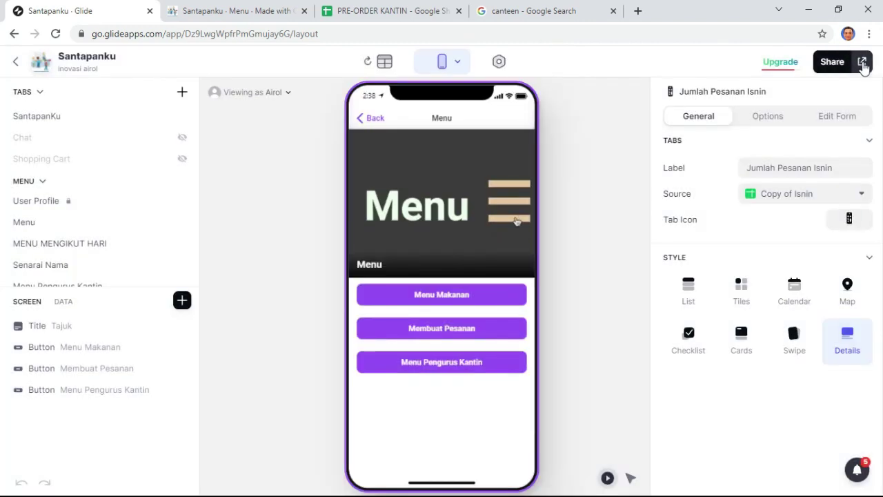
pyautogui.click(862, 62)
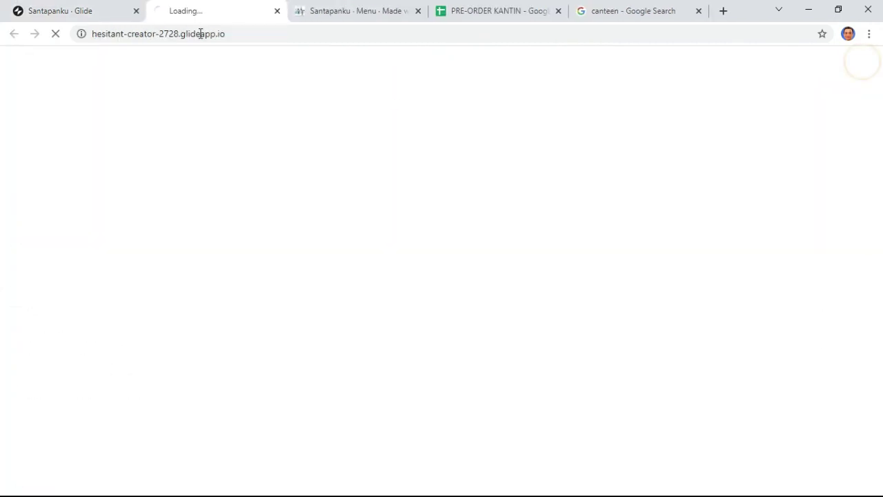
pyautogui.click(418, 10)
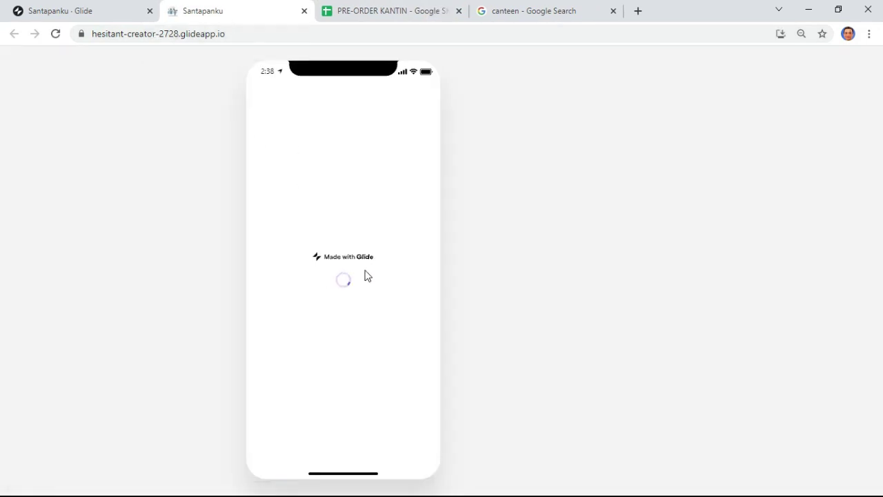
pyautogui.click(360, 345)
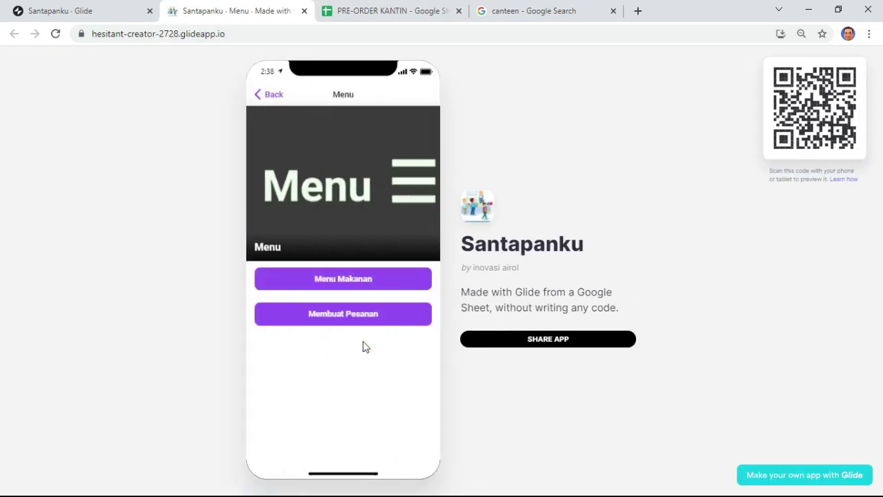
pyautogui.click(263, 96)
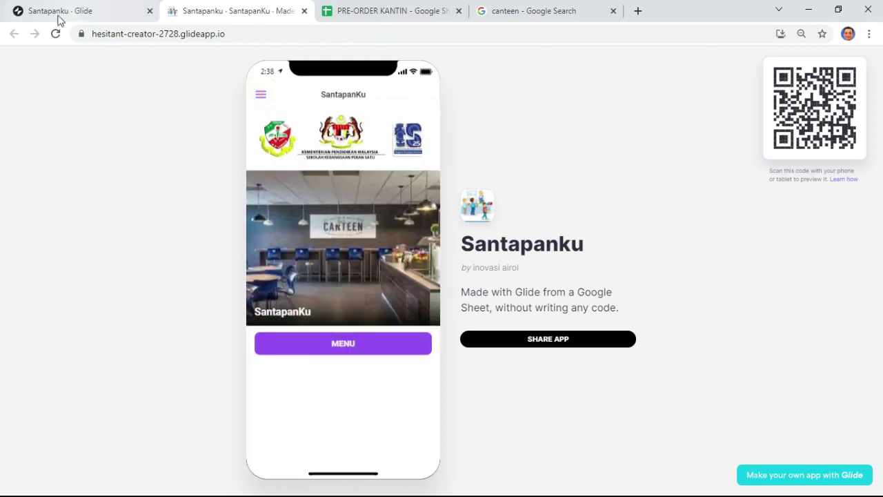
# - Start app sign-in with a user name and the admin's e-mail address to request a PIN
pyautogui.click(261, 94)
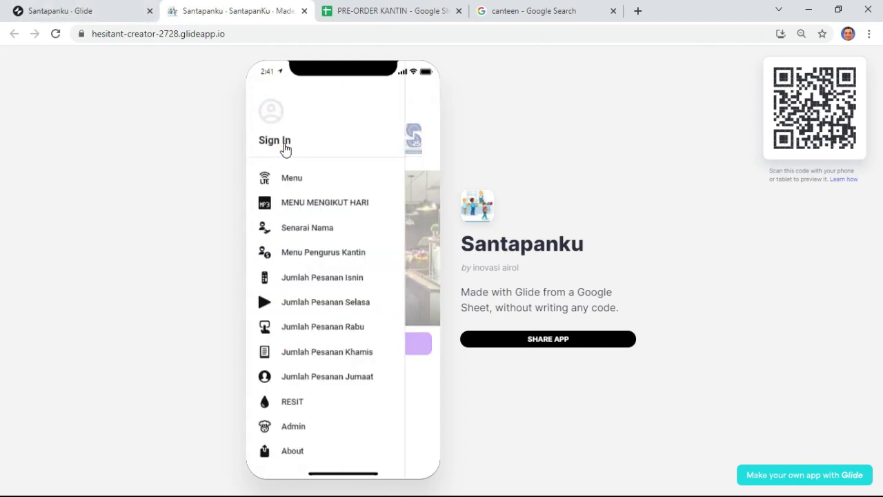
pyautogui.click(283, 142)
pyautogui.click(304, 306)
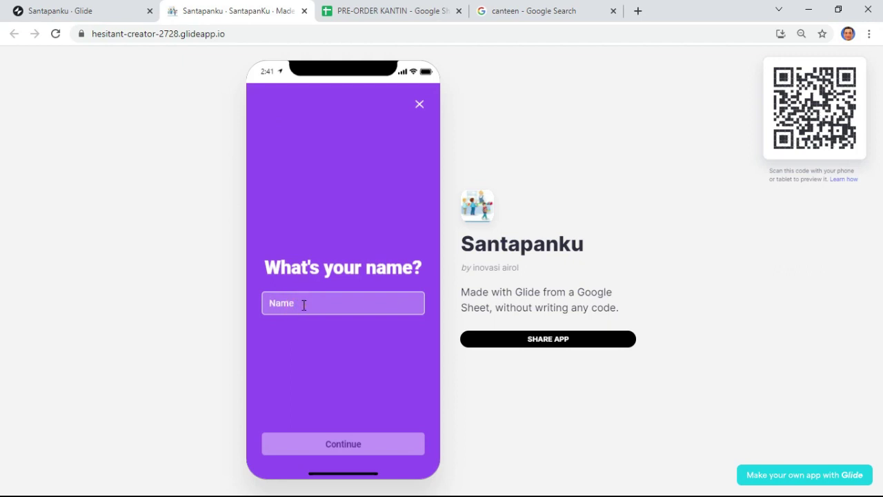
pyautogui.write('azmi')
pyautogui.click(319, 443)
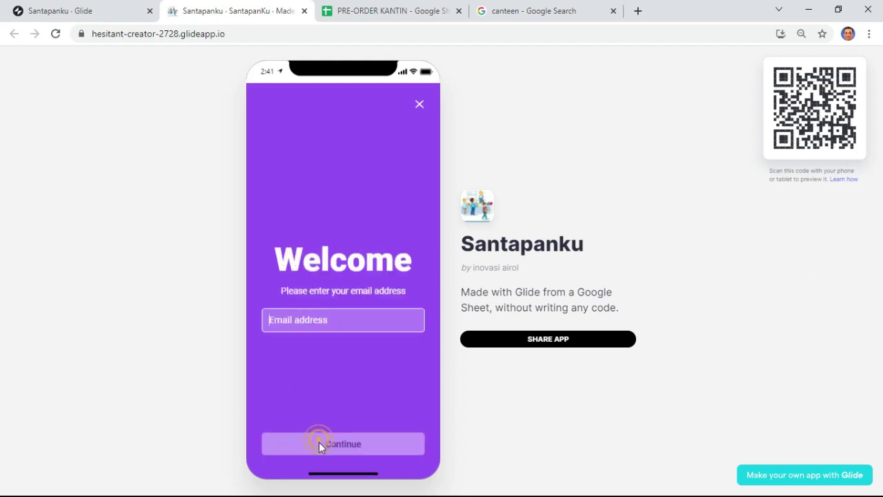
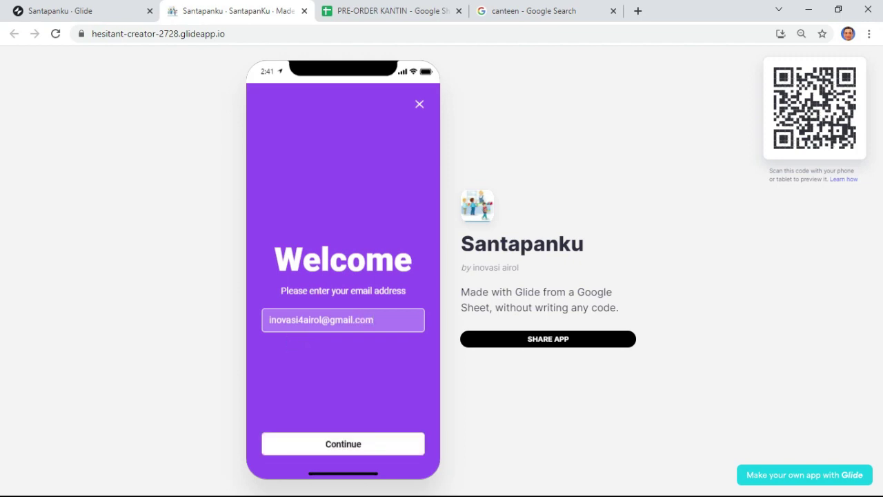
pyautogui.click(320, 444)
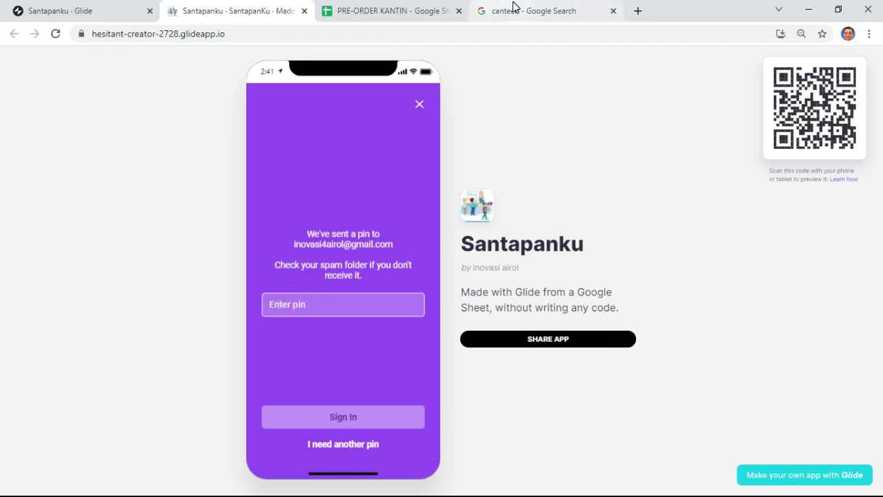
pyautogui.click(638, 11)
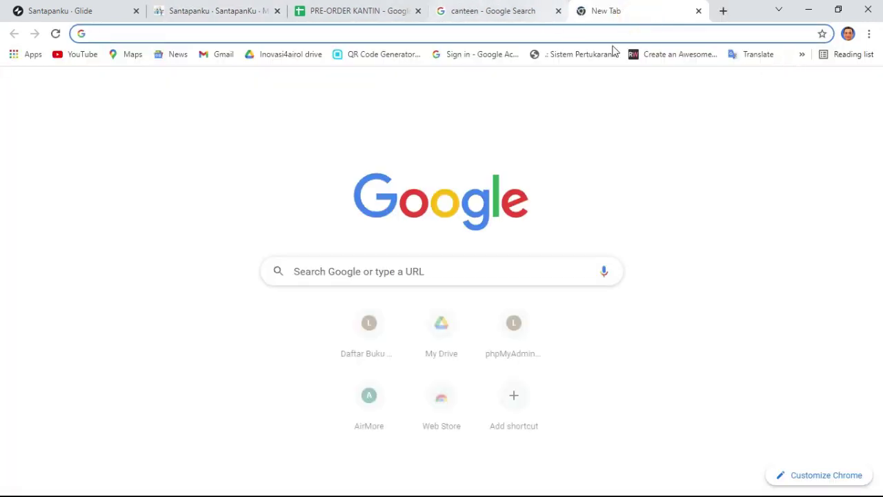
# - Open Gmail and refresh the inbox to receive the Santapanku PIN e-mail
pyautogui.click(758, 89)
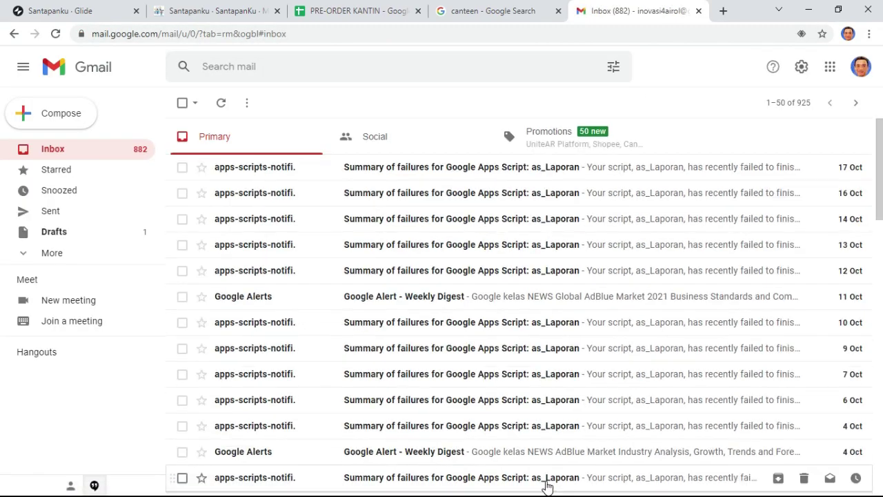
pyautogui.click(221, 103)
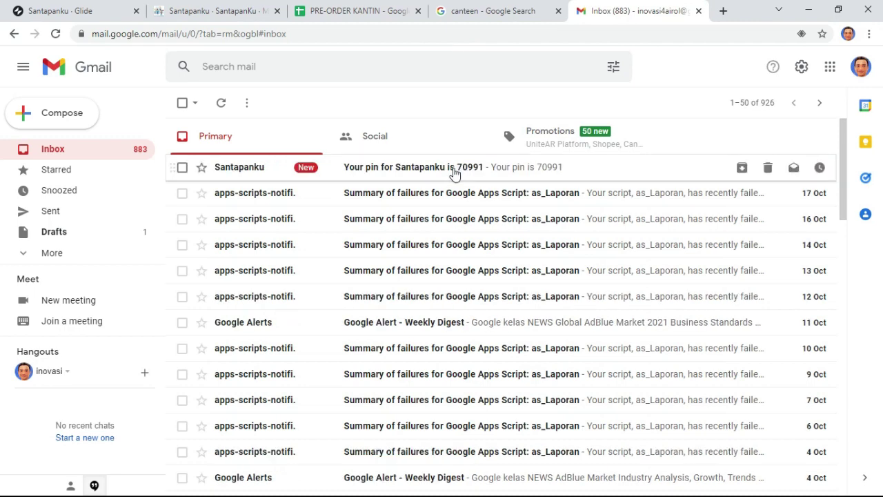
pyautogui.click(217, 12)
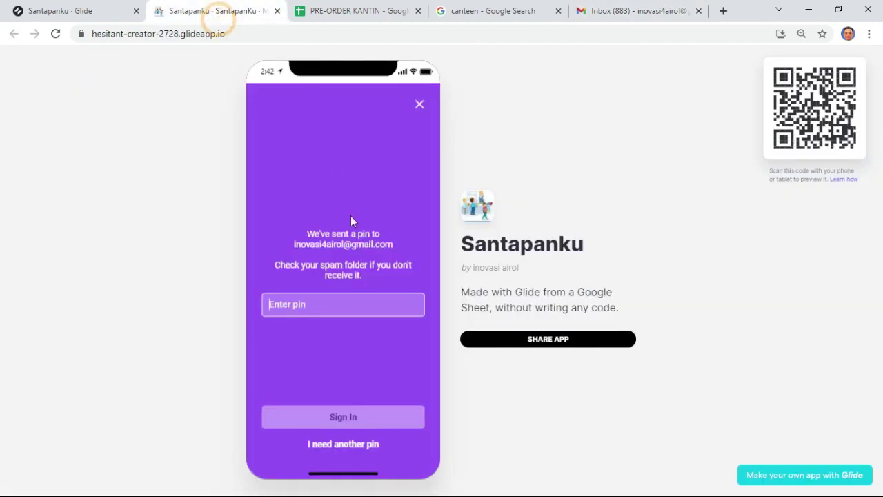
# - Enter the e-mailed PIN to sign in and open the app's Menu page
pyautogui.click(301, 313)
pyautogui.click(369, 428)
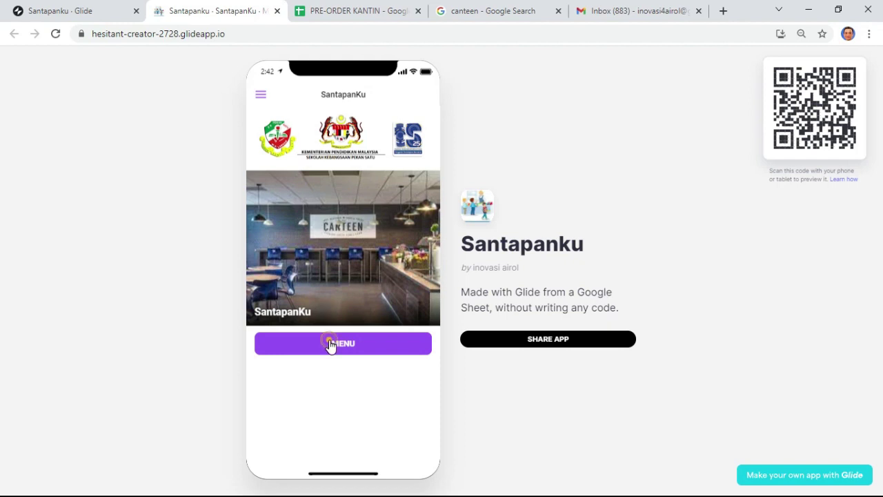
pyautogui.click(330, 344)
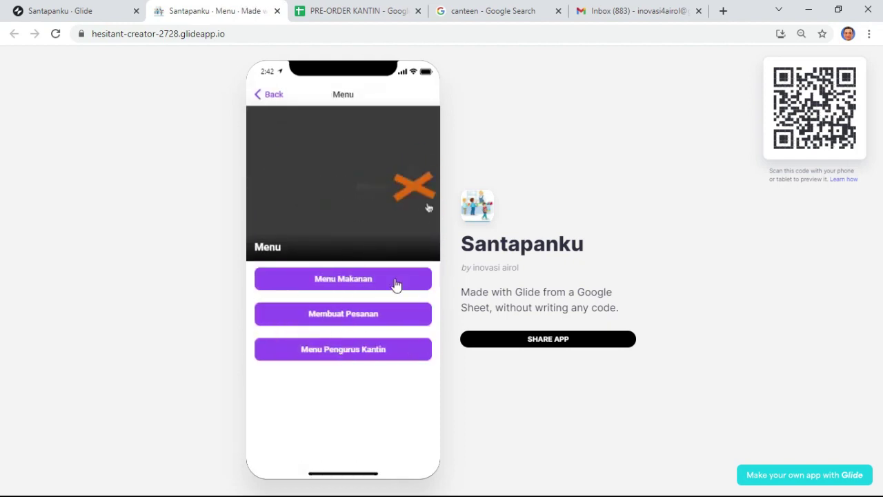
# - Check the row 3 user's name, e-mail and Admin level on the User sheet
pyautogui.click(345, 11)
pyautogui.click(230, 185)
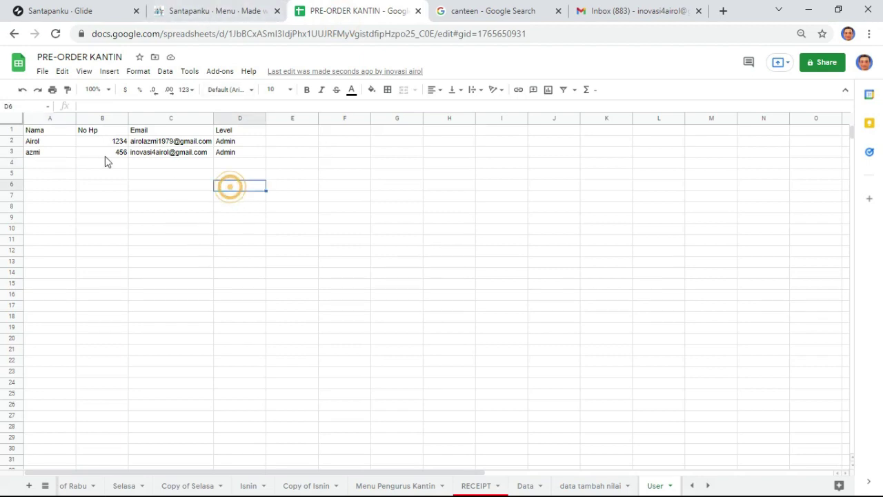
pyautogui.click(38, 153)
pyautogui.click(187, 195)
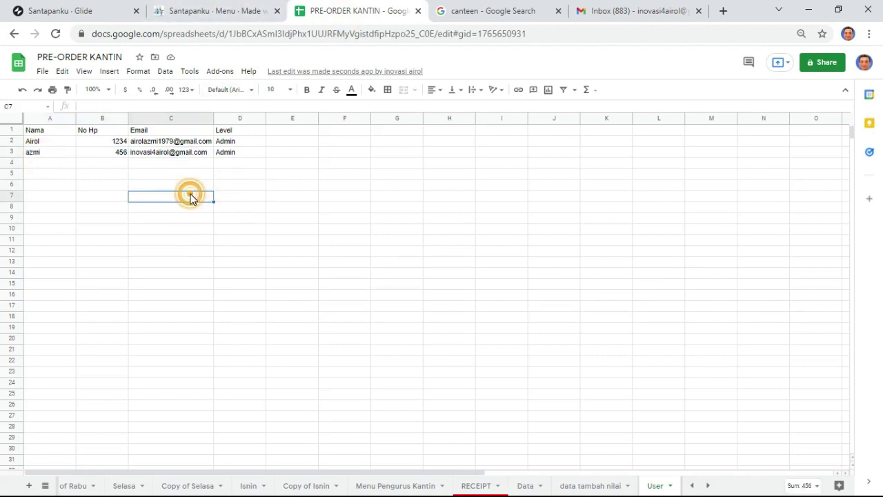
pyautogui.click(178, 156)
pyautogui.click(222, 156)
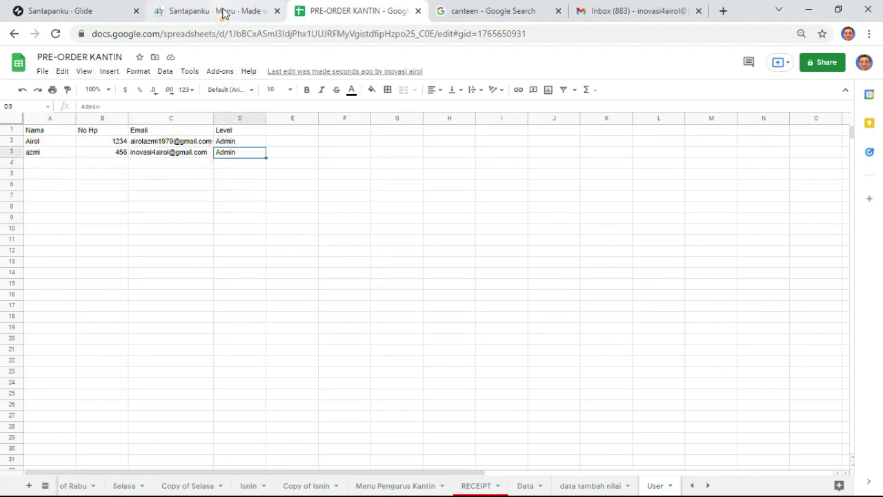
pyautogui.click(221, 11)
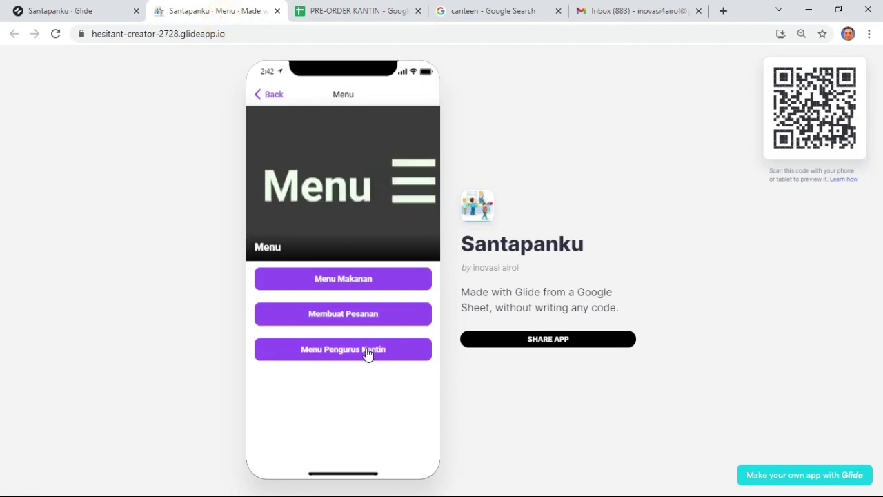
pyautogui.click(312, 350)
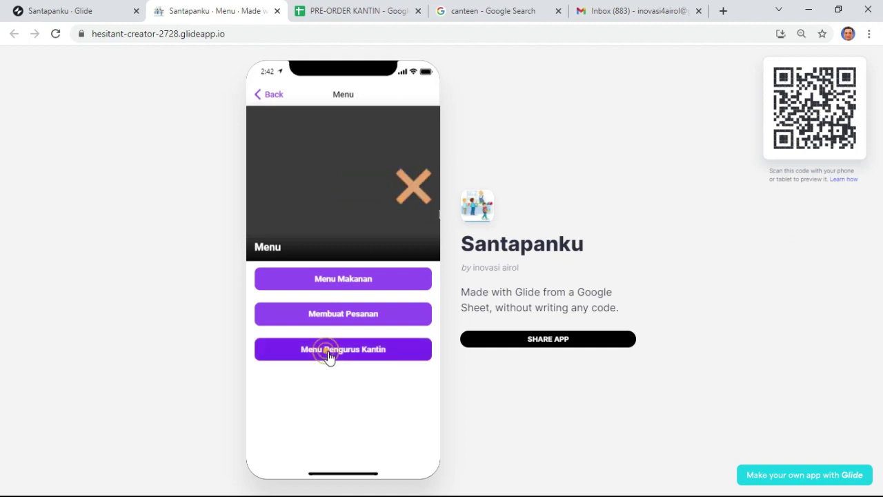
pyautogui.click(349, 280)
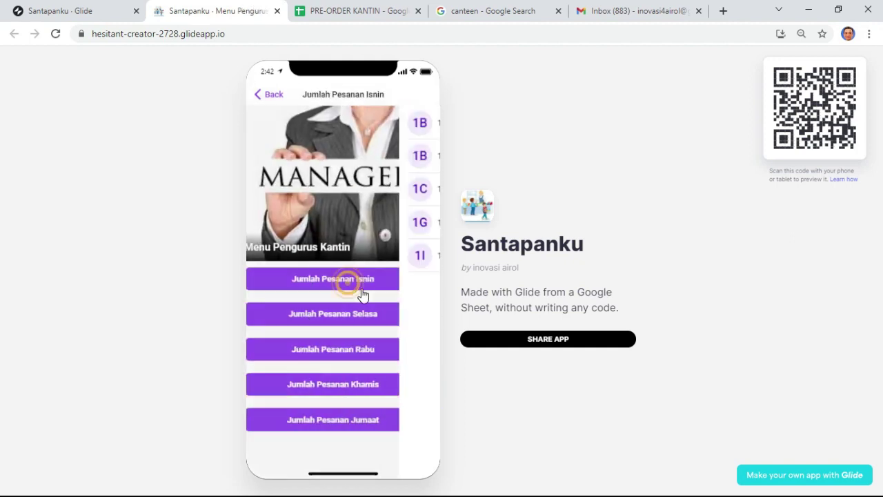
pyautogui.click(296, 125)
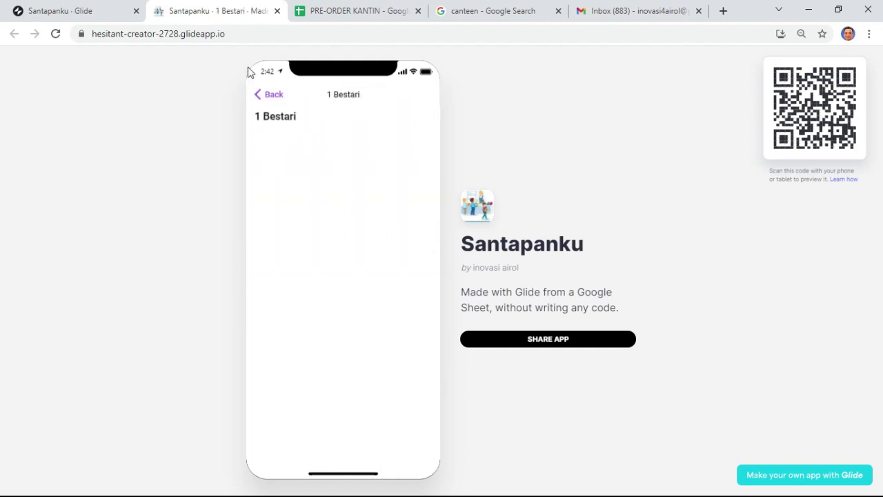
pyautogui.click(267, 95)
pyautogui.click(310, 230)
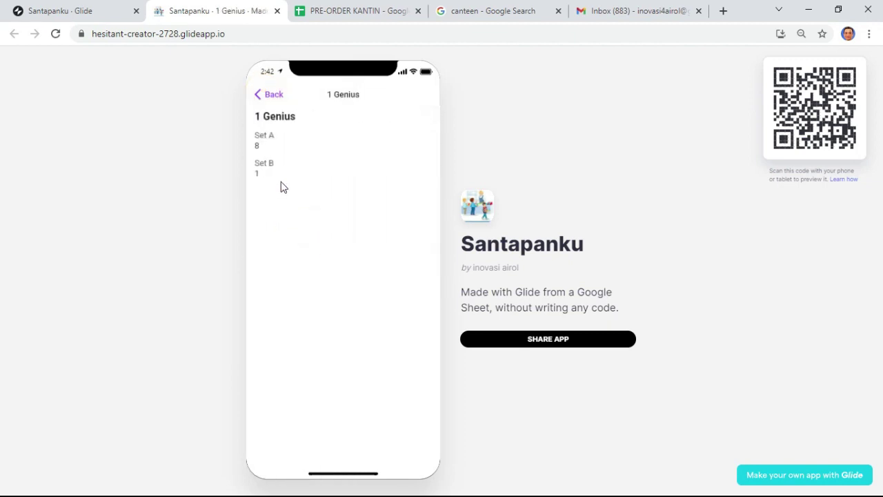
pyautogui.click(270, 95)
pyautogui.click(270, 95)
pyautogui.click(328, 314)
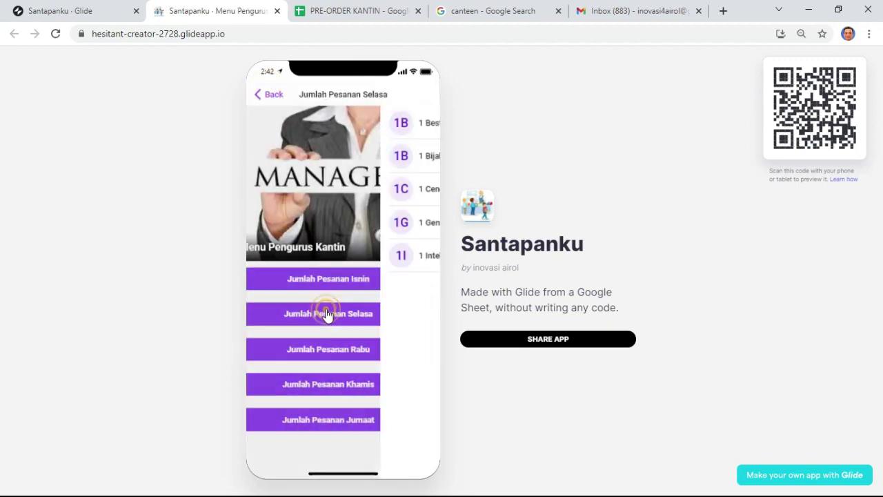
pyautogui.click(291, 129)
pyautogui.click(265, 94)
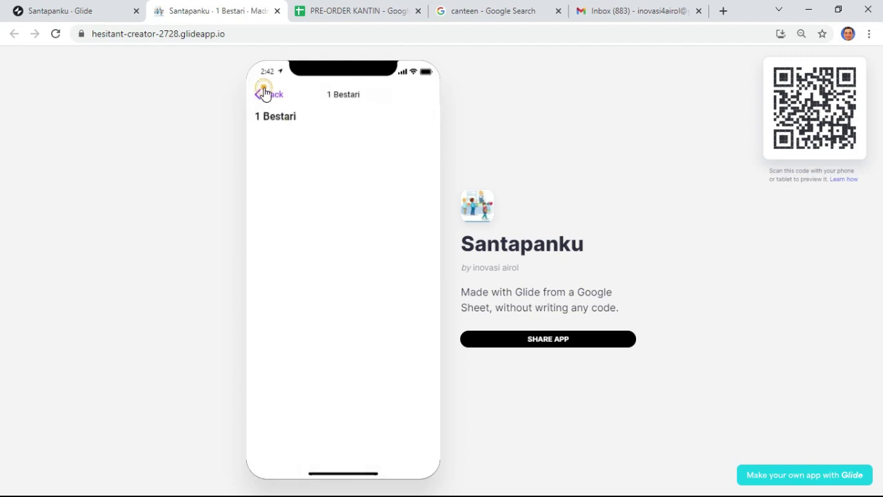
pyautogui.click(304, 229)
pyautogui.click(265, 94)
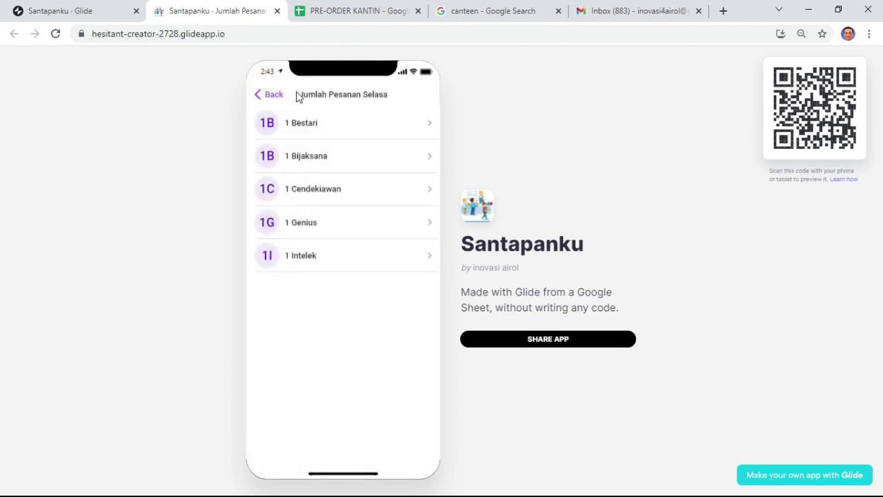
pyautogui.click(269, 94)
pyautogui.click(259, 95)
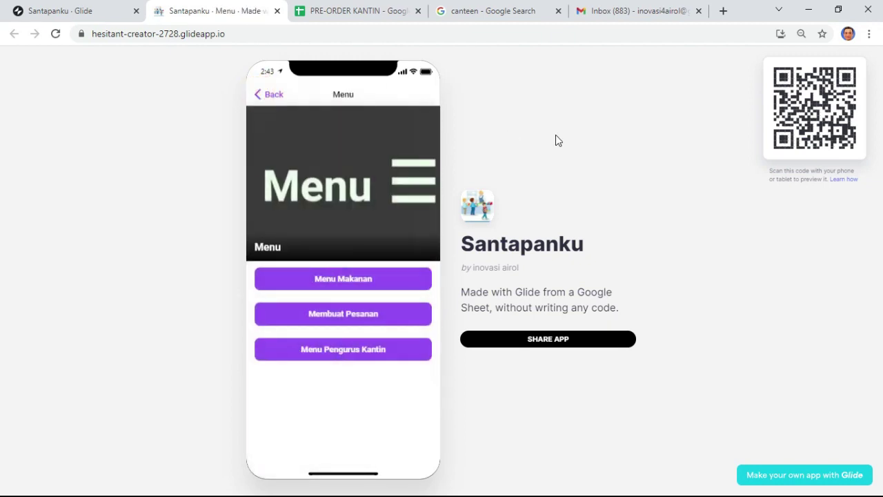
pyautogui.click(330, 11)
# - Recheck the Admin level in cell D3 of the User sheet
pyautogui.click(315, 329)
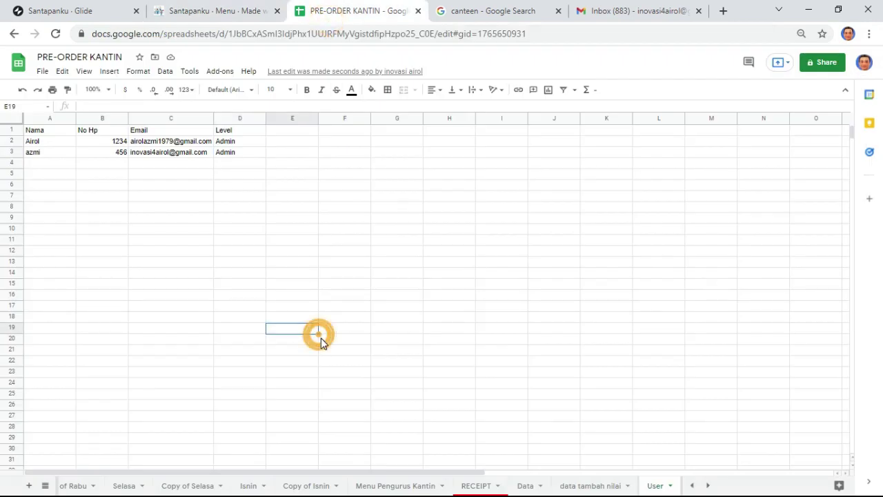
pyautogui.click(659, 485)
pyautogui.click(170, 153)
pyautogui.click(232, 154)
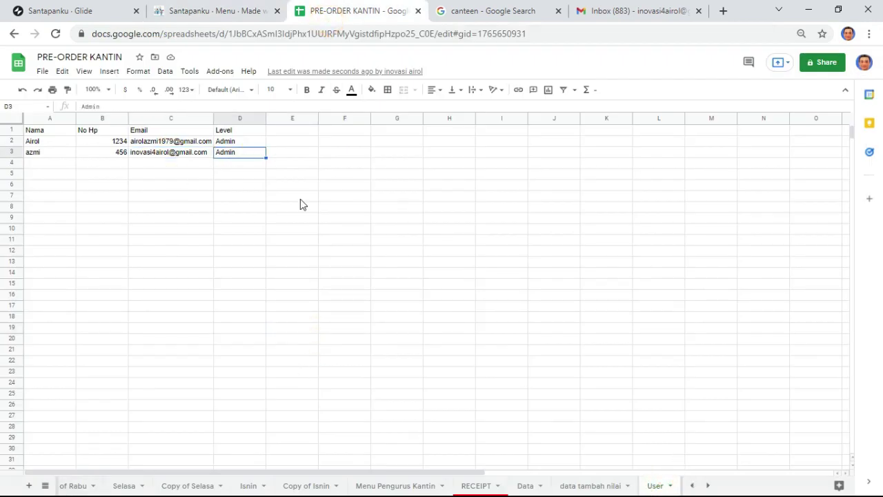
# - On data tambah nilai, refill D2:D27 down from D2 to regenerate the random numbers
pyautogui.click(592, 486)
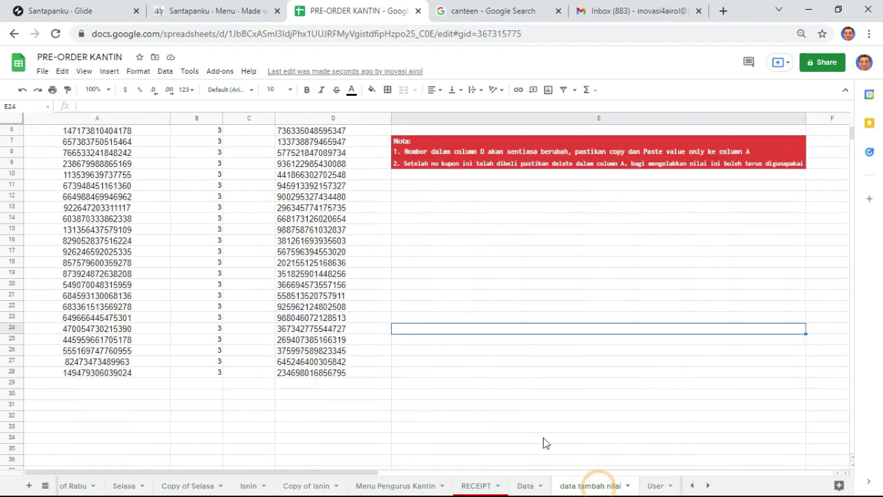
pyautogui.click(501, 250)
pyautogui.scroll(2, 442, 276)
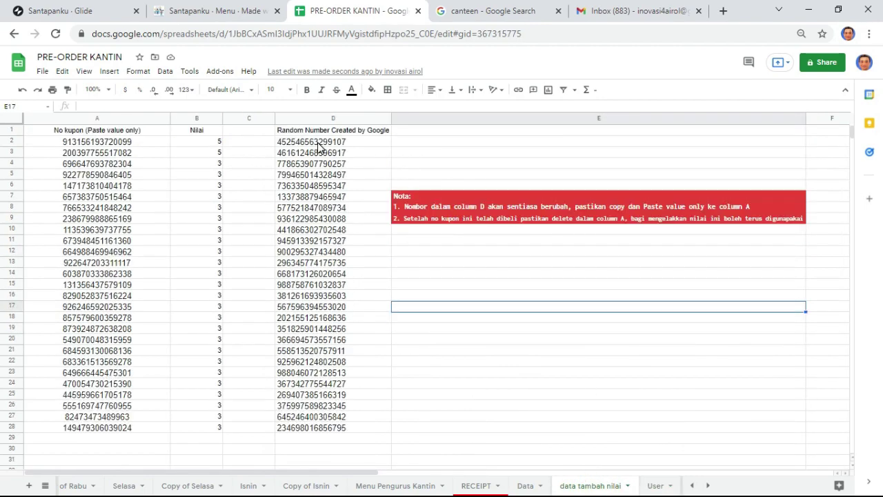
pyautogui.moveTo(318, 143); pyautogui.dragTo(345, 417)
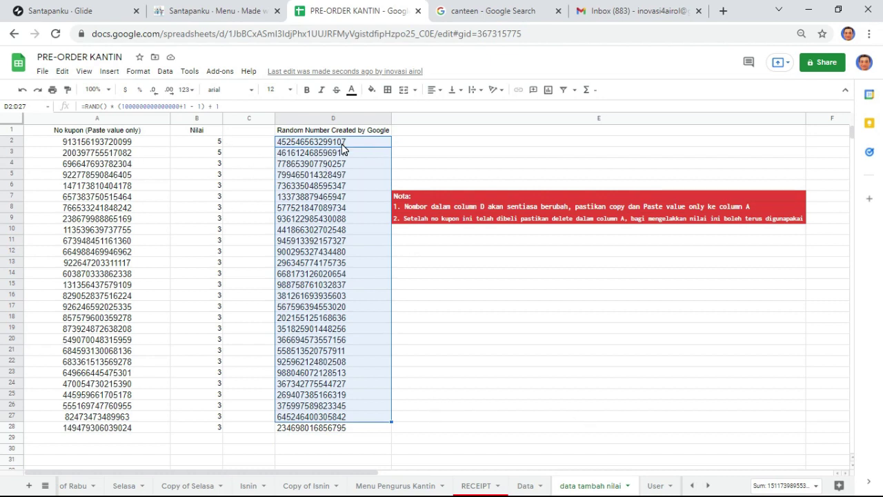
pyautogui.click(318, 142)
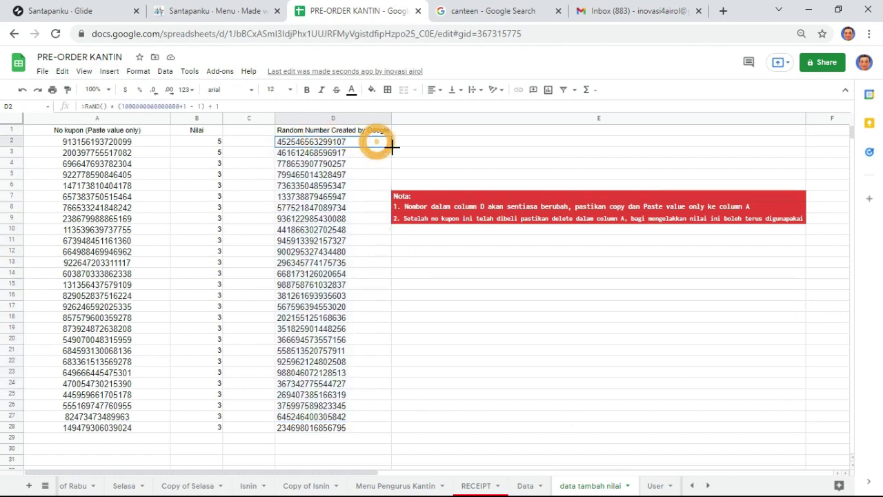
pyautogui.moveTo(391, 146); pyautogui.dragTo(377, 434)
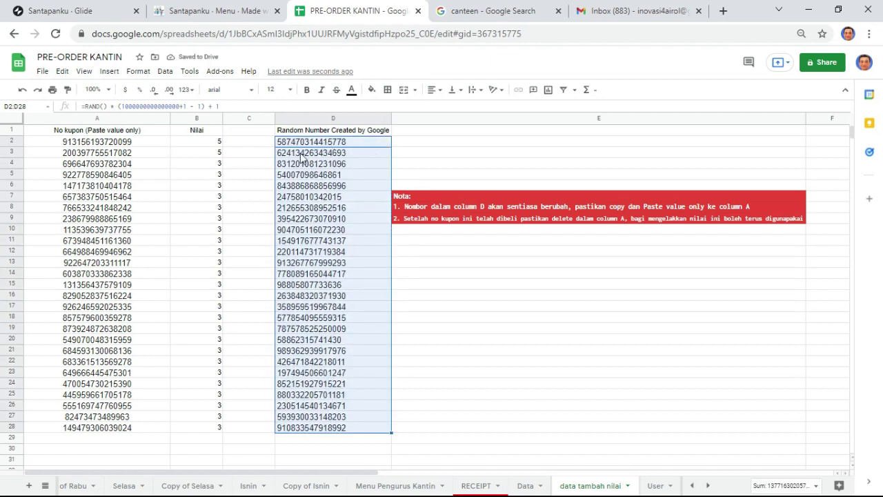
# - Paste the numbers as values only into column A's coupon cells, then open Menu Pengurus Kantin
pyautogui.click(105, 143)
pyautogui.rightClick(105, 143)
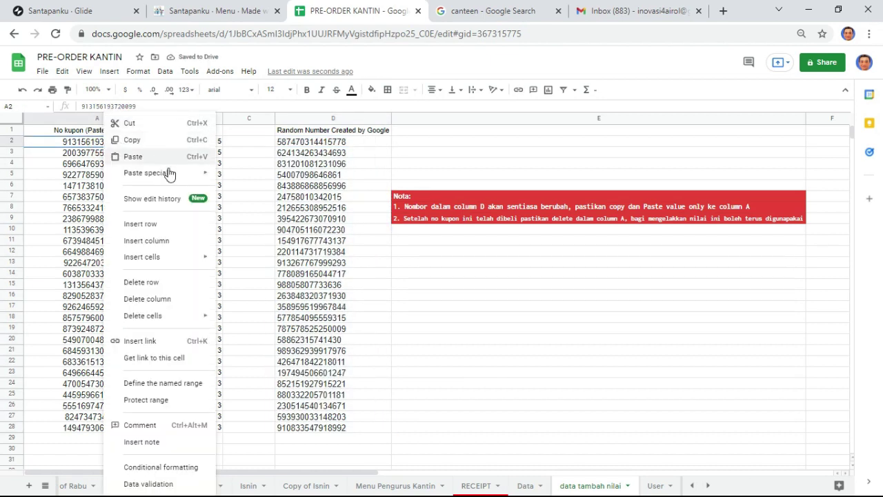
pyautogui.moveTo(172, 180)
pyautogui.click(257, 176)
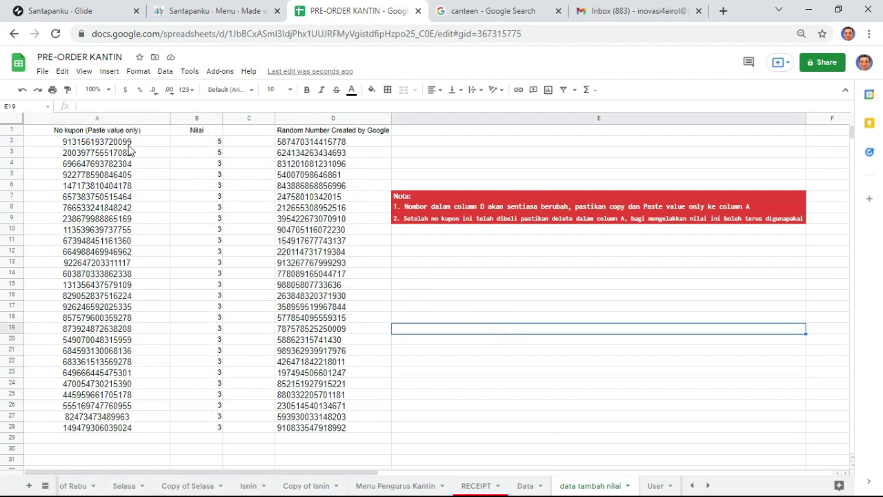
pyautogui.click(576, 408)
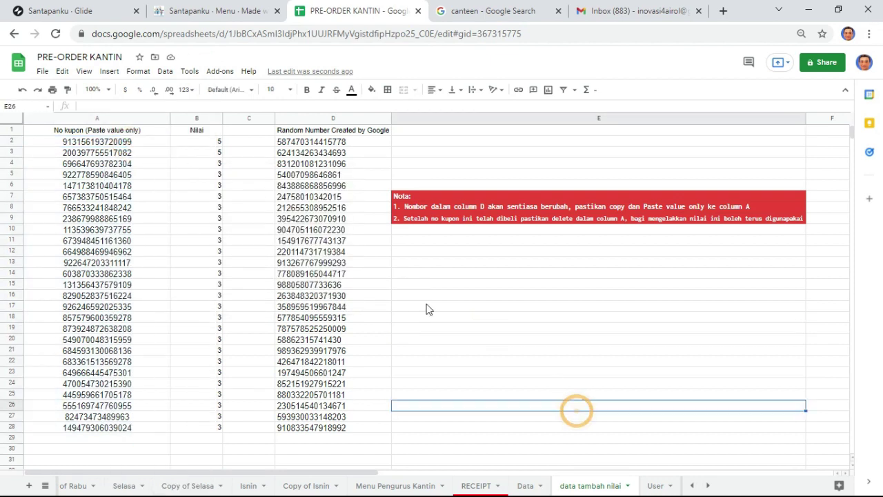
pyautogui.moveTo(124, 144); pyautogui.dragTo(165, 153)
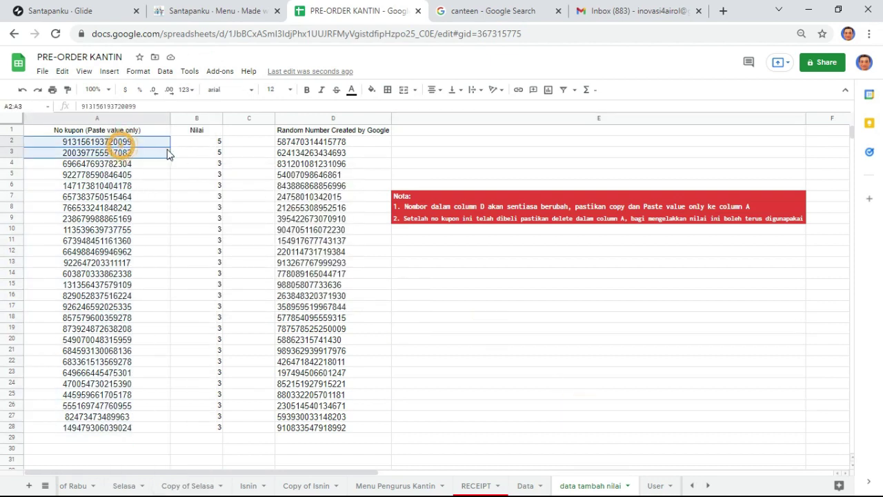
pyautogui.click(521, 351)
pyautogui.moveTo(127, 147); pyautogui.dragTo(134, 274)
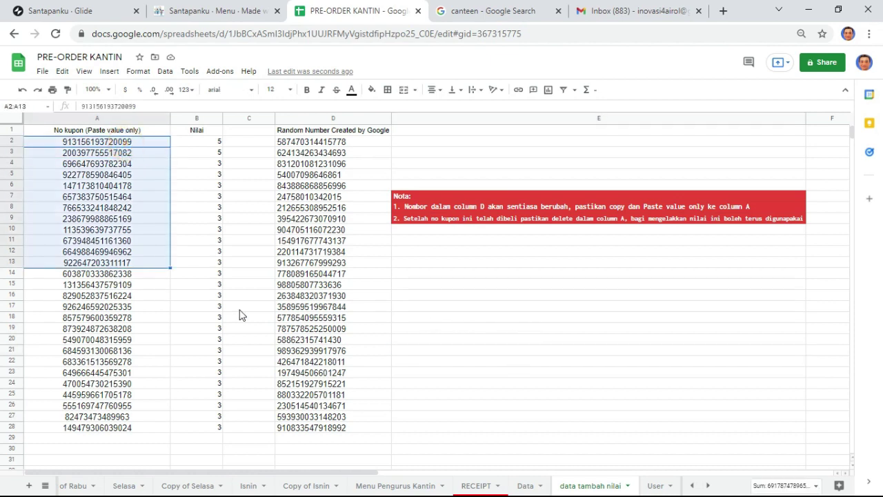
pyautogui.click(475, 375)
pyautogui.click(399, 487)
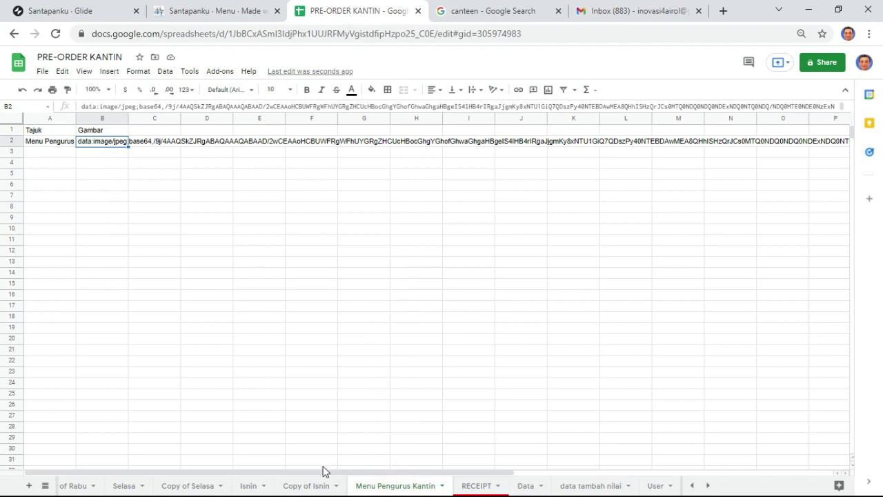
# - Go to the Tahun 1 sheet and review its student names and card values
pyautogui.click(308, 485)
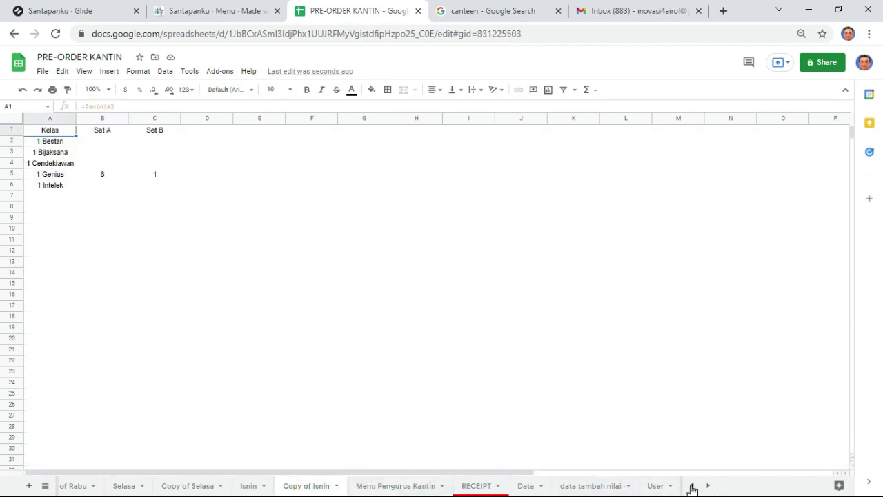
pyautogui.click(693, 485)
pyautogui.click(693, 486)
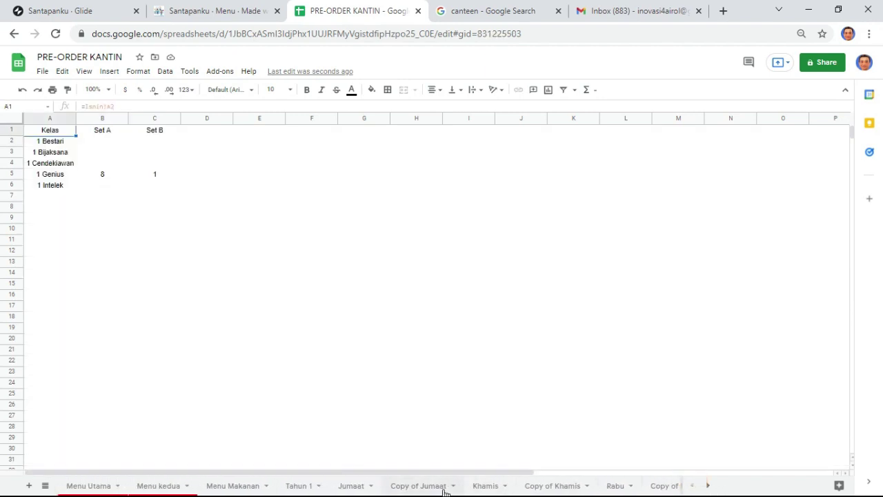
pyautogui.click(302, 486)
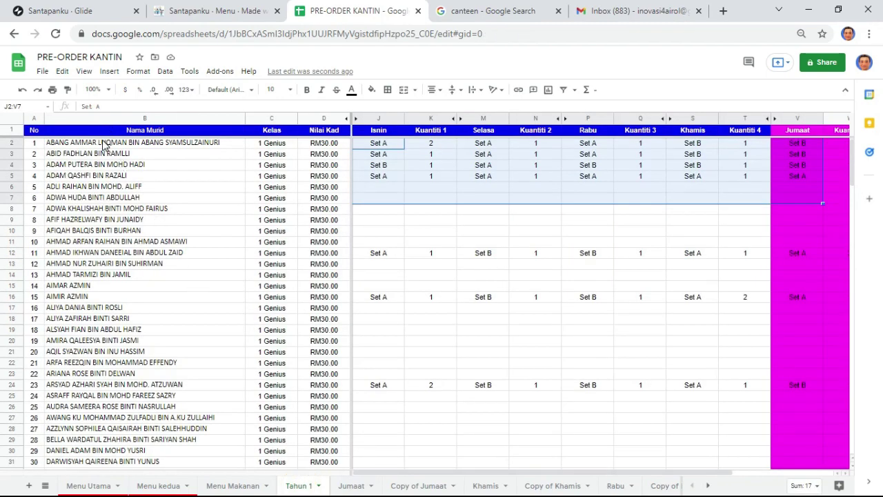
pyautogui.moveTo(103, 145); pyautogui.dragTo(138, 418)
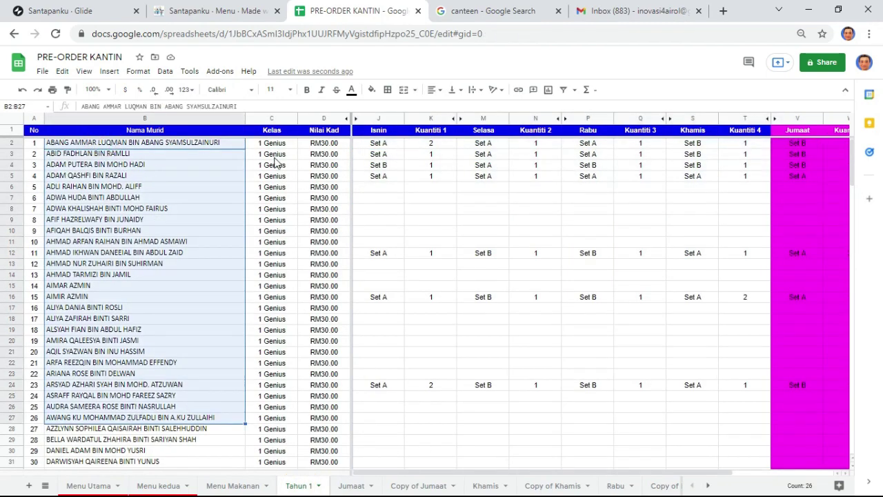
pyautogui.moveTo(273, 143); pyautogui.dragTo(273, 319)
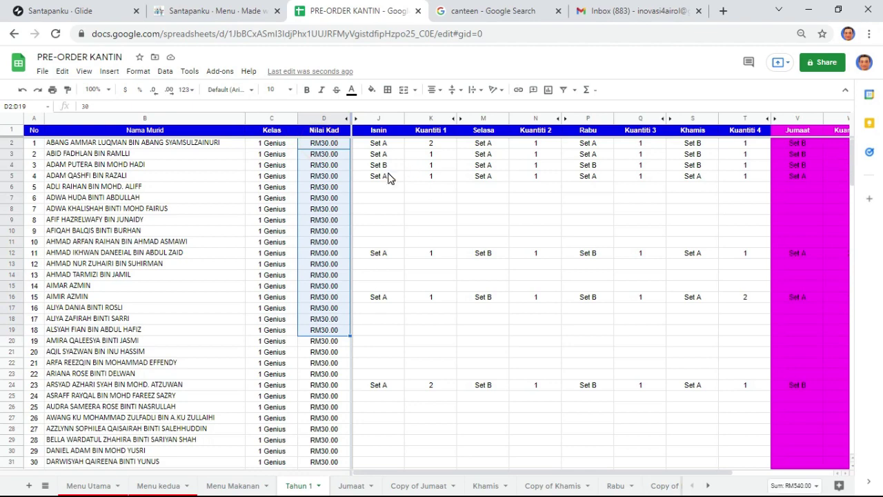
pyautogui.hscroll(3, 496, 475)
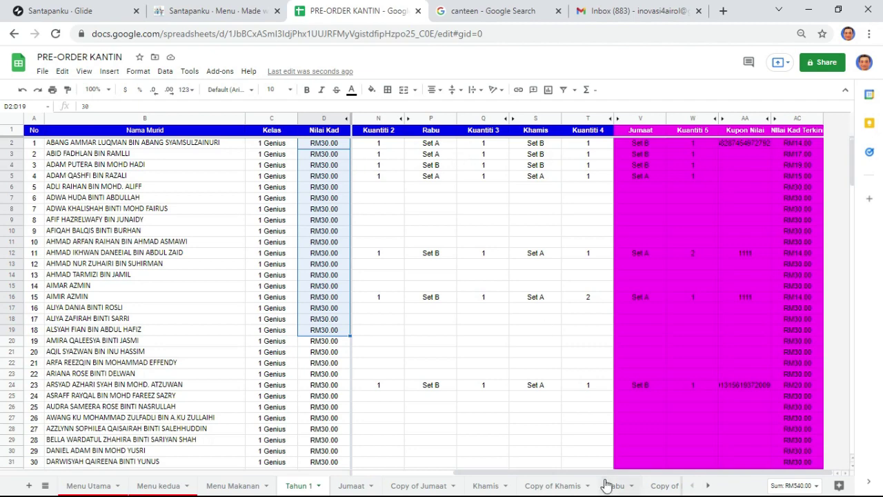
pyautogui.moveTo(604, 474); pyautogui.dragTo(378, 483)
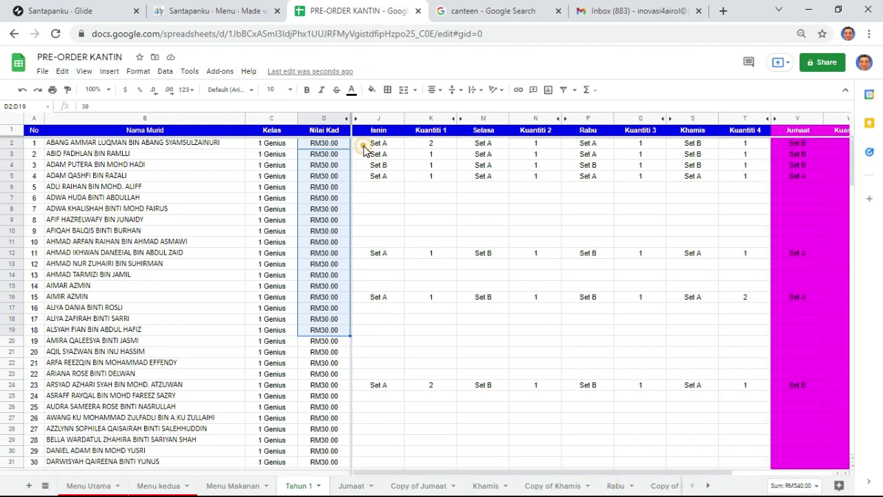
# - Delete the Isnin and Selasa orders and quantities for the first students
pyautogui.moveTo(376, 143); pyautogui.dragTo(433, 208)
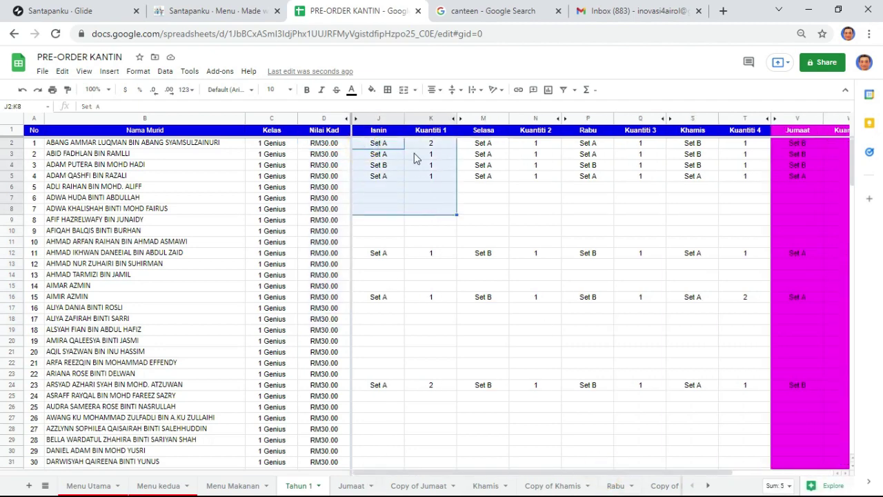
pyautogui.press('Delete')
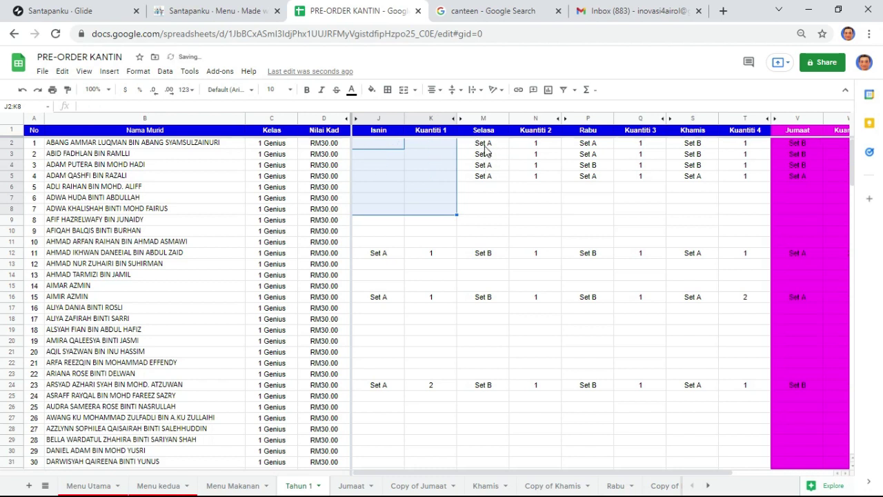
pyautogui.moveTo(487, 143); pyautogui.dragTo(542, 200)
pyautogui.press('Delete')
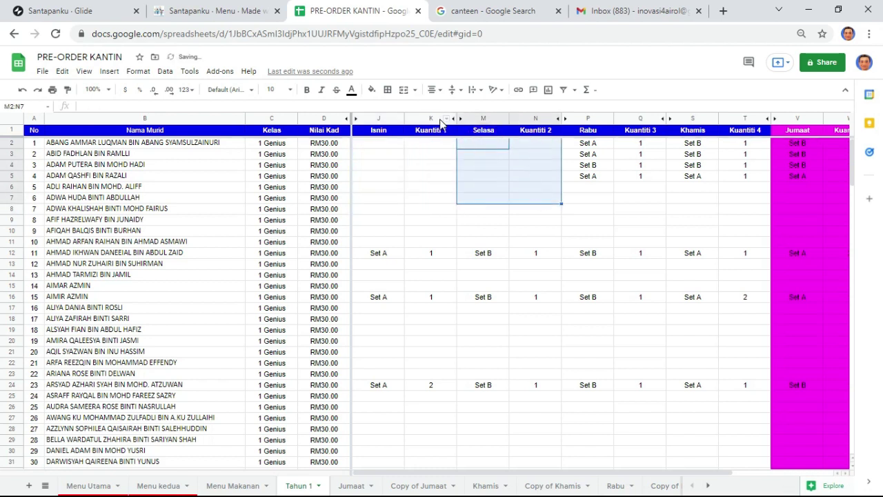
pyautogui.moveTo(442, 118); pyautogui.dragTo(464, 118)
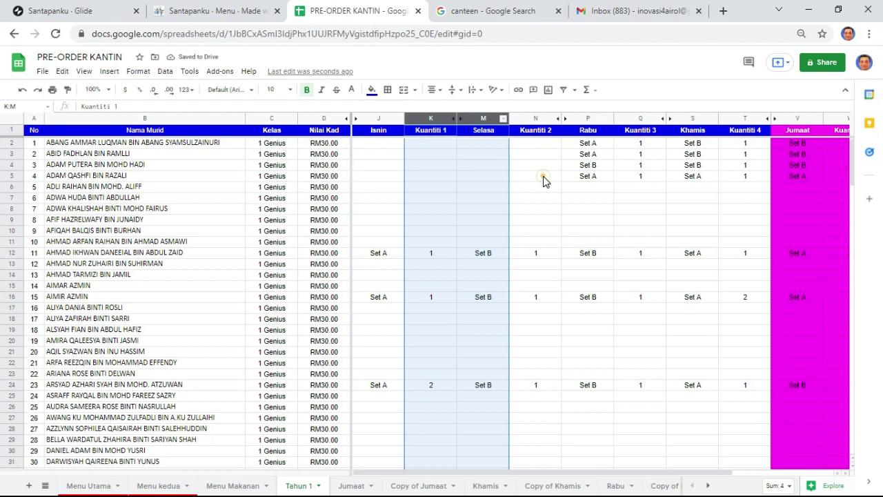
pyautogui.click(543, 176)
pyautogui.click(439, 118)
pyautogui.moveTo(443, 121); pyautogui.dragTo(471, 133)
pyautogui.click(468, 200)
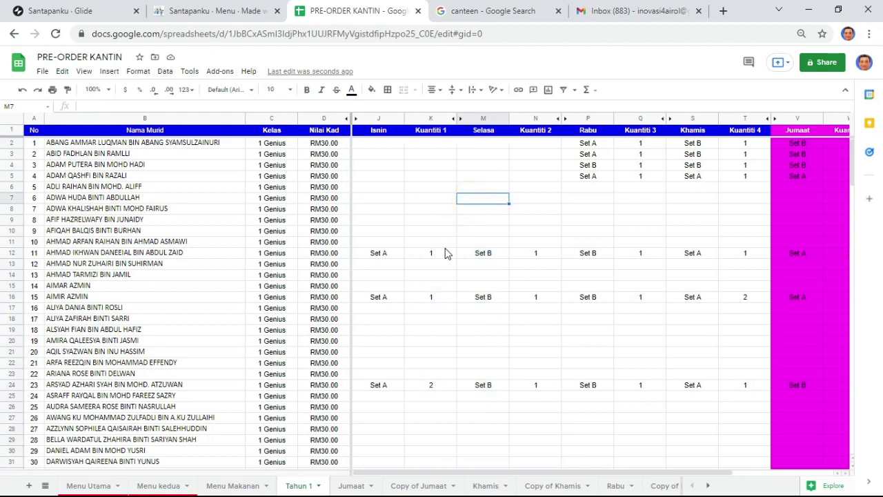
# - Flip through the Menu Makanan, Menu kedua and Menu Utama sheets, then return to the app
pyautogui.click(233, 486)
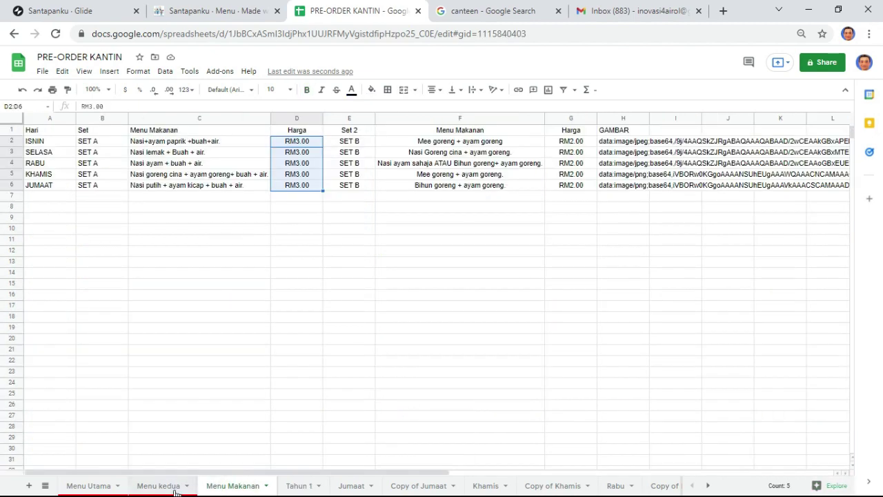
pyautogui.click(166, 486)
pyautogui.click(103, 485)
pyautogui.click(308, 285)
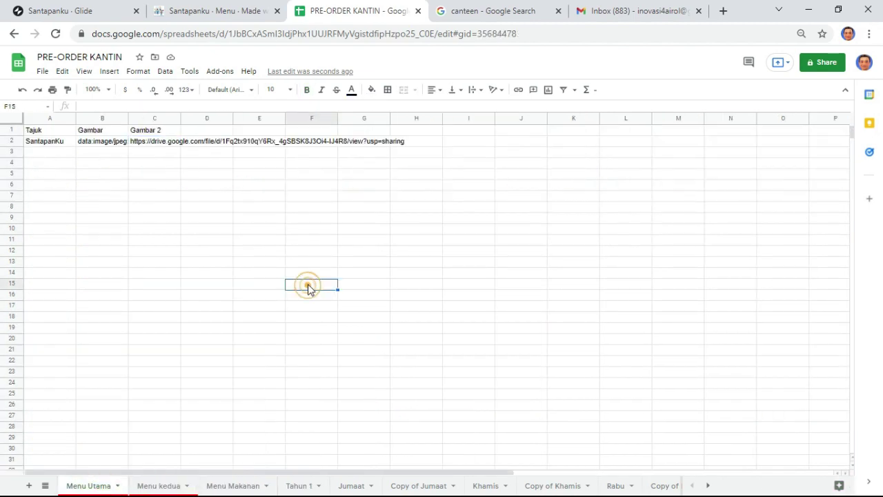
pyautogui.click(223, 14)
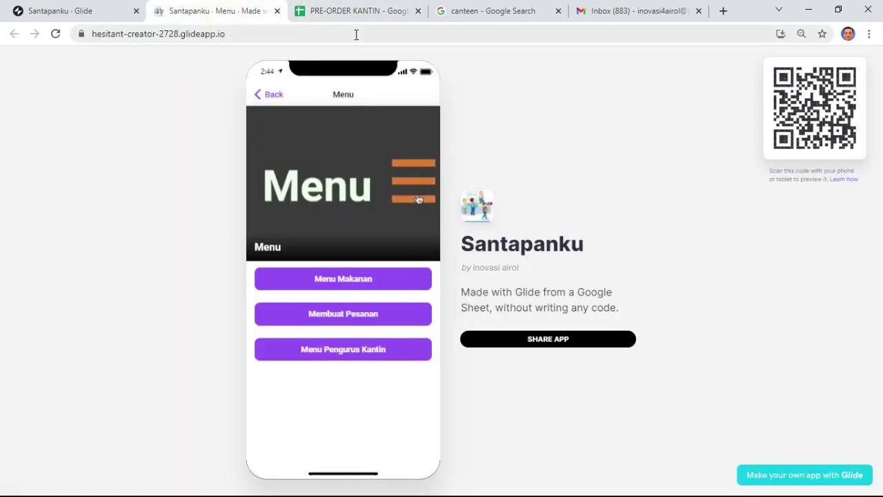
# - Bring the Santapanku preview forward and go Back to the SantapanKu home screen with the MENU button
pyautogui.click(76, 9)
pyautogui.click(198, 6)
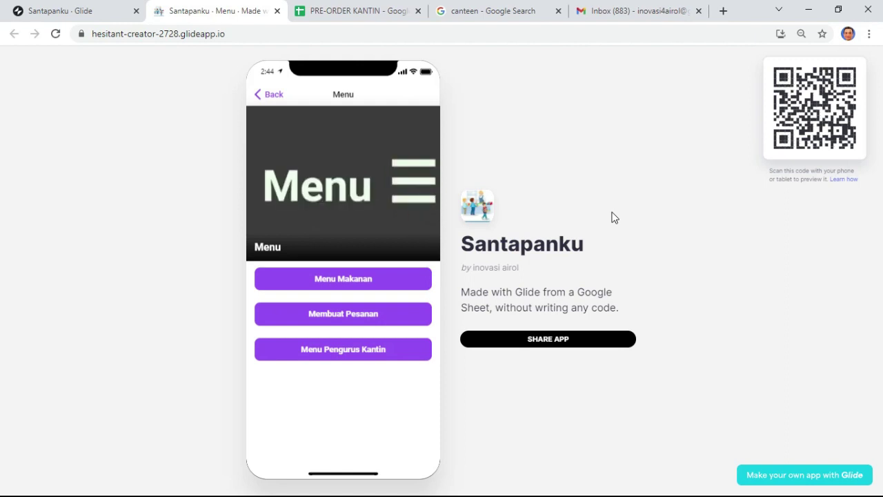
pyautogui.click(271, 96)
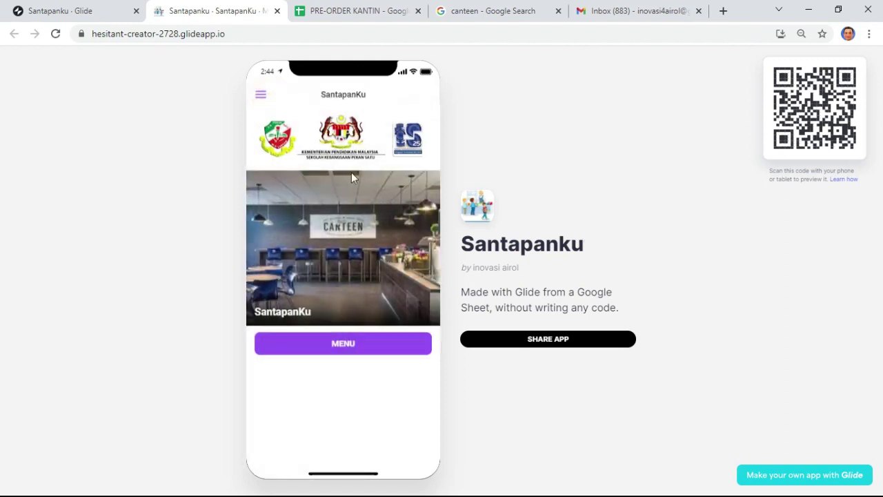